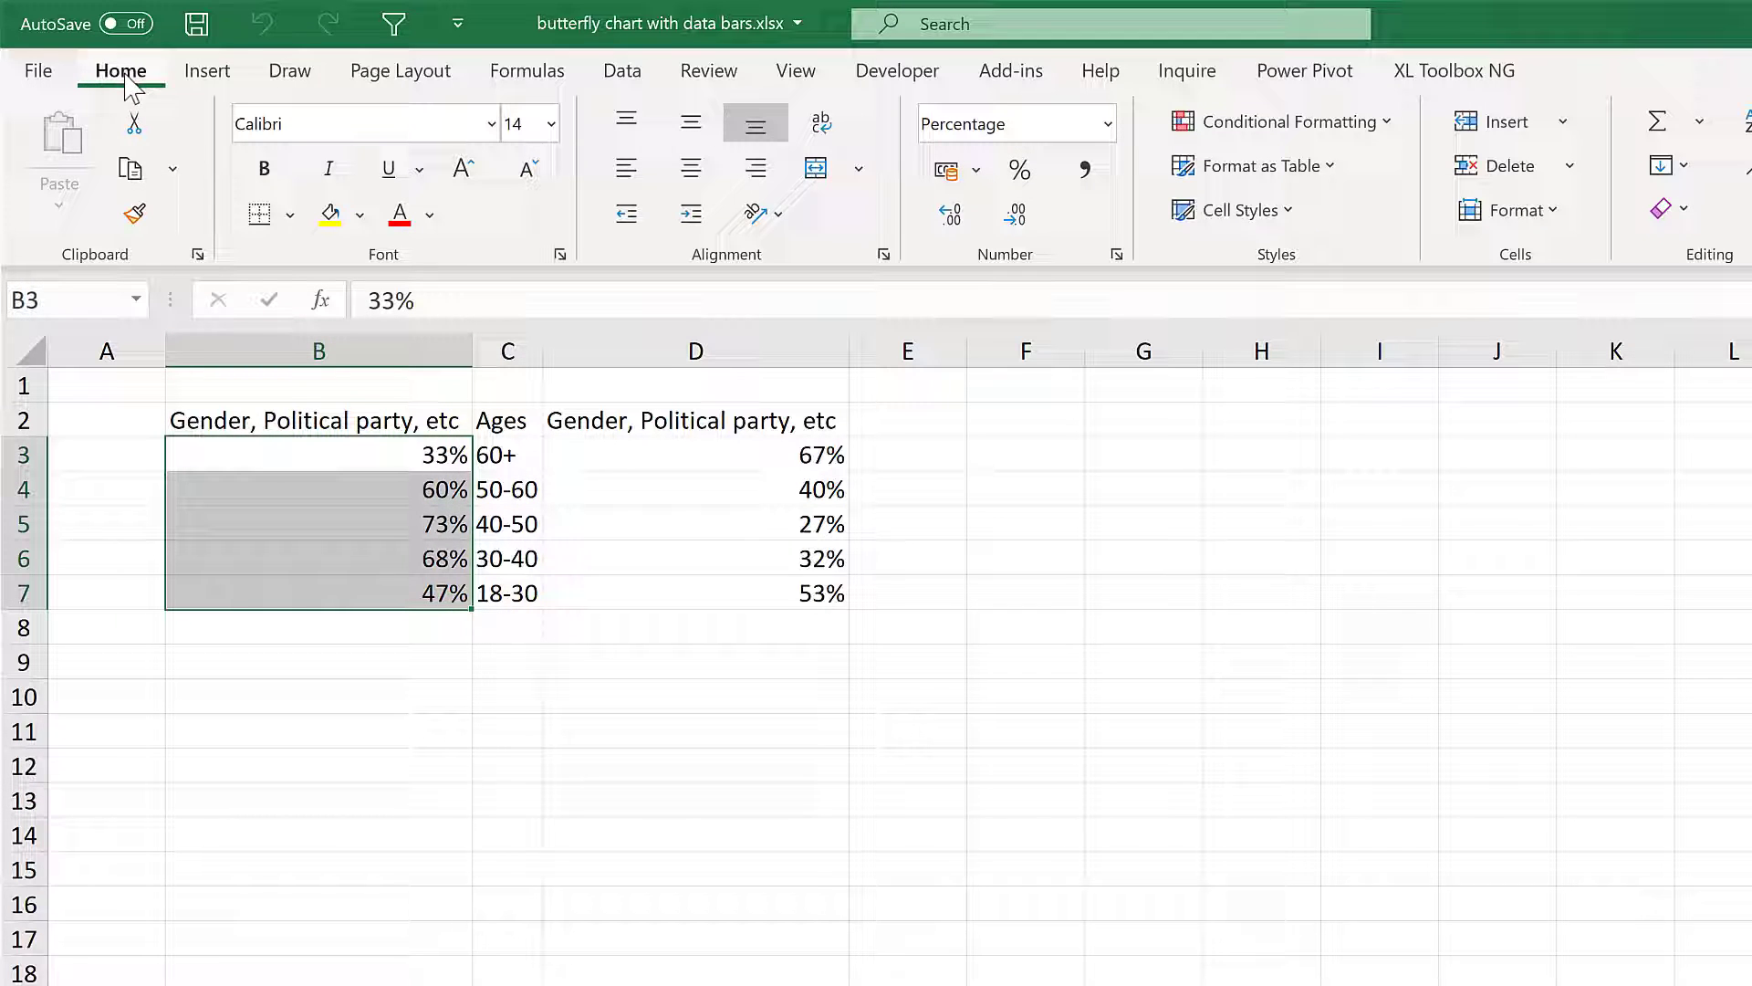
# Show the Data Bars styles under Conditional Formatting for the selected B3:B7 percentages
pyautogui.click(1358, 134)
pyautogui.moveTo(1393, 341)
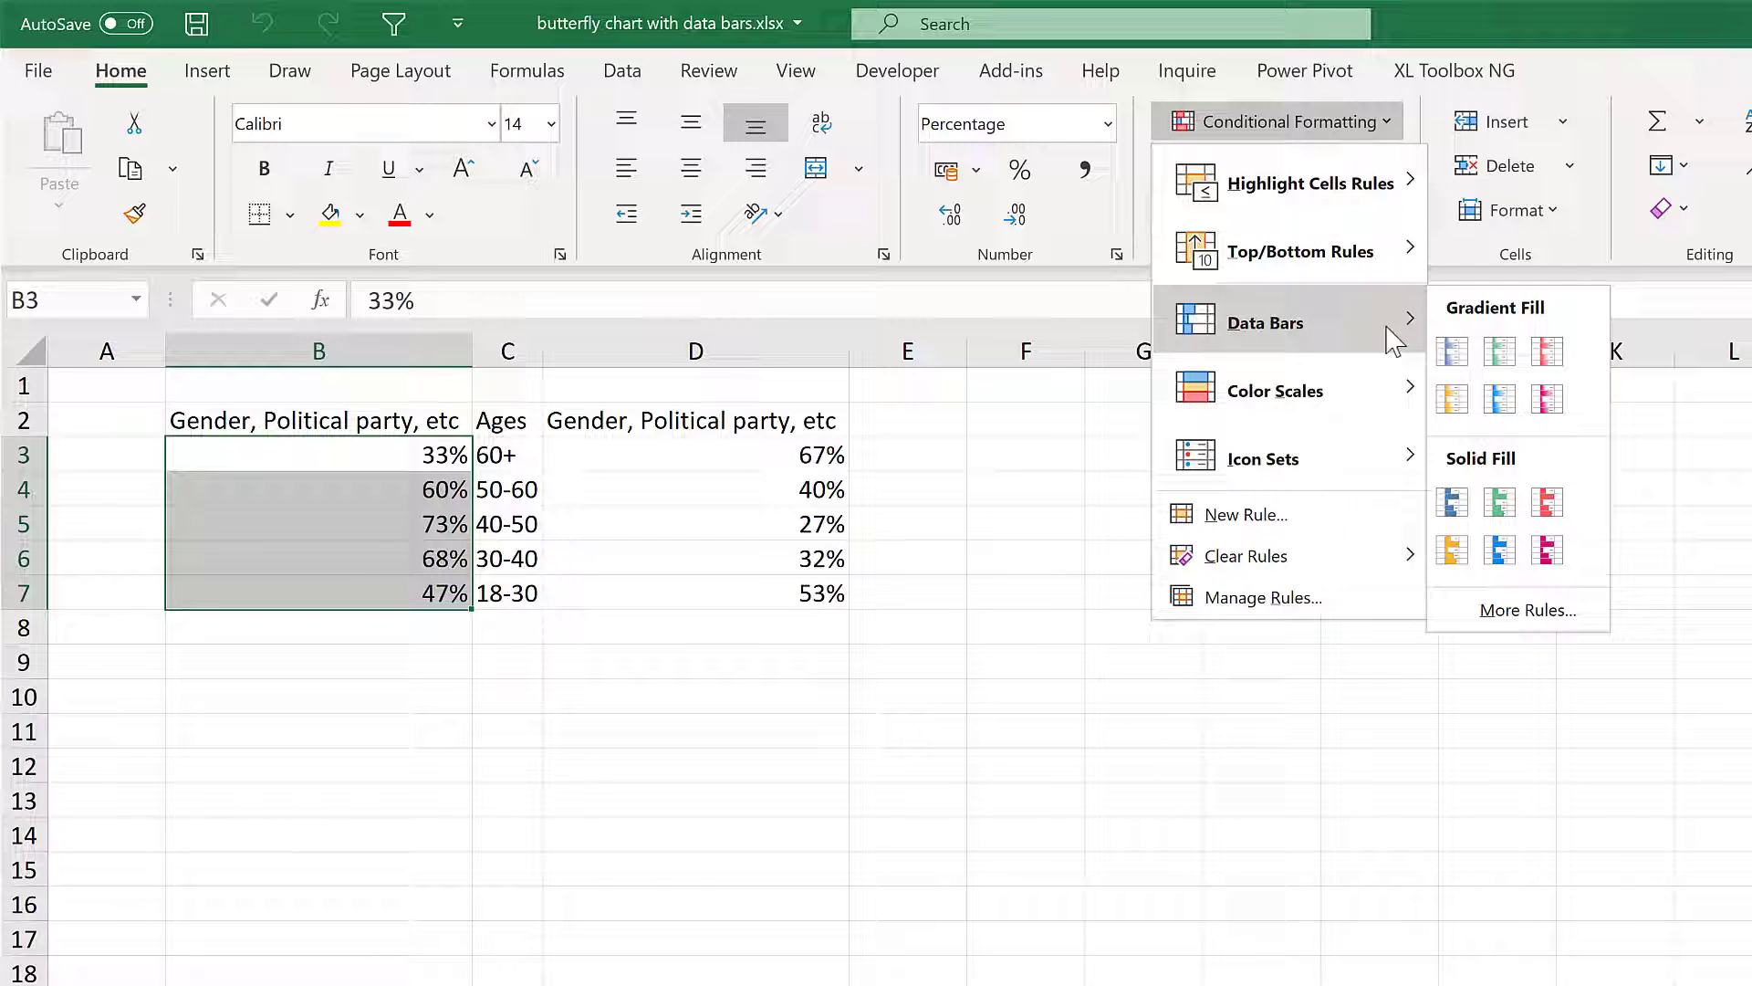
# Define a B3:B7 data bar rule: Number 0–1 scale, dark blue fill, solid border, right-to-left
pyautogui.click(1541, 624)
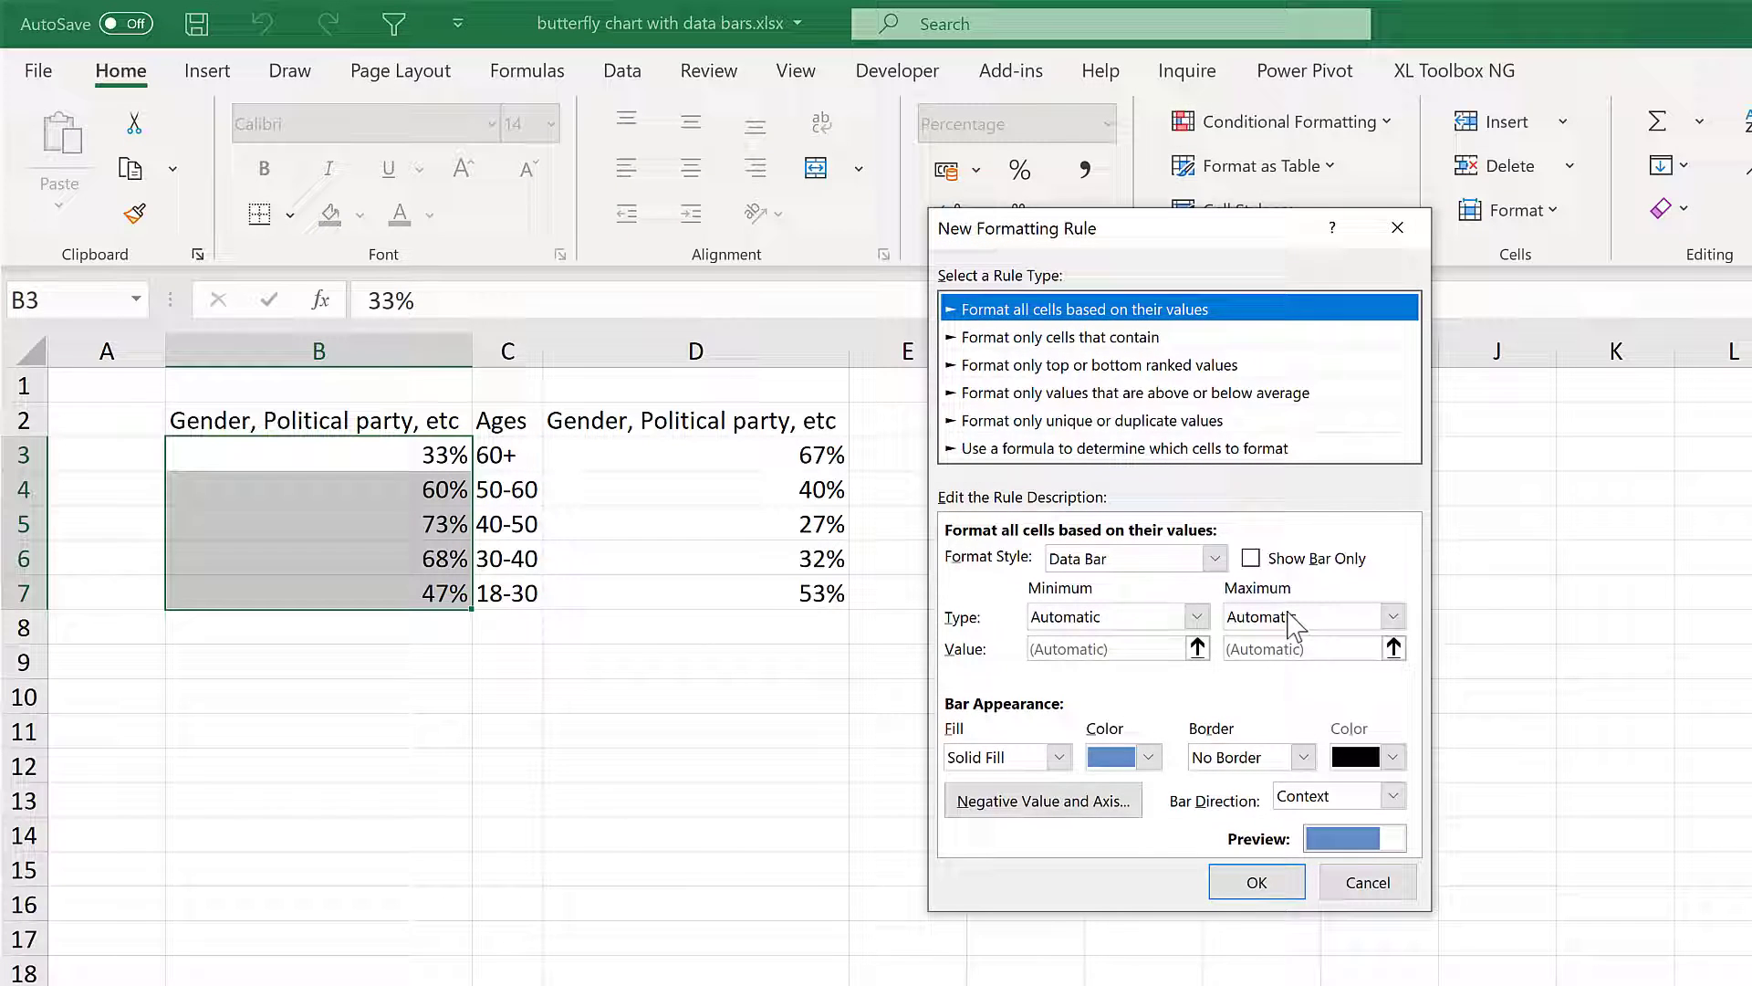
pyautogui.click(1196, 616)
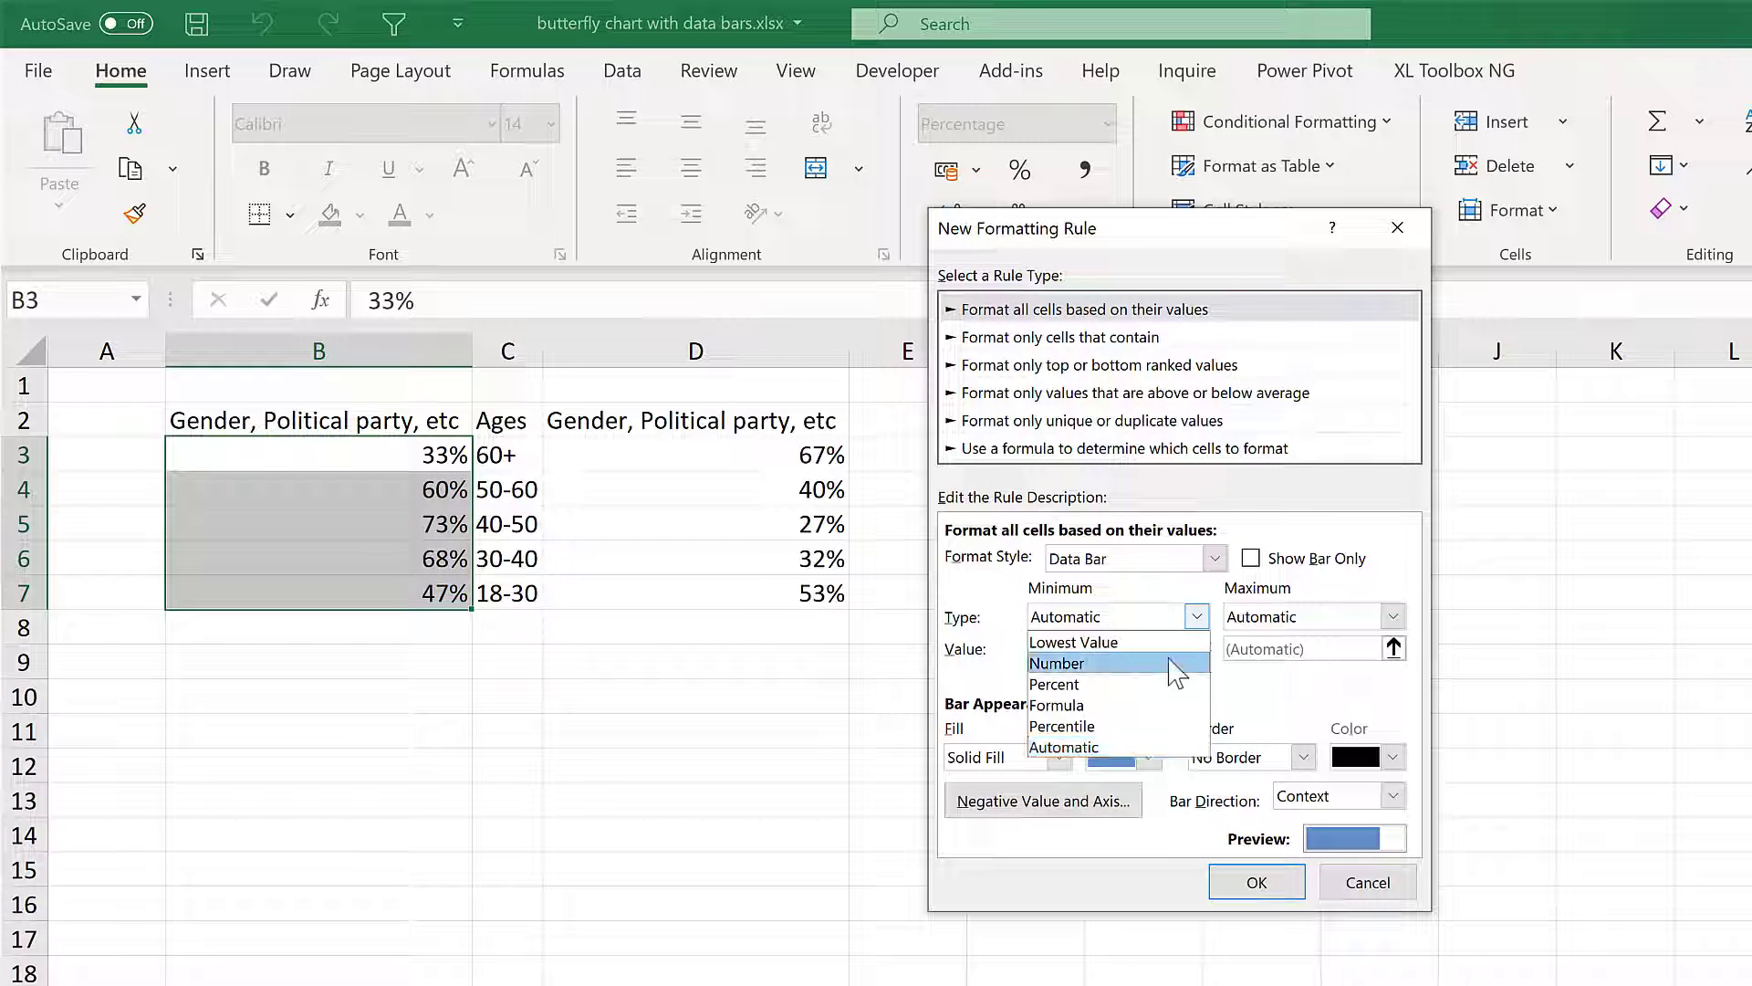
pyautogui.click(1134, 659)
pyautogui.click(1393, 616)
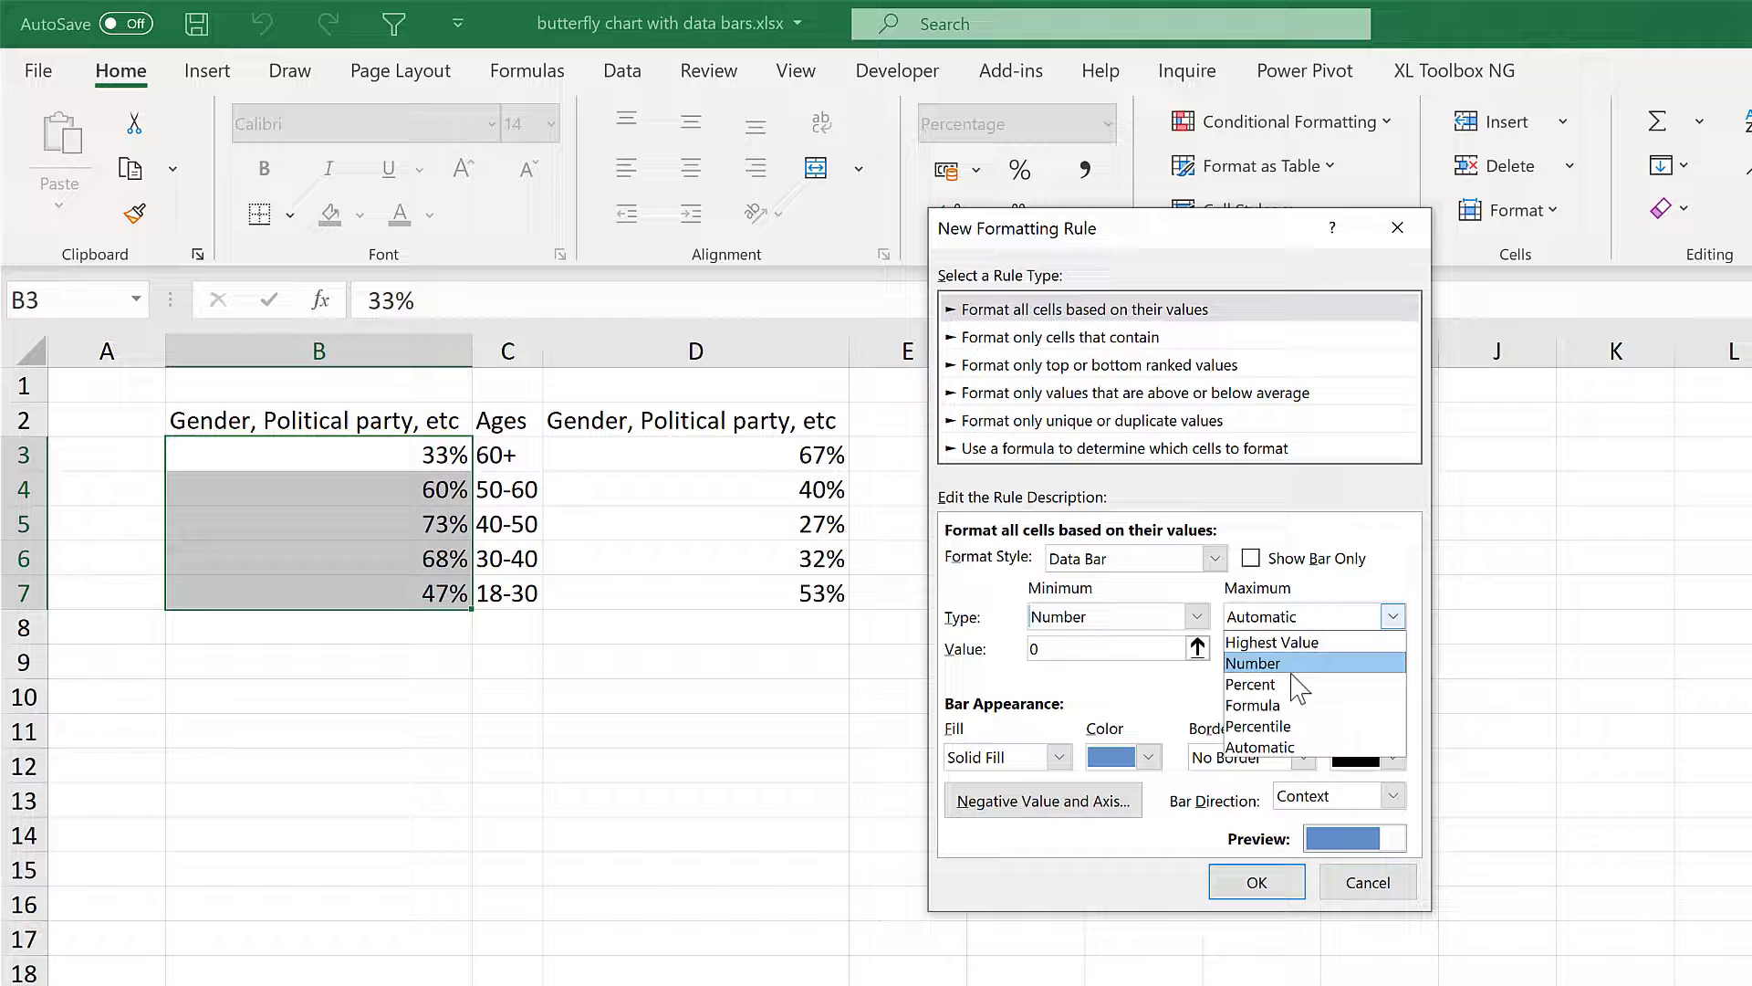
pyautogui.click(1294, 671)
pyautogui.click(1276, 647)
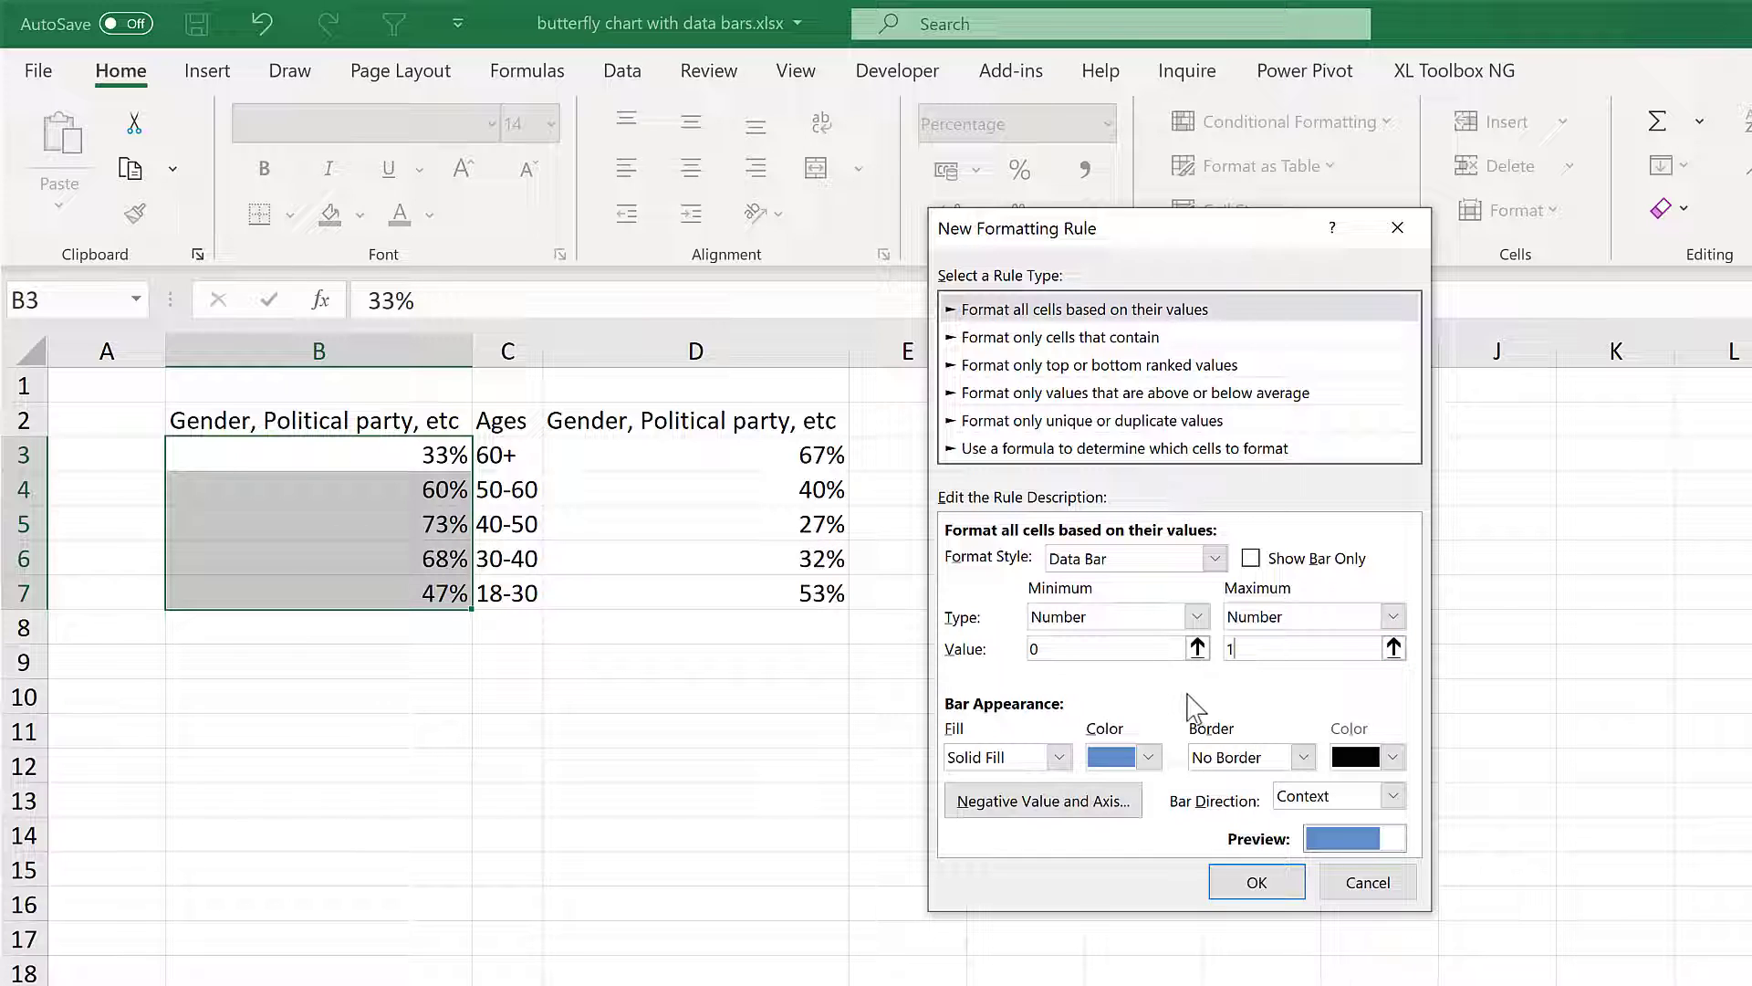
pyautogui.click(1149, 758)
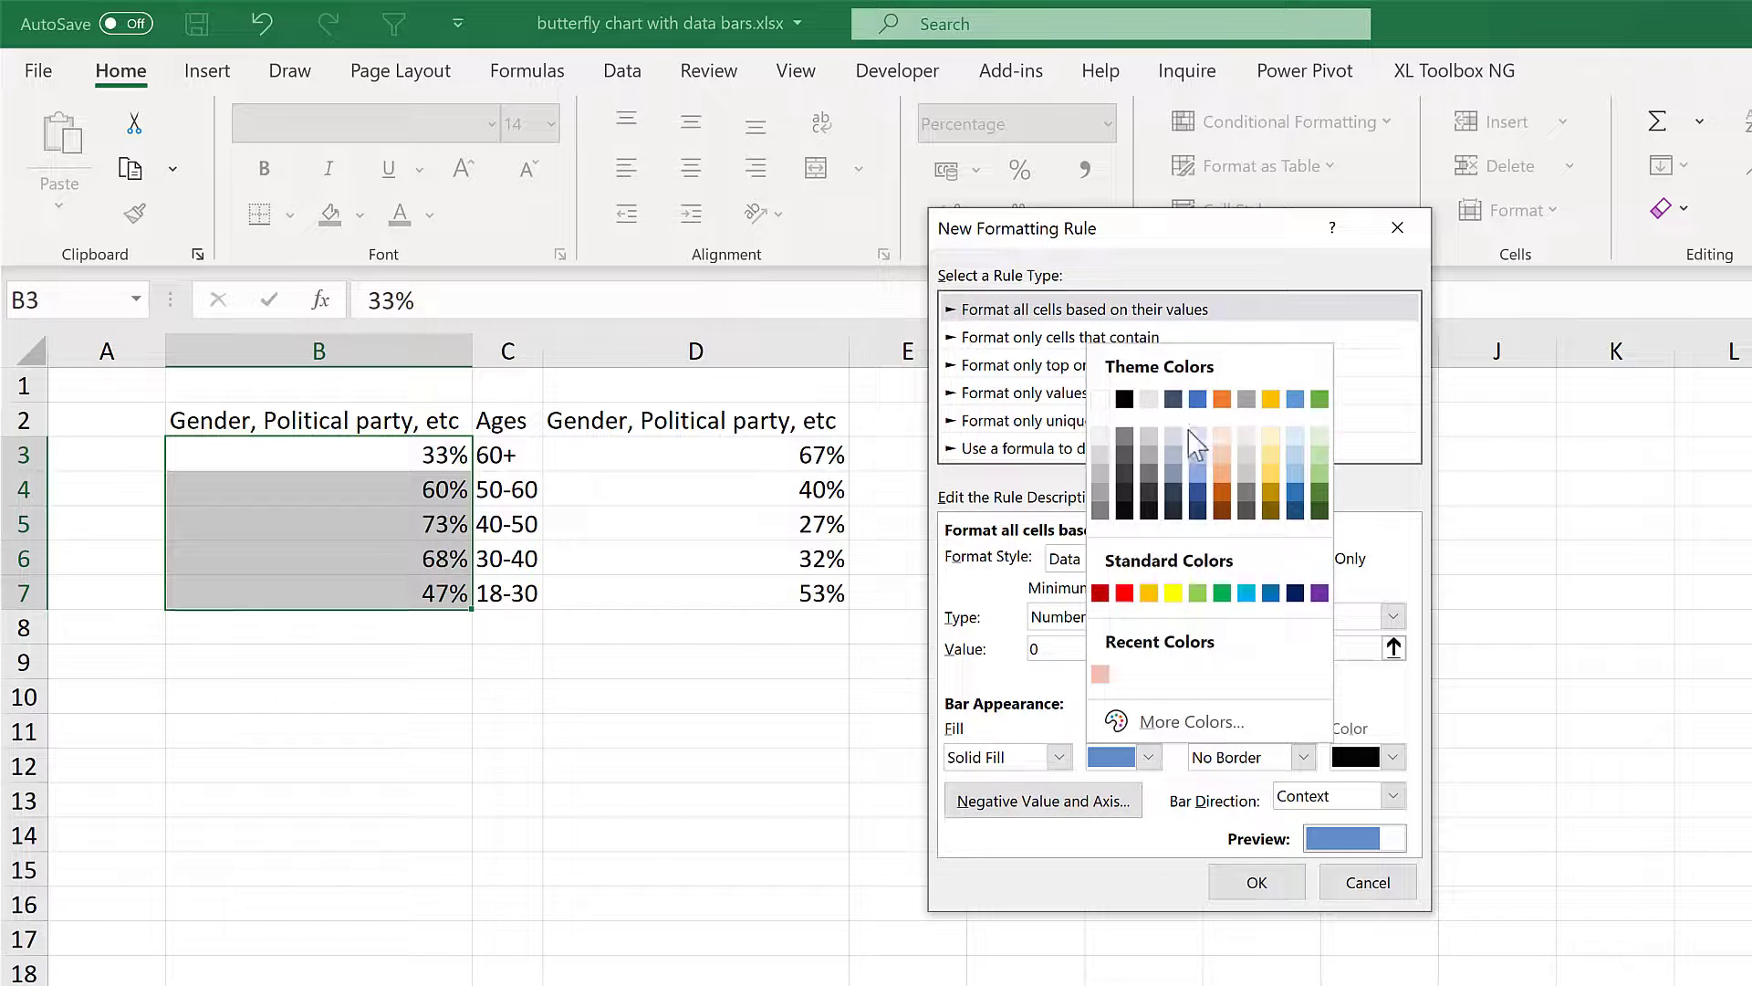
pyautogui.click(1199, 403)
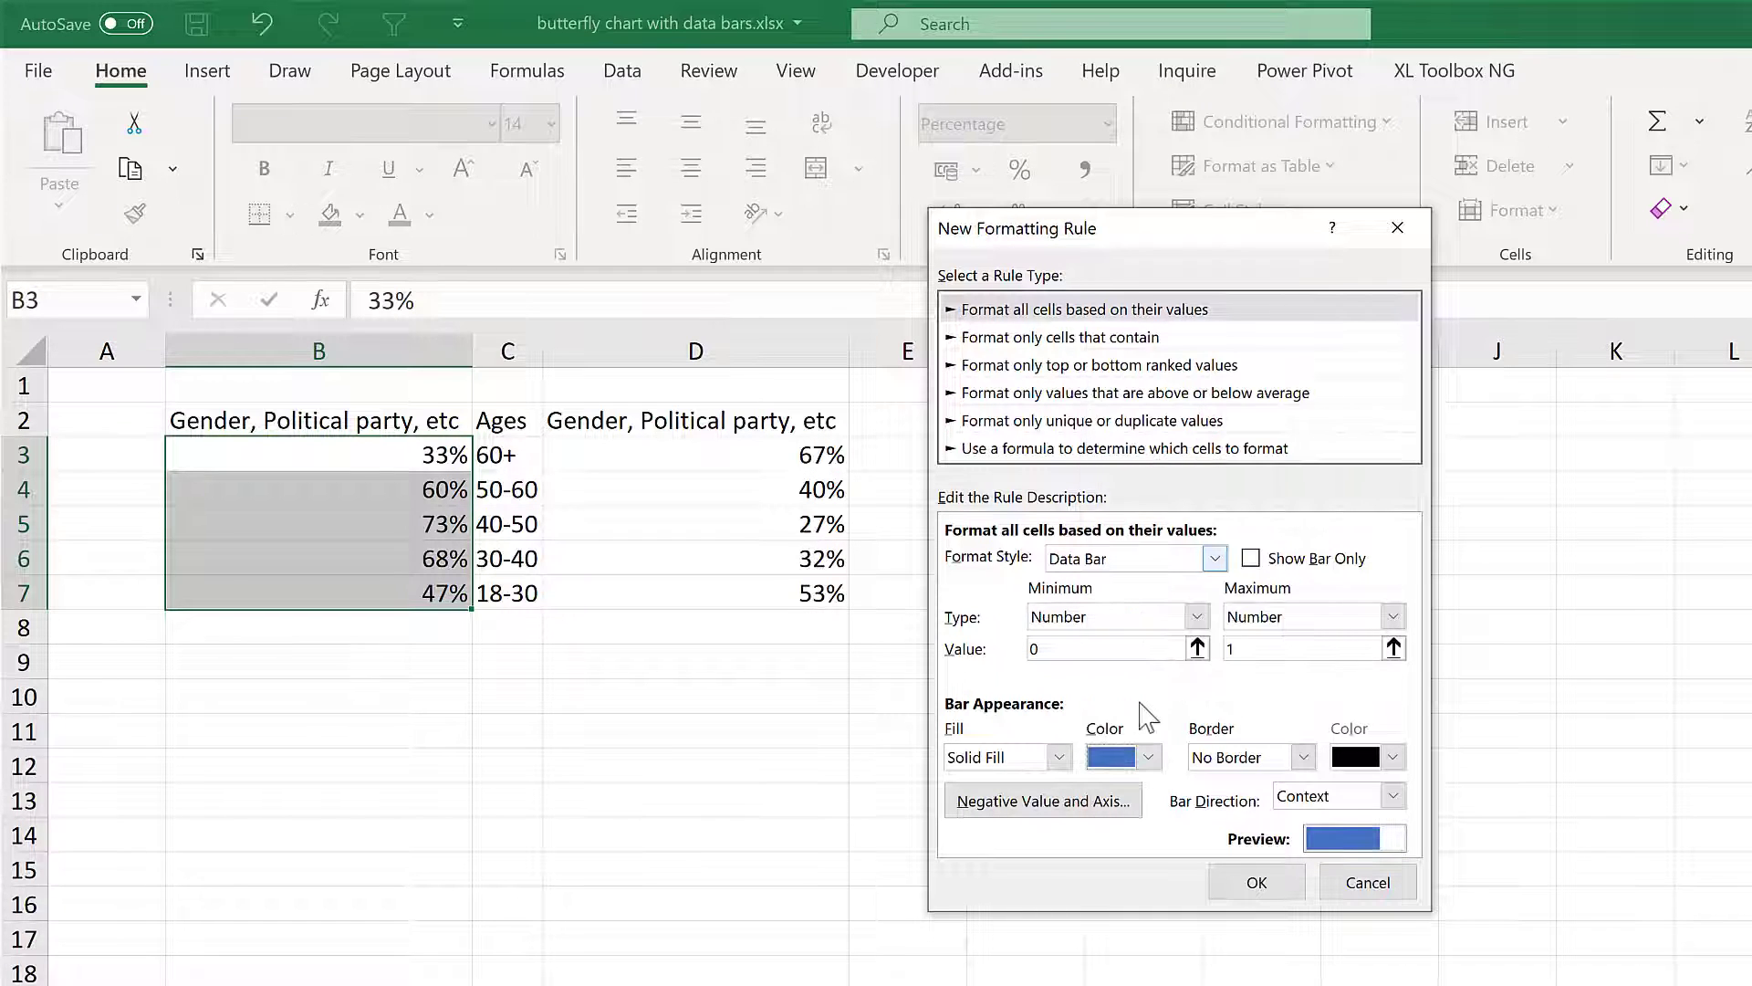
pyautogui.click(1305, 758)
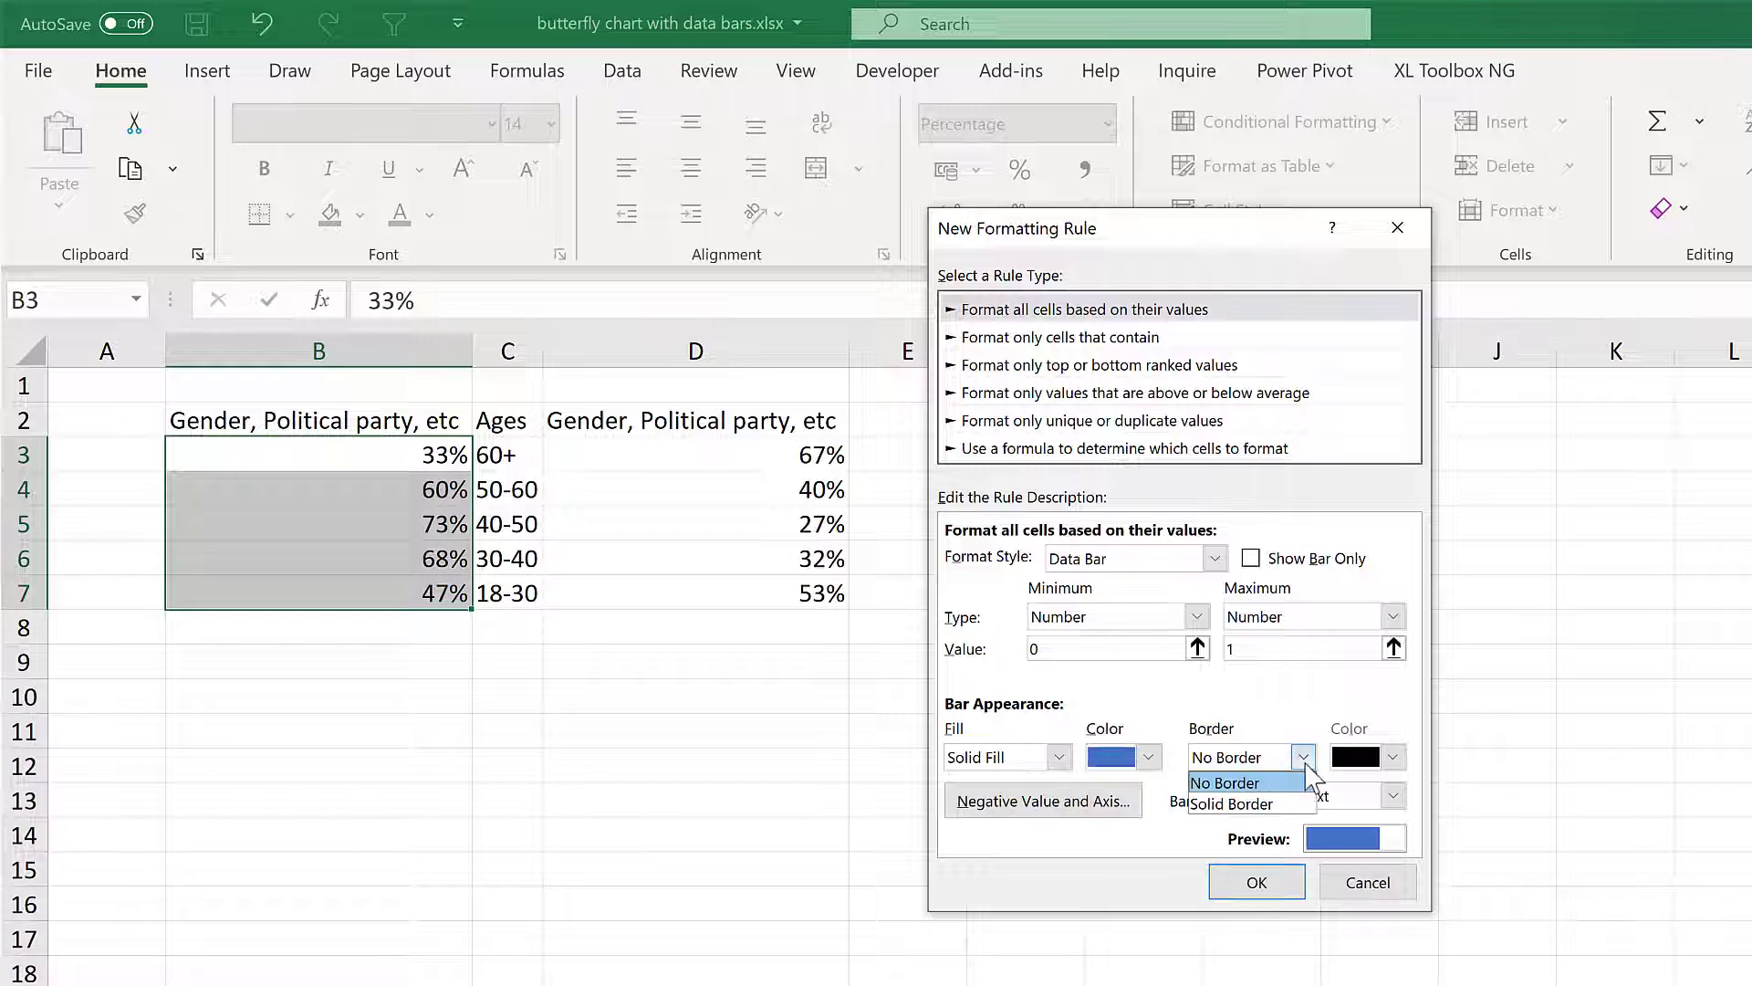
pyautogui.click(1278, 804)
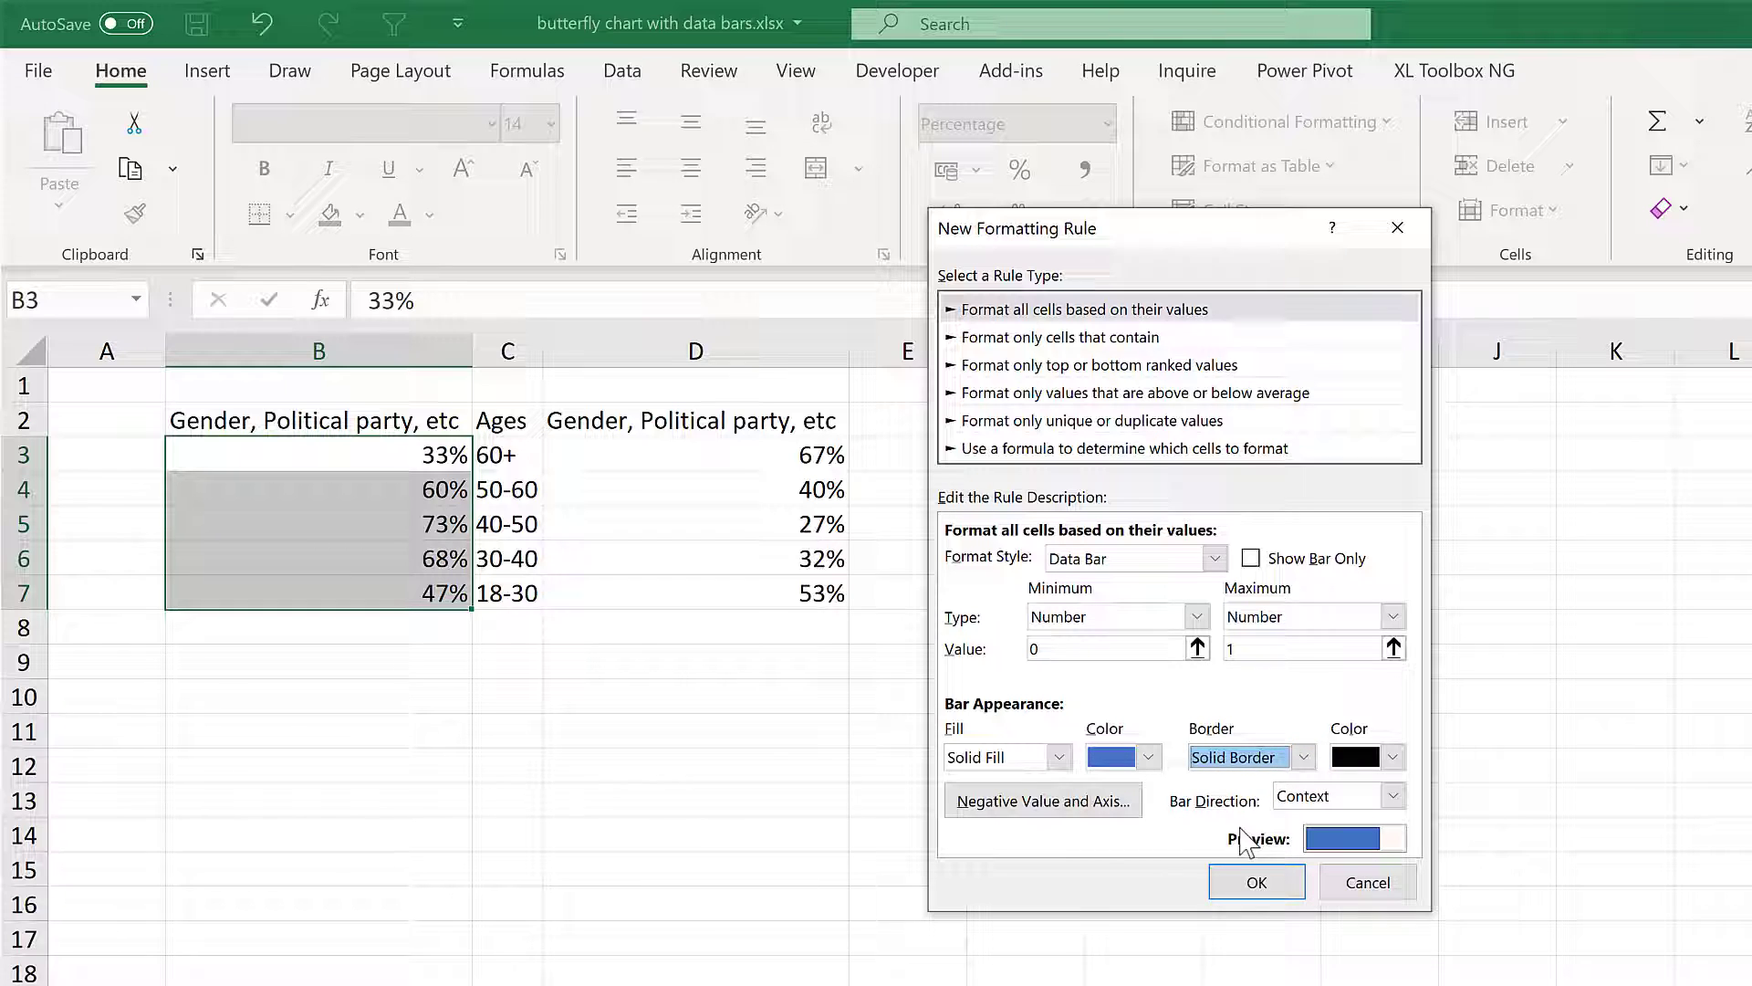
pyautogui.click(1390, 800)
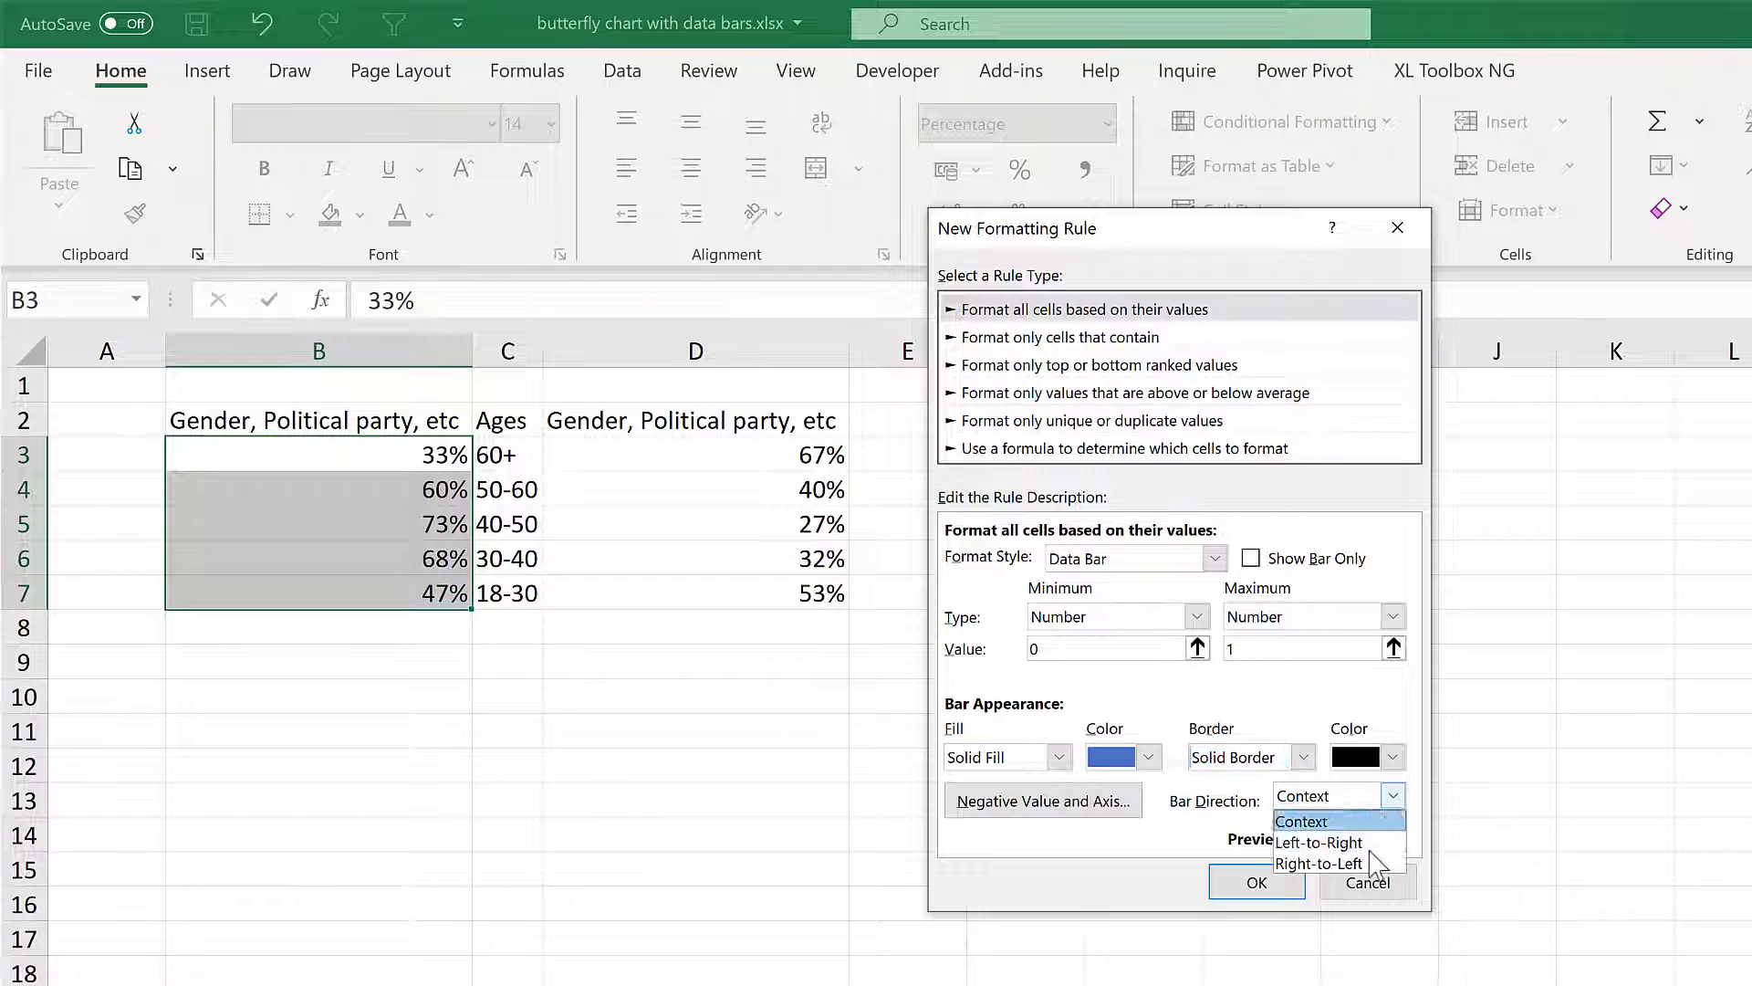
pyautogui.click(1365, 865)
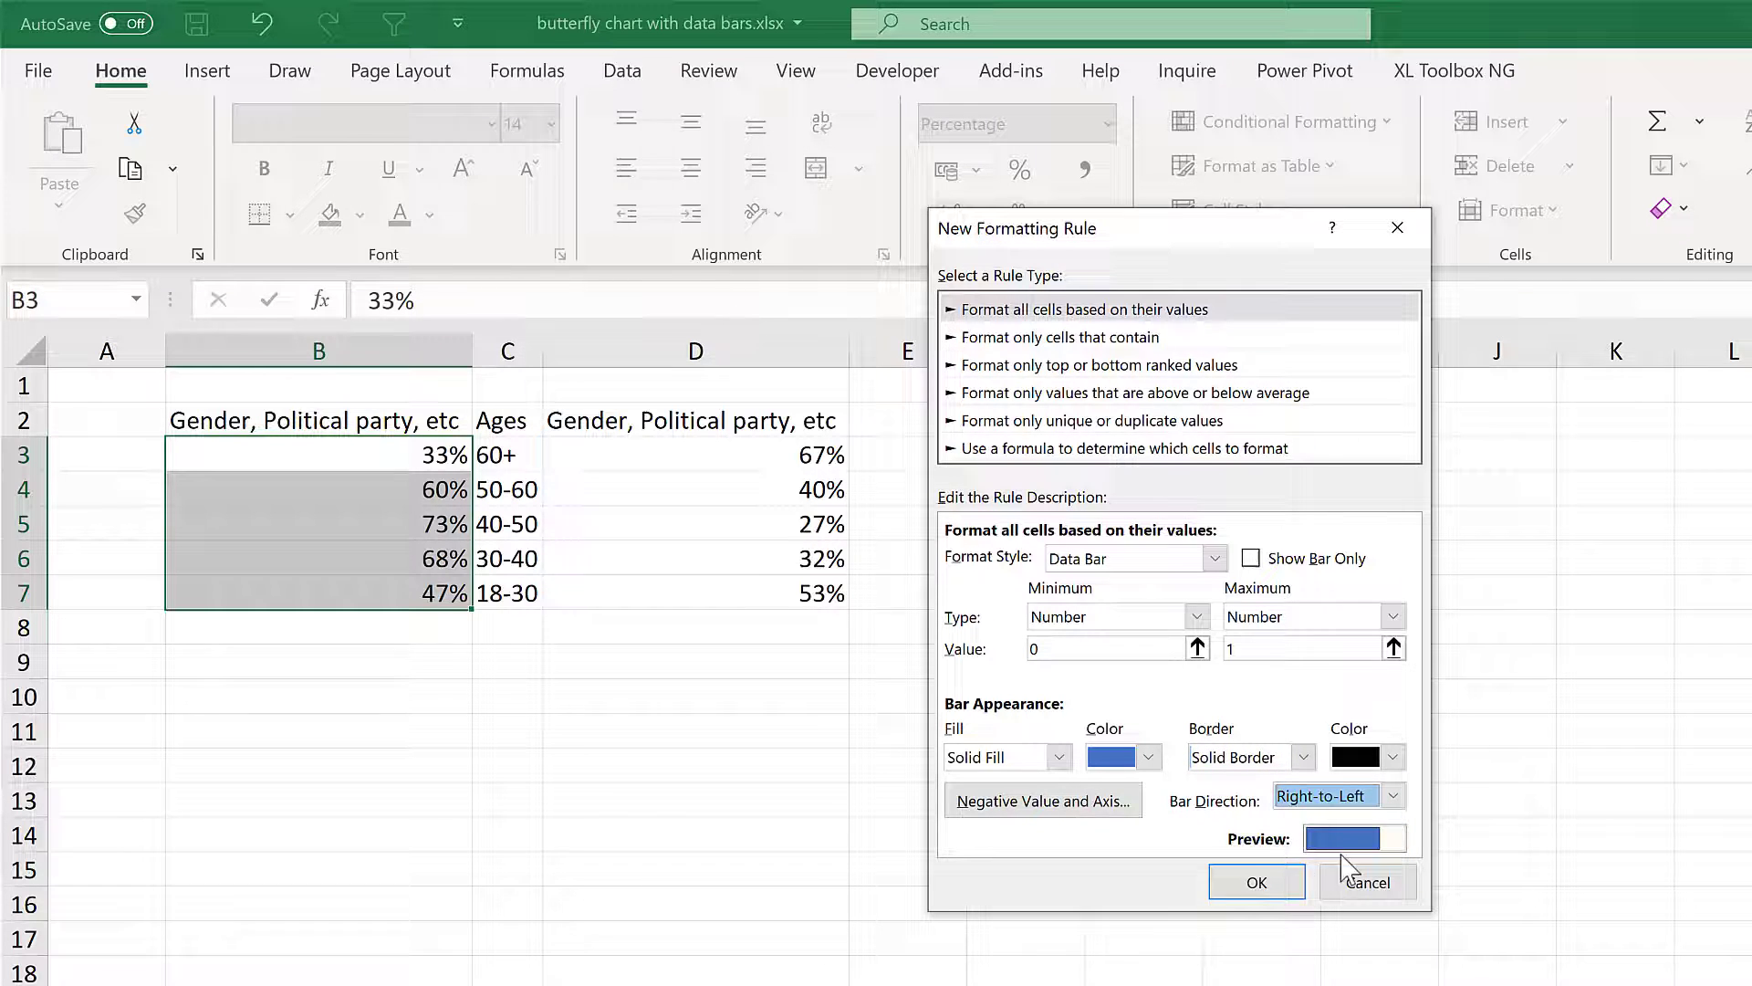
# Apply the blue bar rule, then select D3:D7 and bring up the Data Bars styles
pyautogui.click(1256, 880)
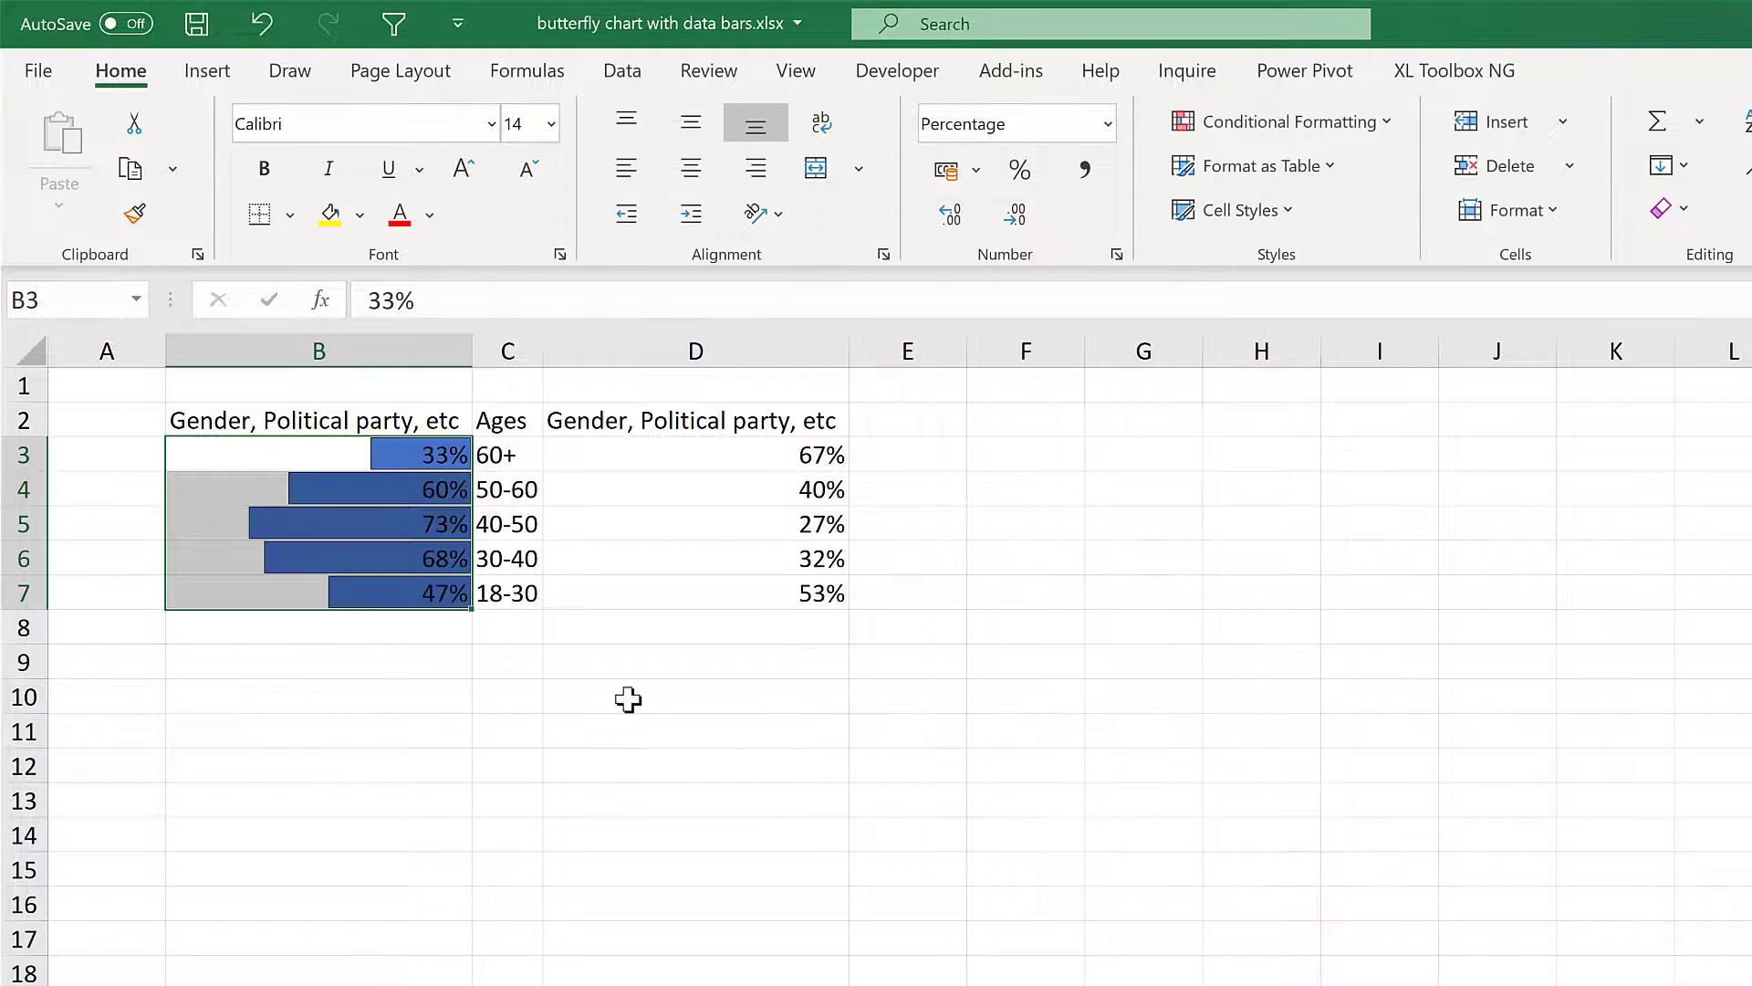
pyautogui.click(462, 692)
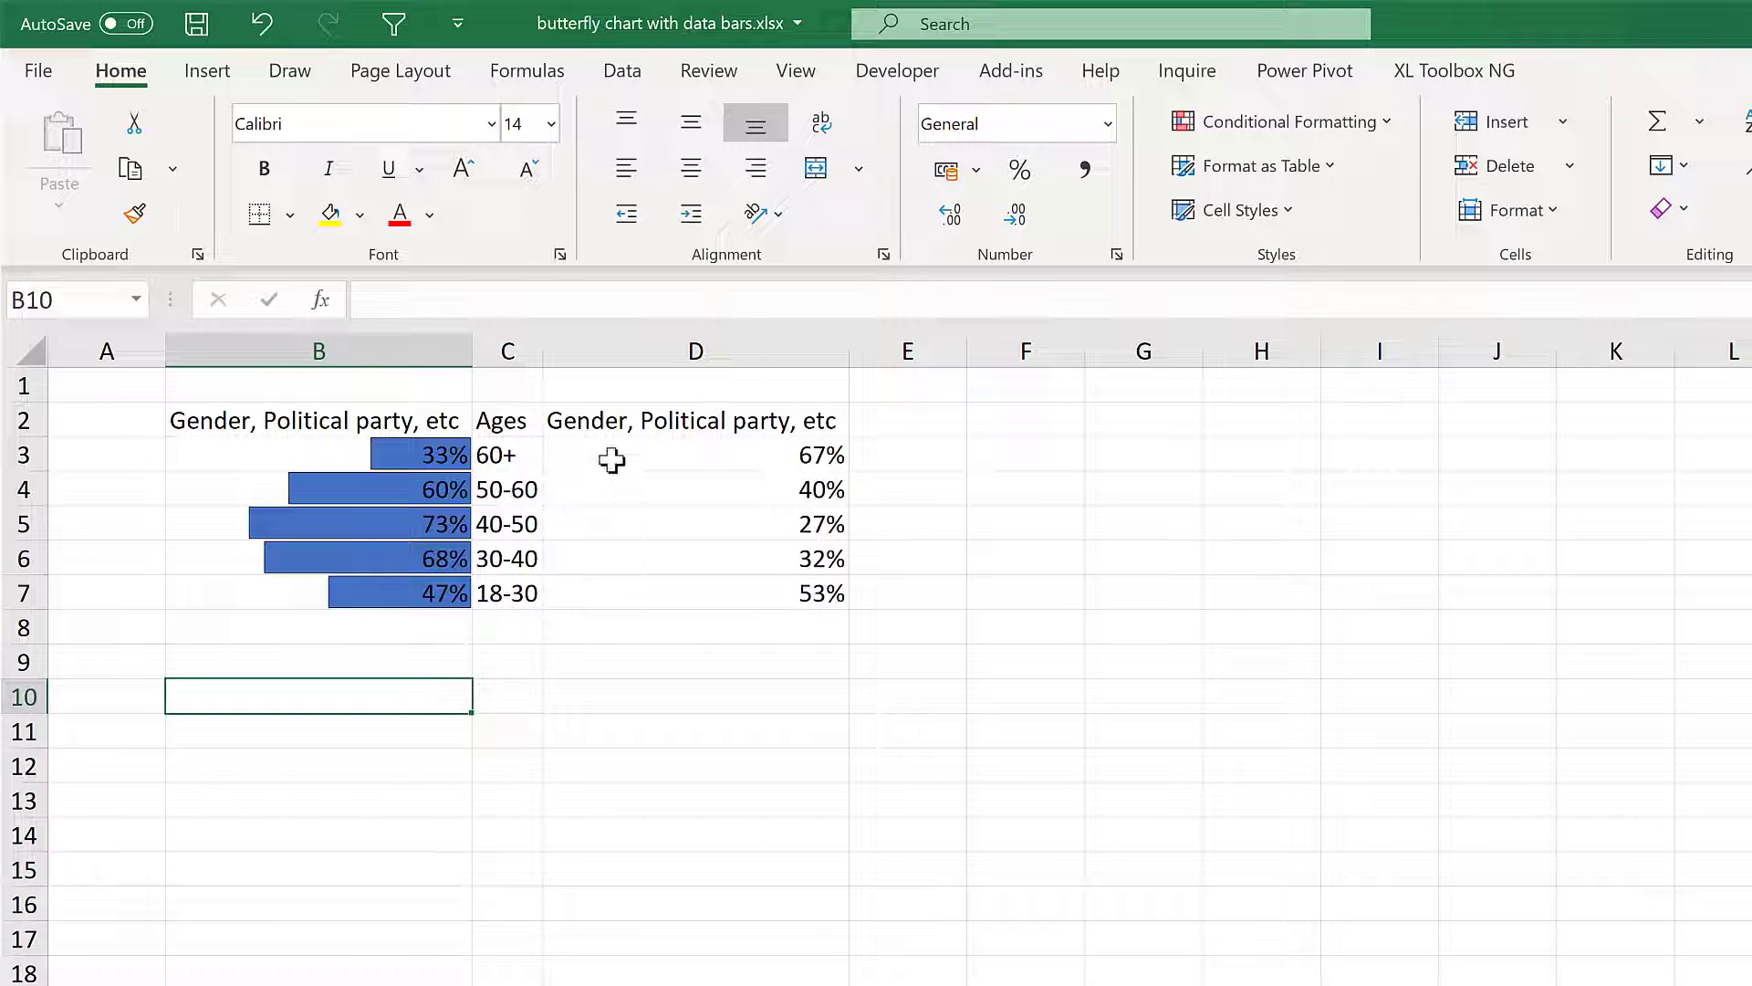
pyautogui.moveTo(606, 455); pyautogui.dragTo(614, 587)
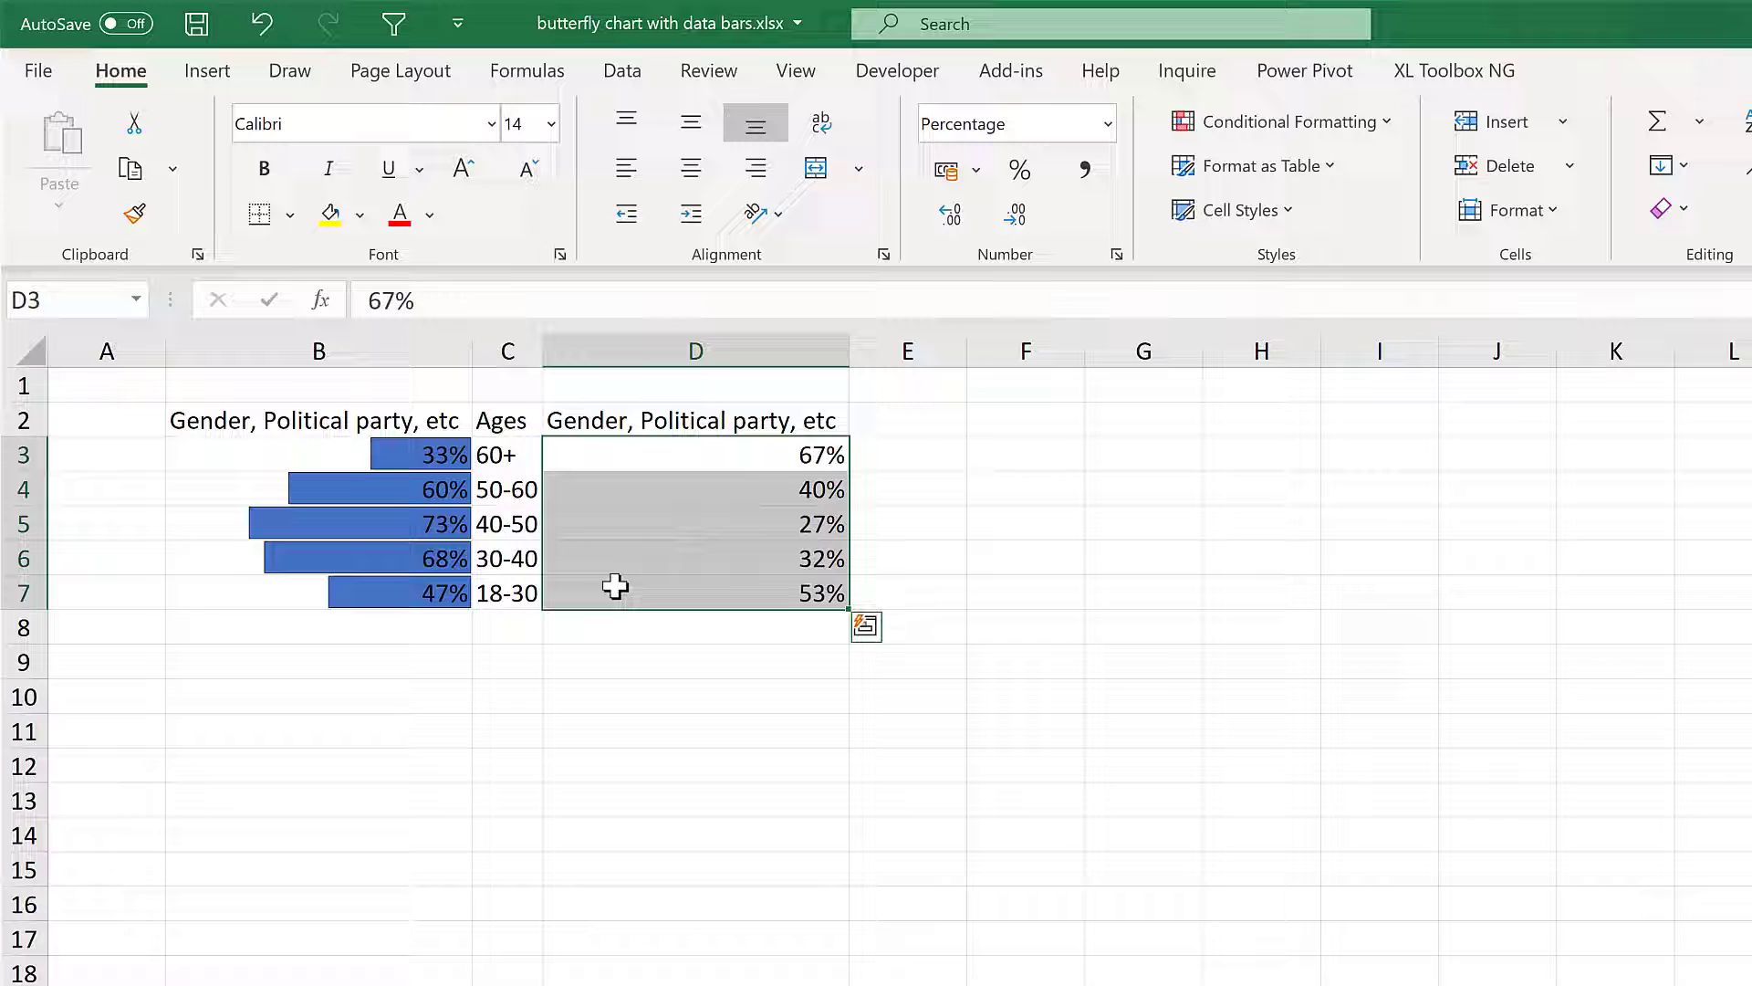
pyautogui.click(1322, 124)
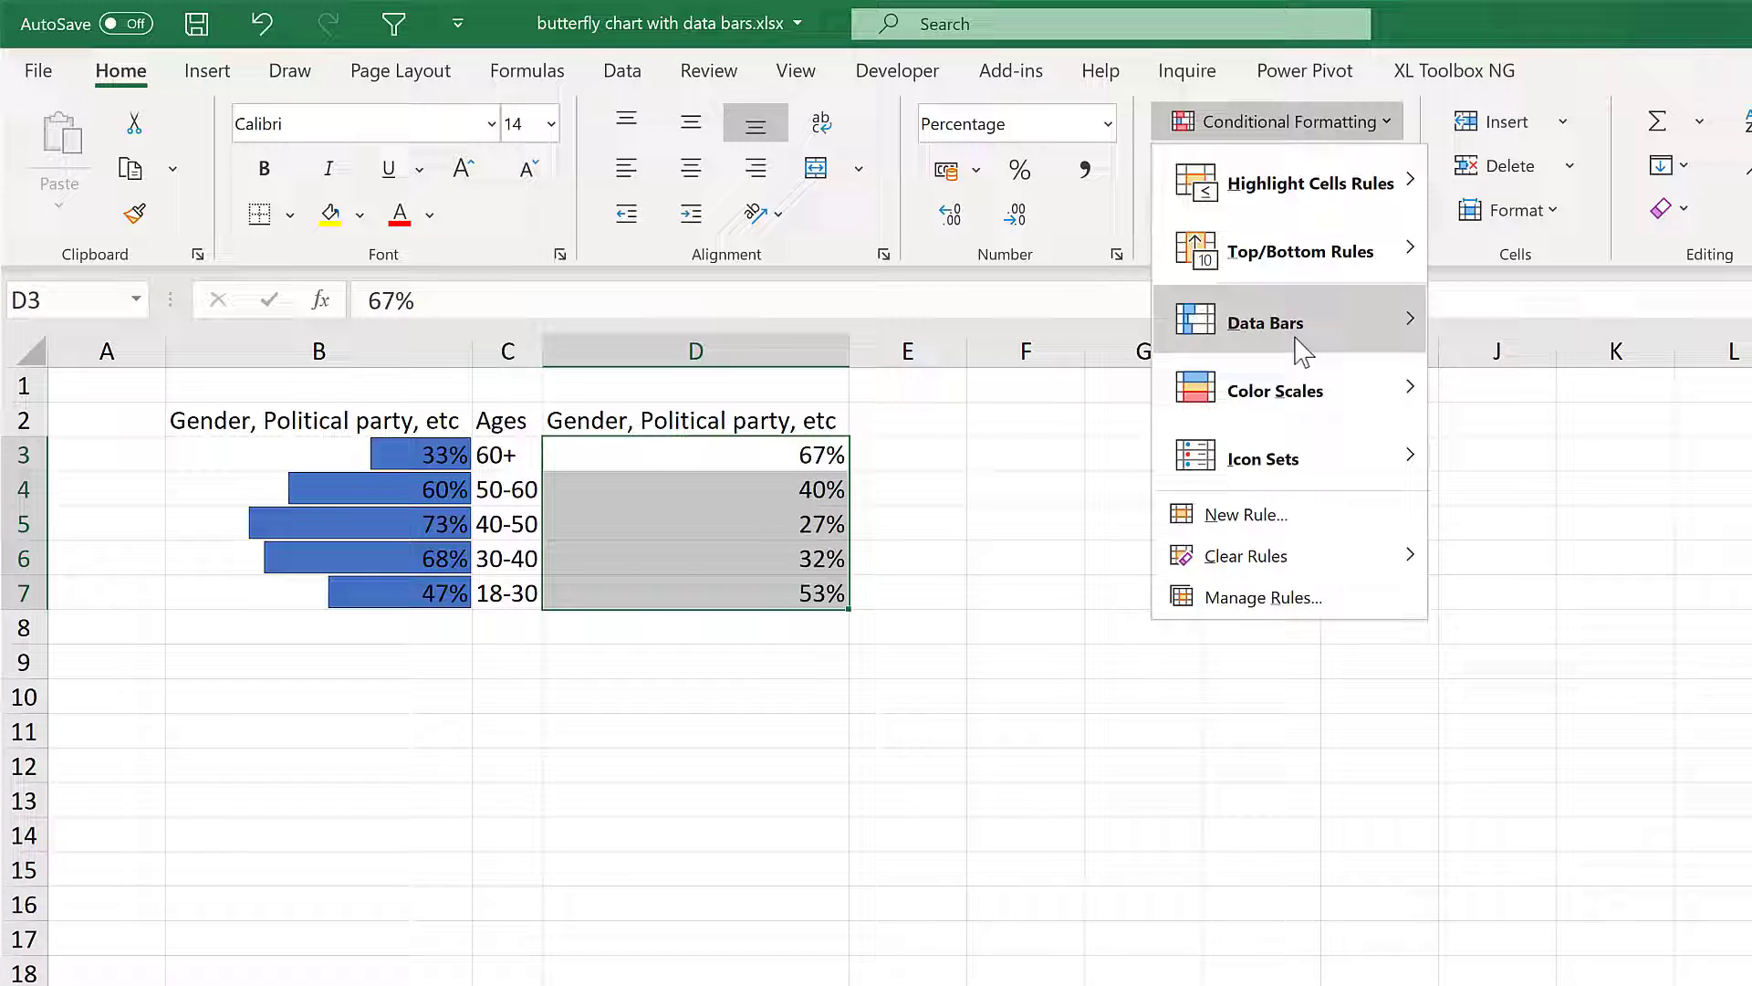
pyautogui.moveTo(1303, 349)
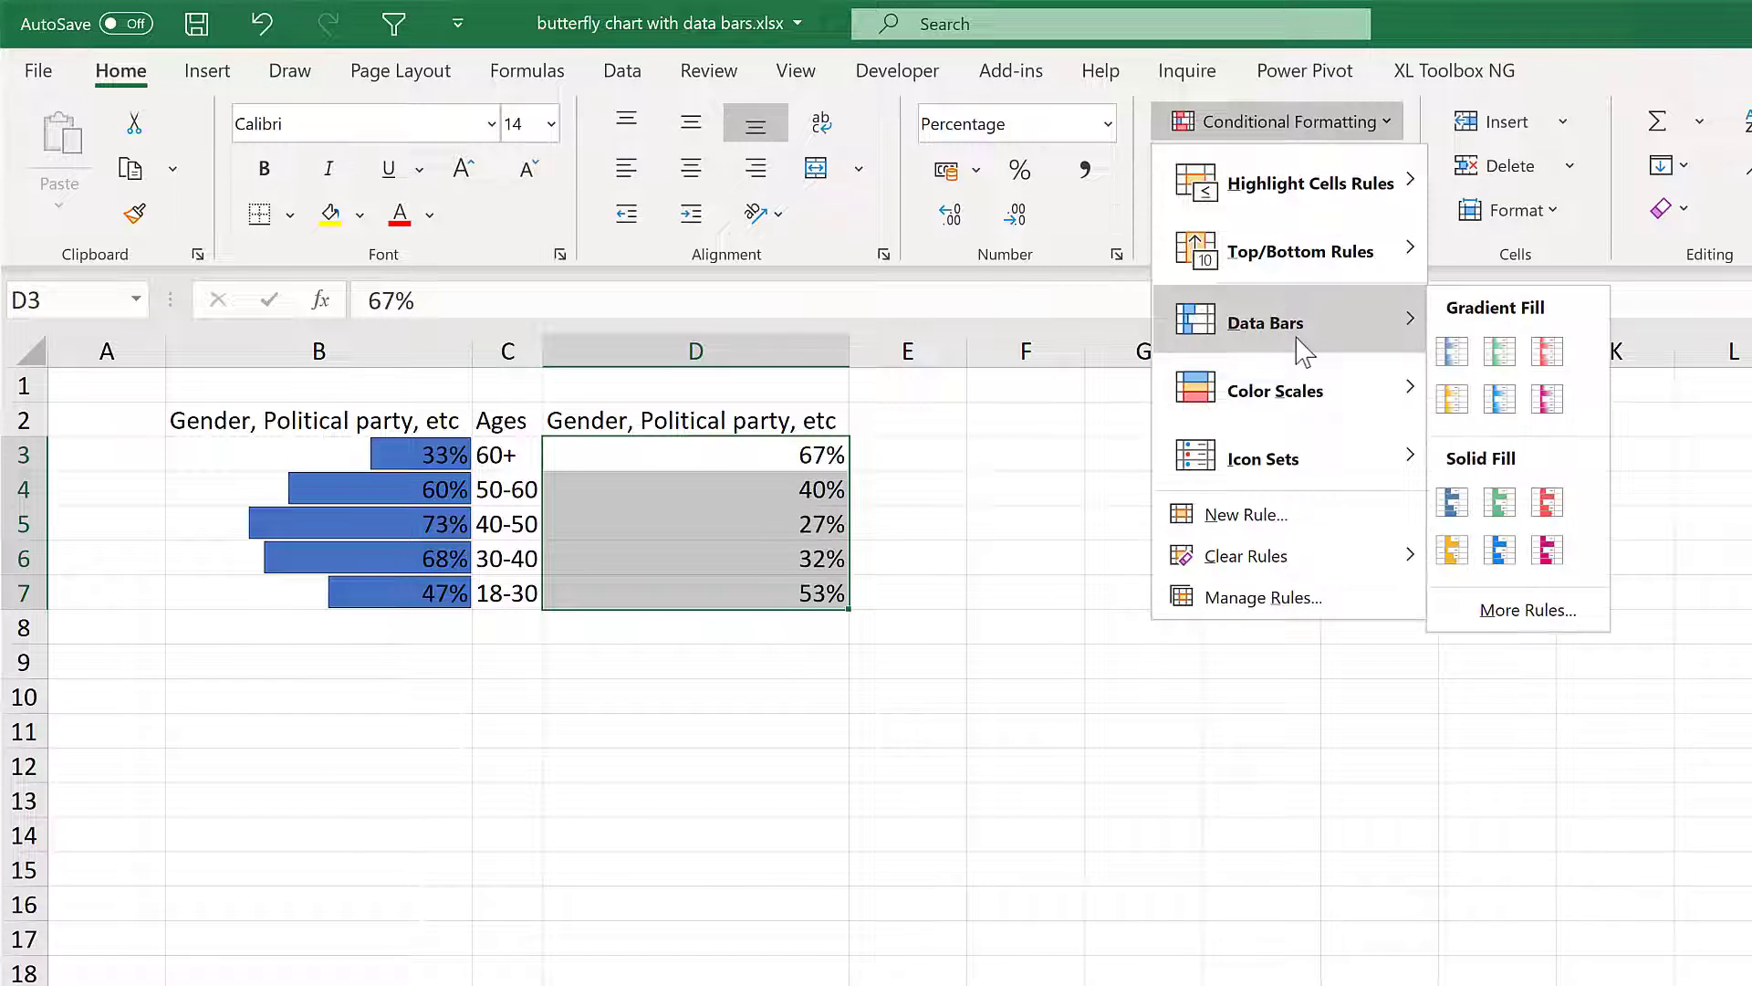
# Define a D3:D7 data bar rule: Number 0–1 scale, red fill, solid border, left-to-right
pyautogui.click(1480, 610)
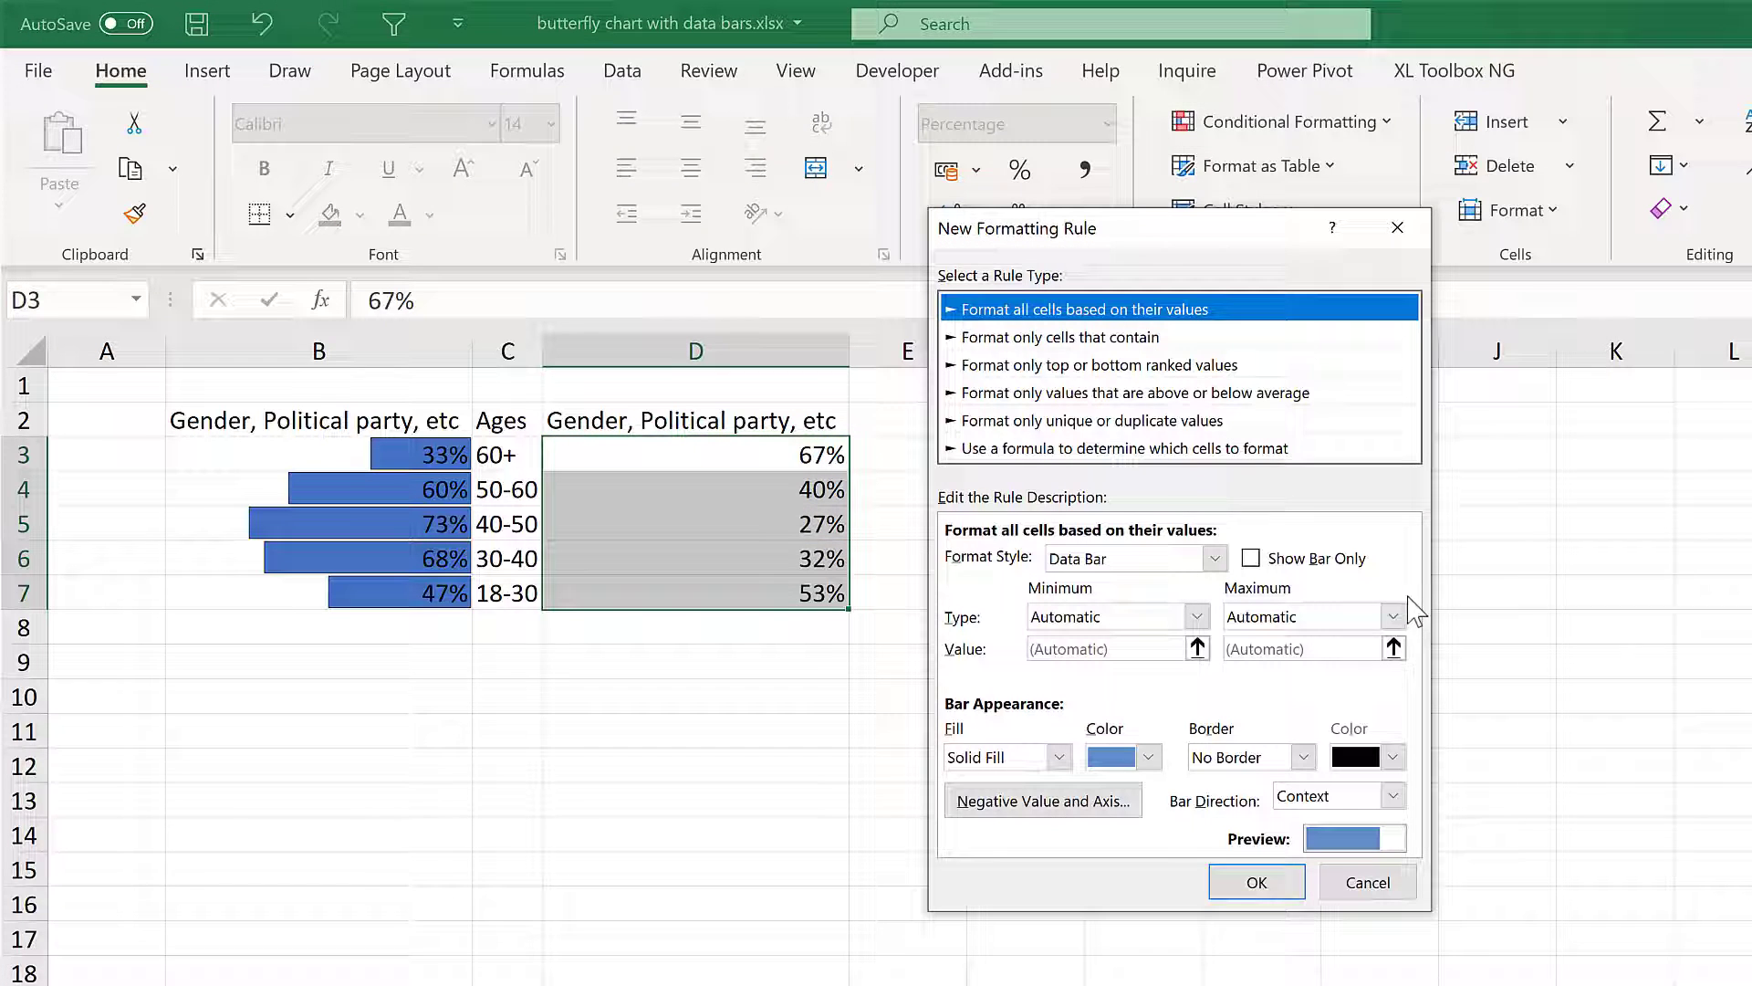
pyautogui.click(1197, 617)
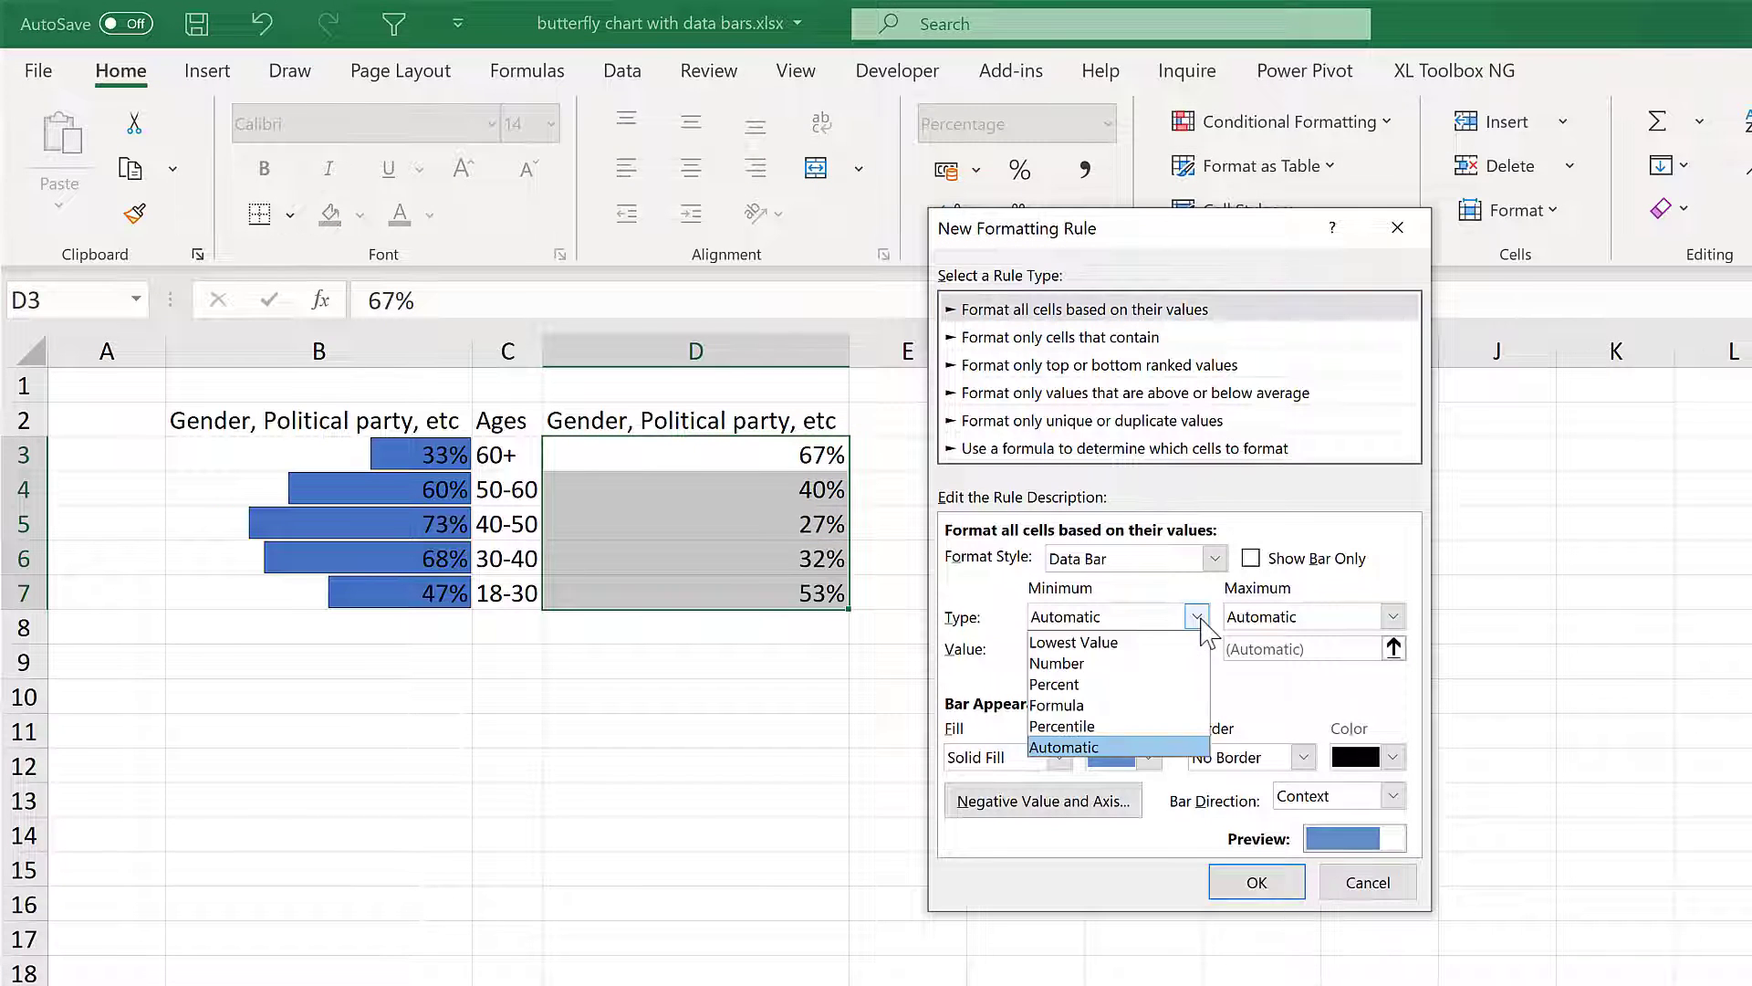
pyautogui.click(1174, 673)
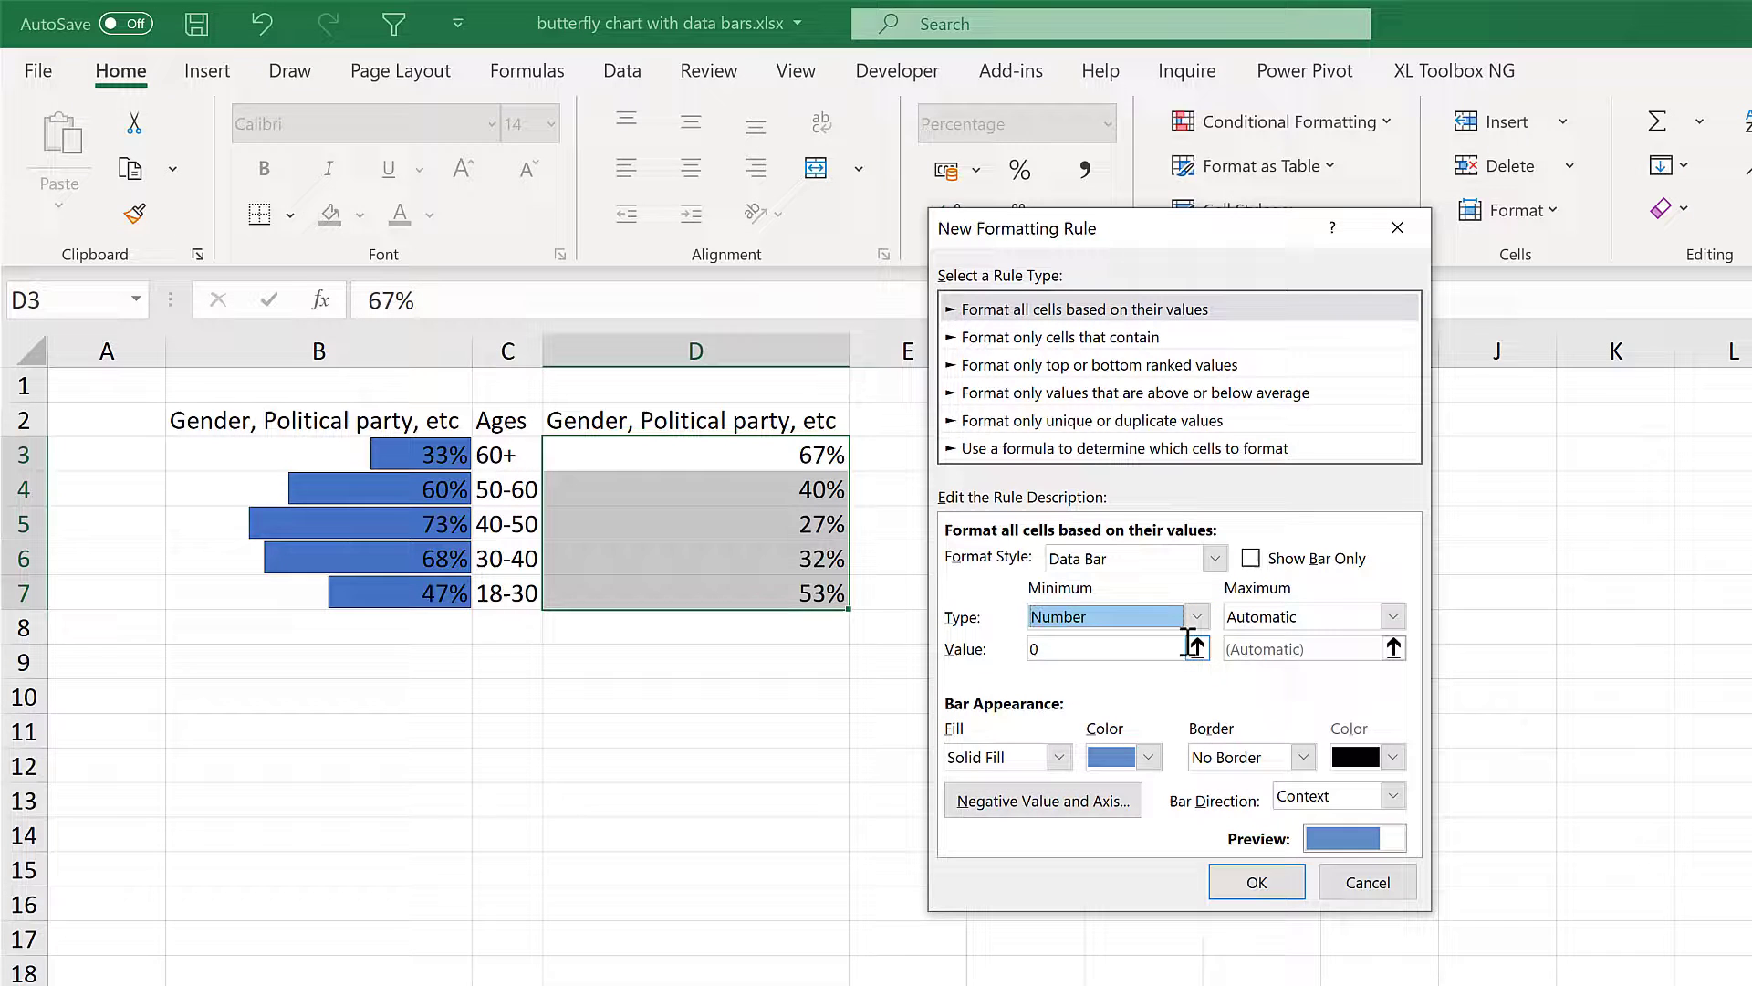
pyautogui.click(1323, 619)
pyautogui.click(1287, 665)
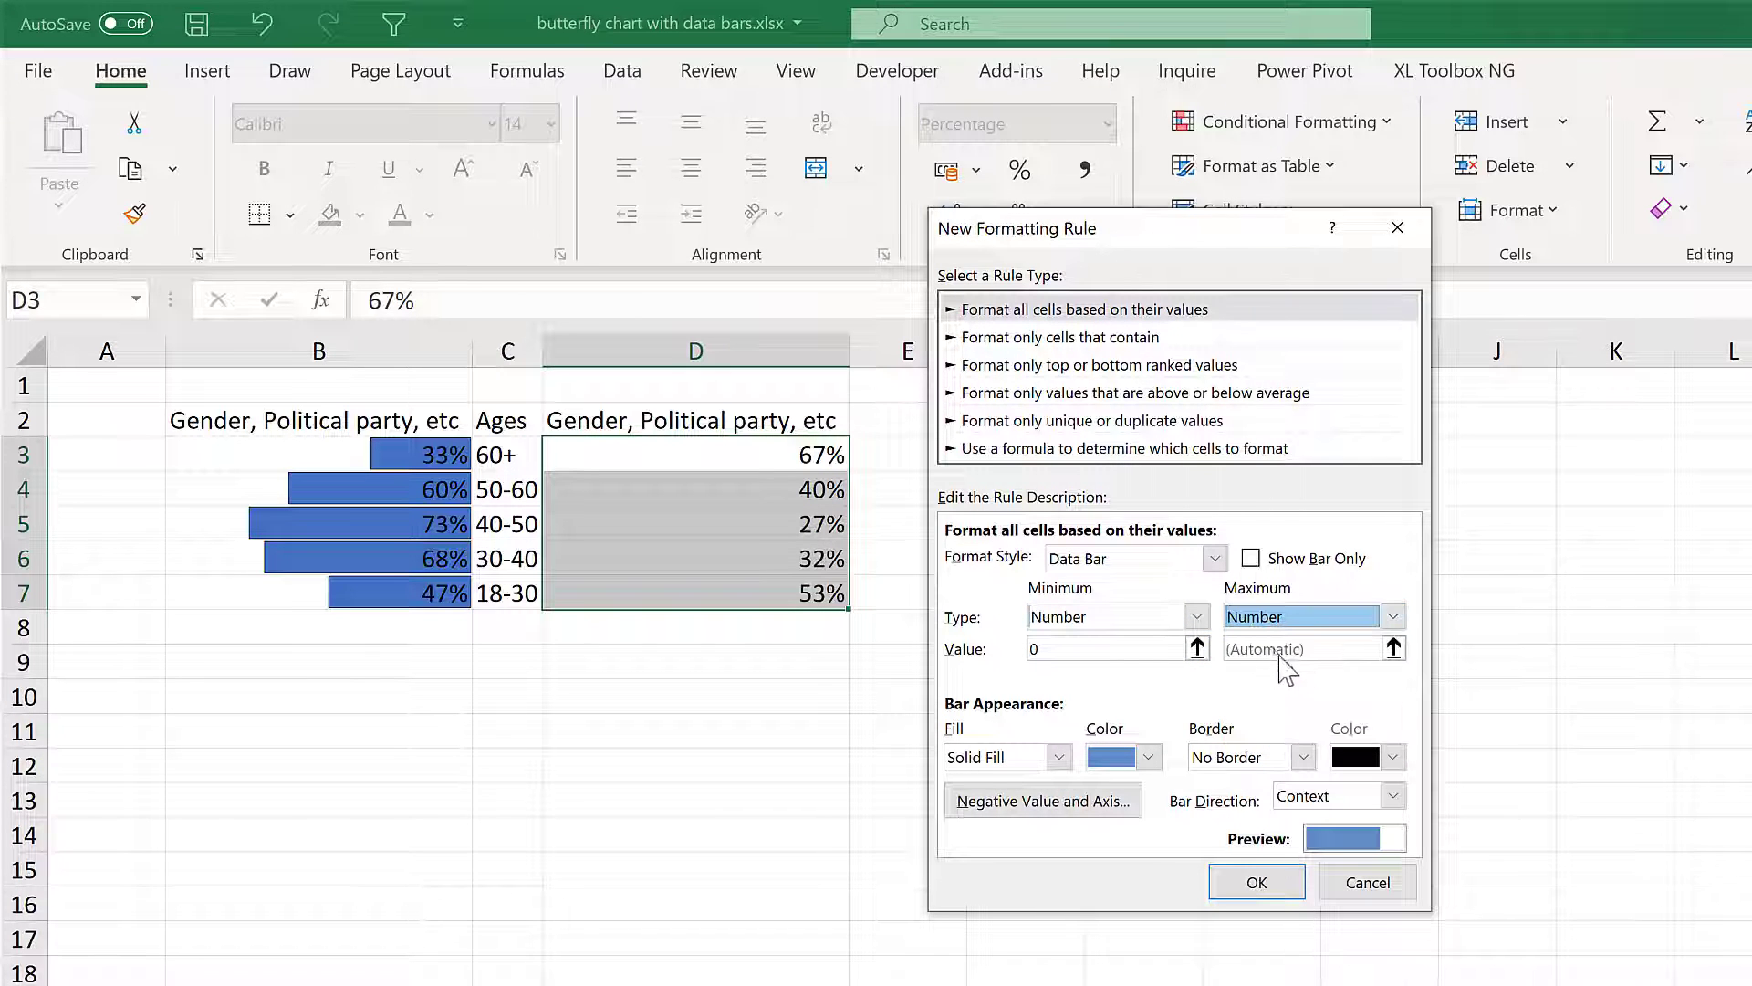
pyautogui.click(1273, 648)
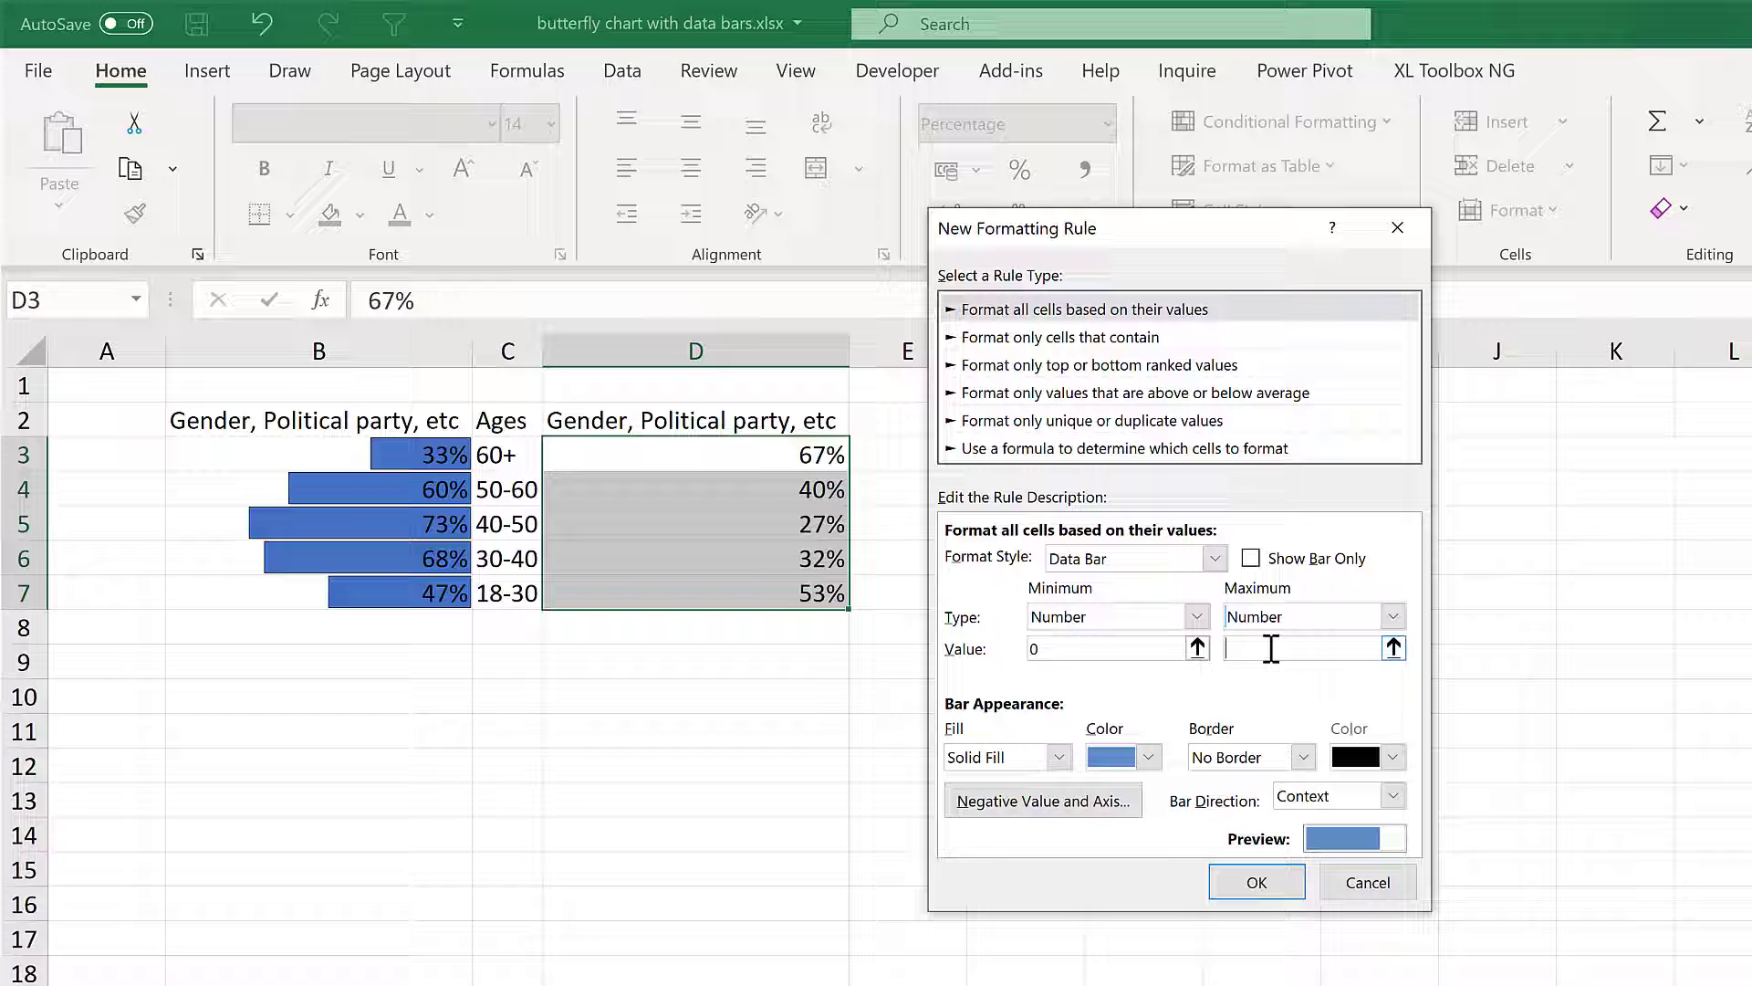
pyautogui.click(1149, 756)
pyautogui.click(1128, 609)
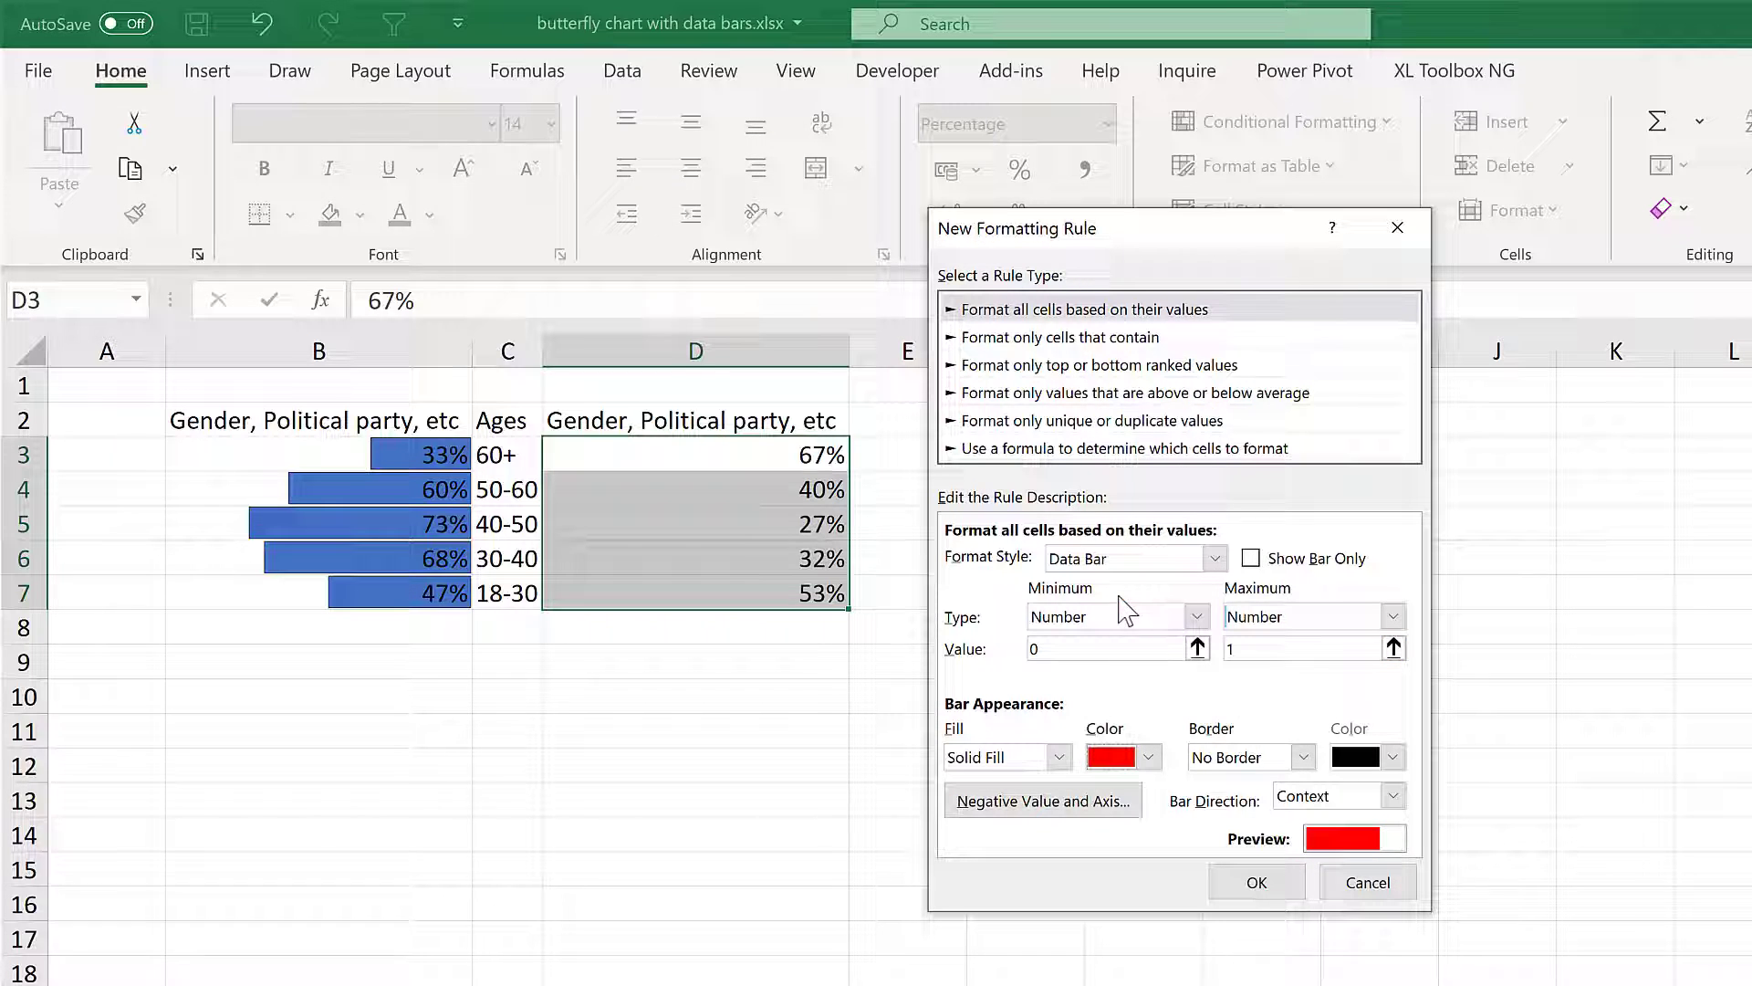
pyautogui.click(1304, 757)
pyautogui.click(1282, 808)
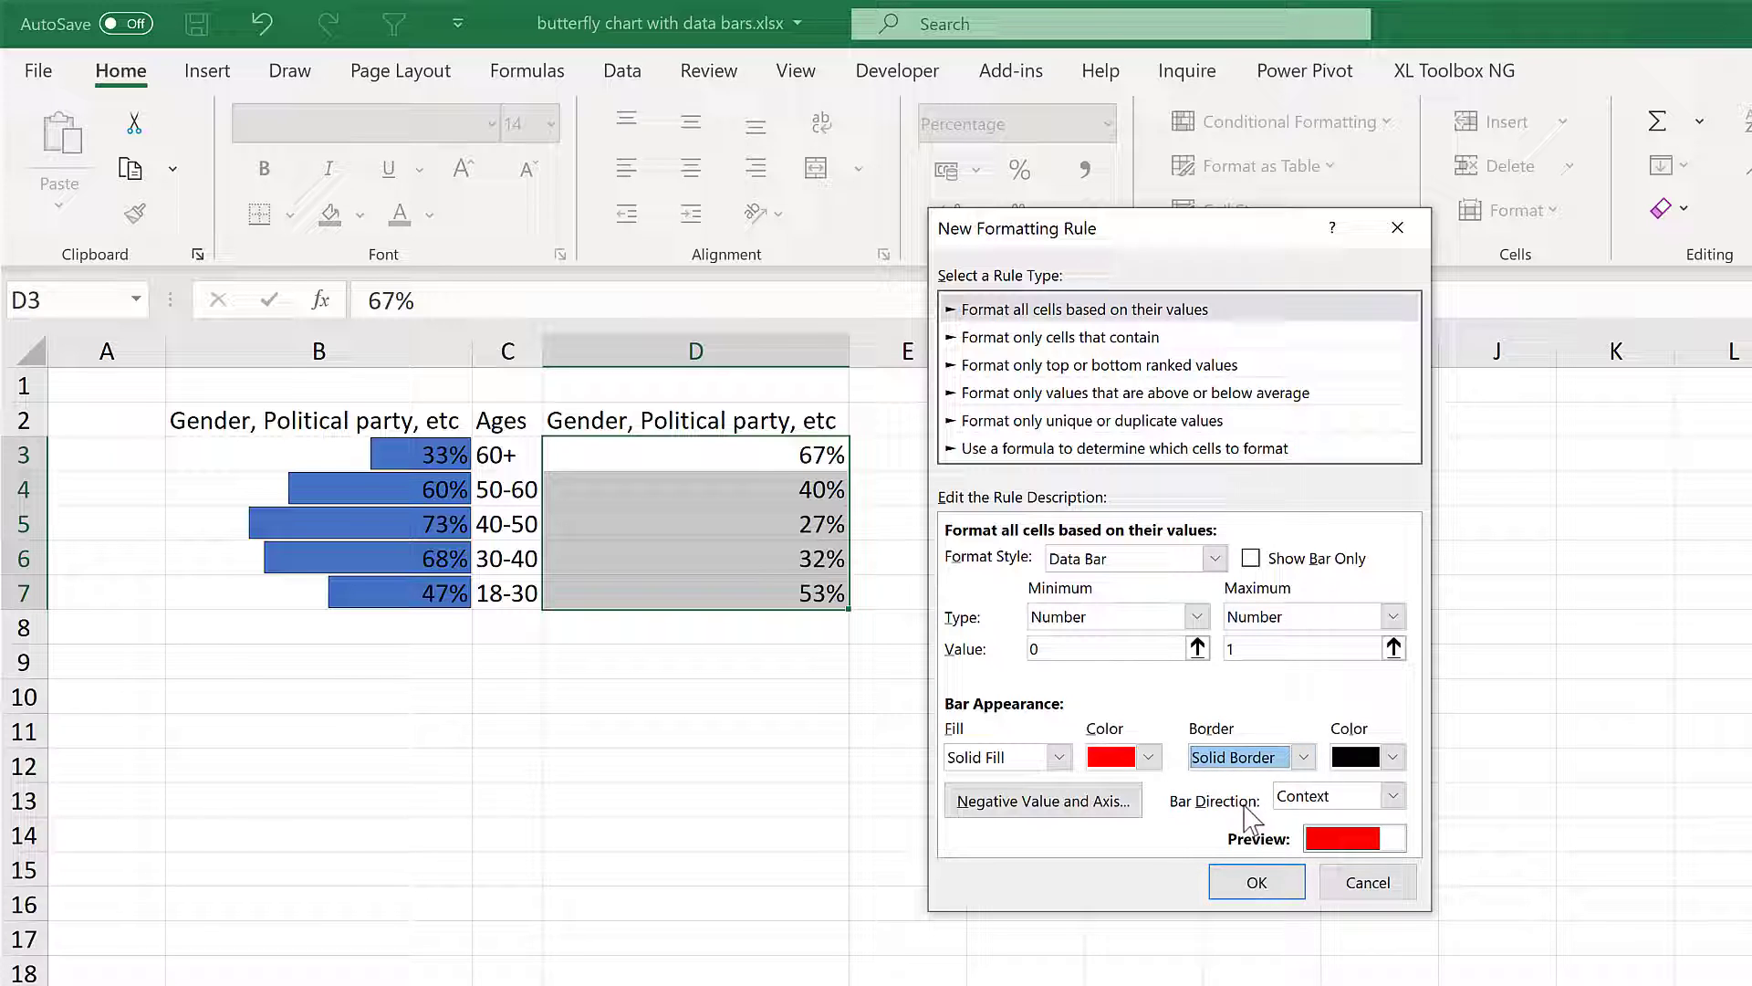
pyautogui.click(1394, 797)
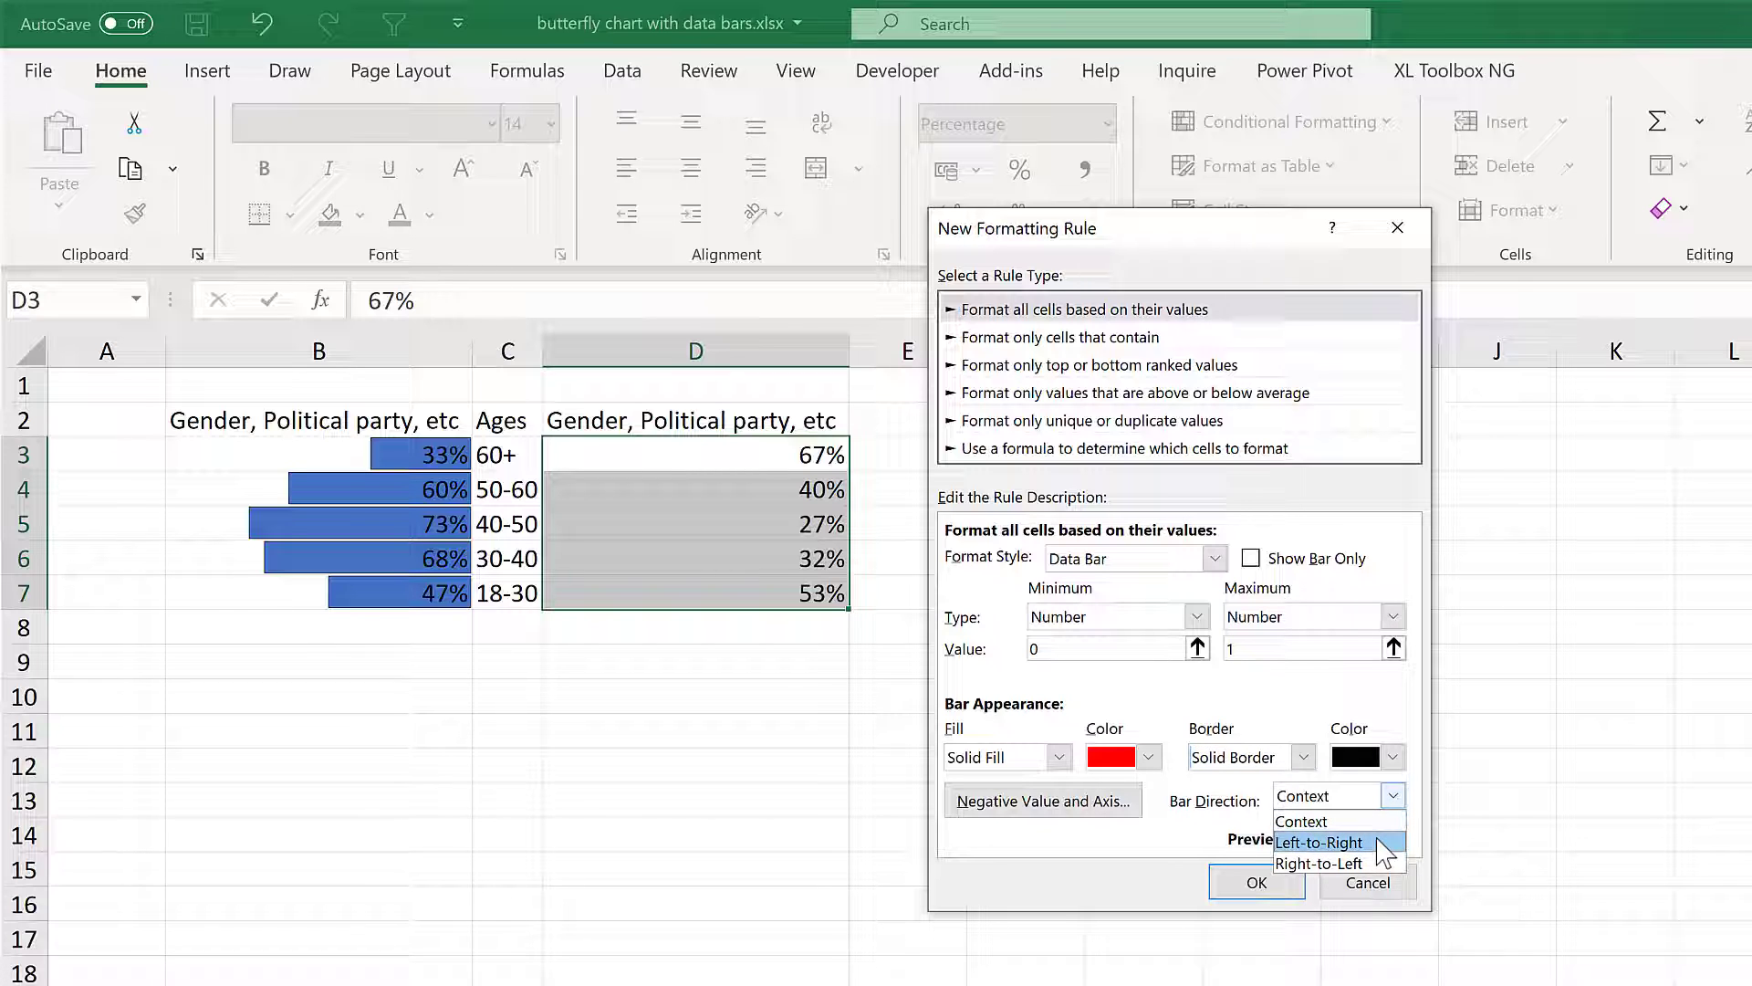
pyautogui.click(1378, 842)
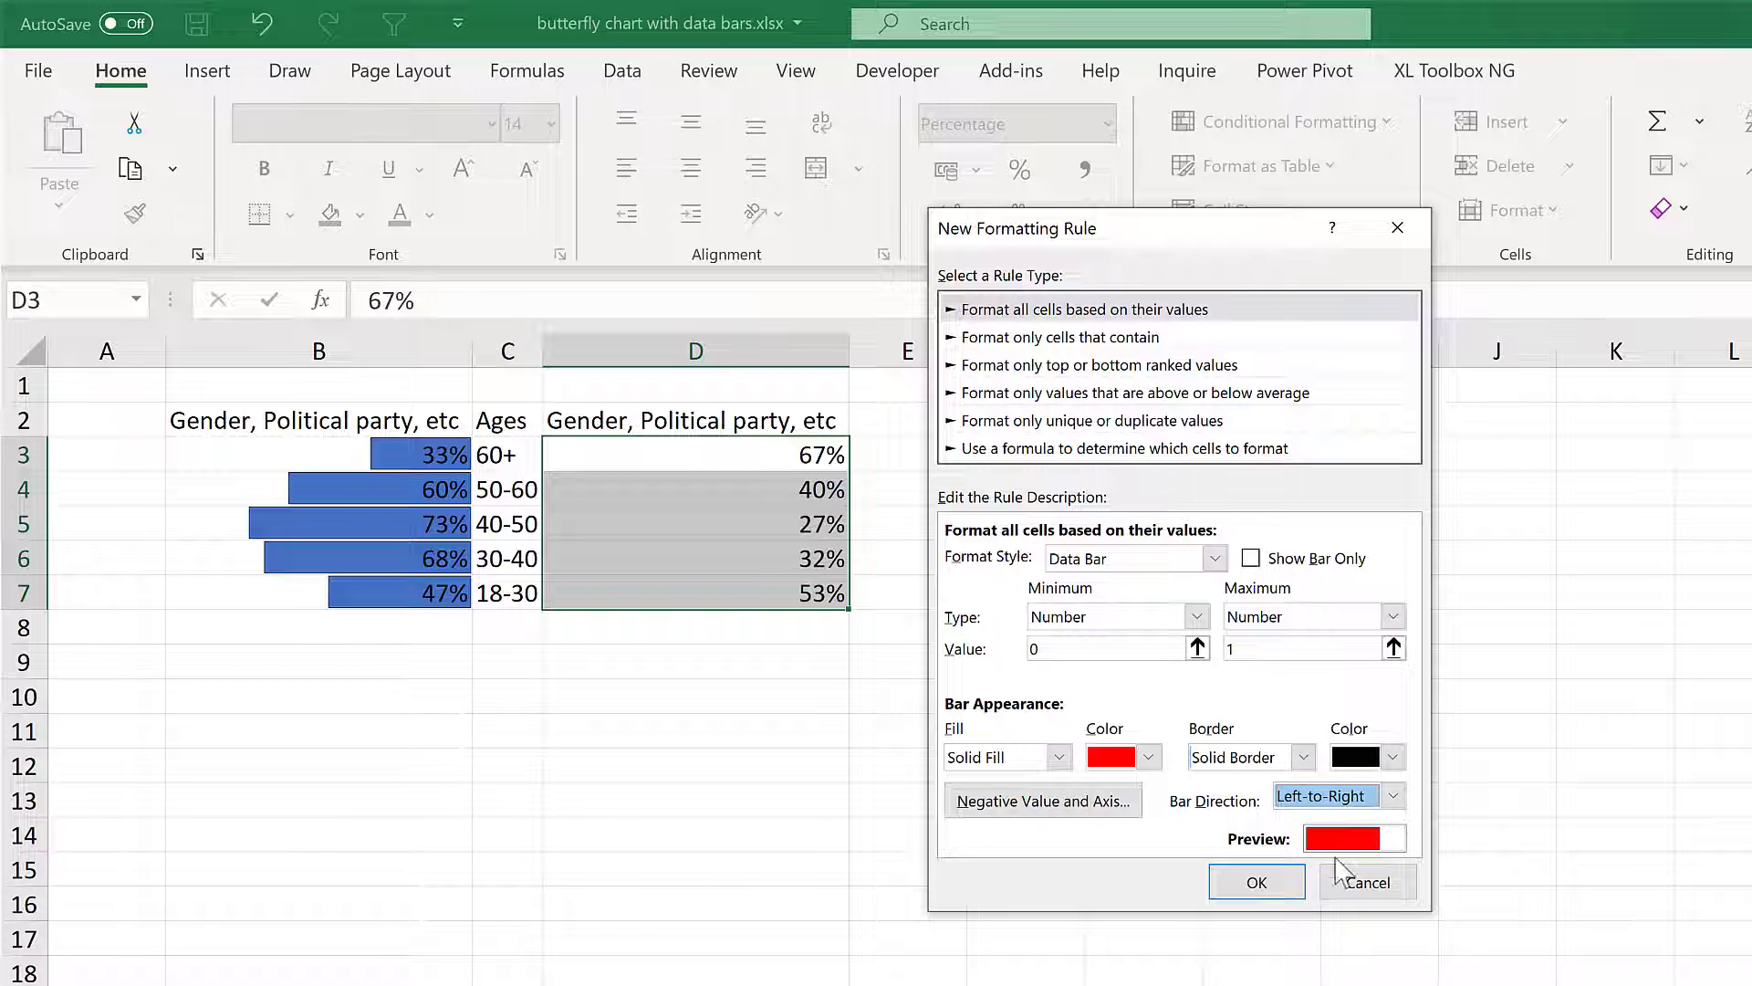
# Apply the red bar rule, then left-align the D3:D7 percentages and make them white
pyautogui.click(1258, 882)
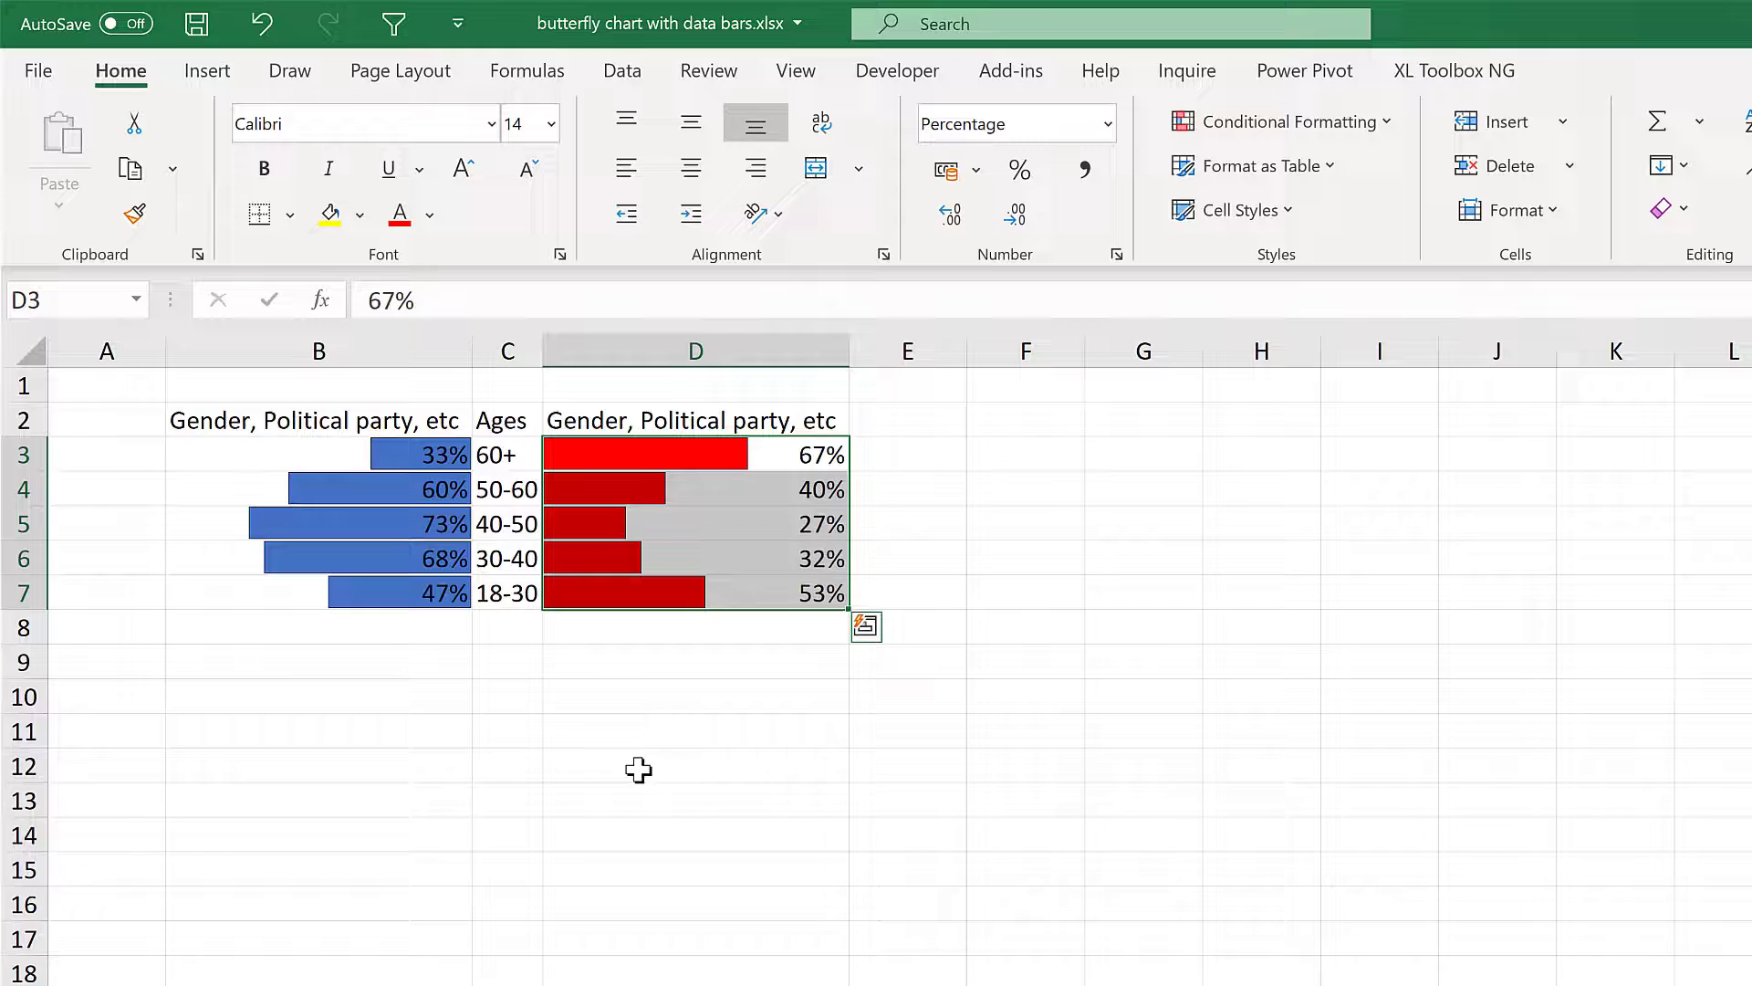
pyautogui.click(507, 766)
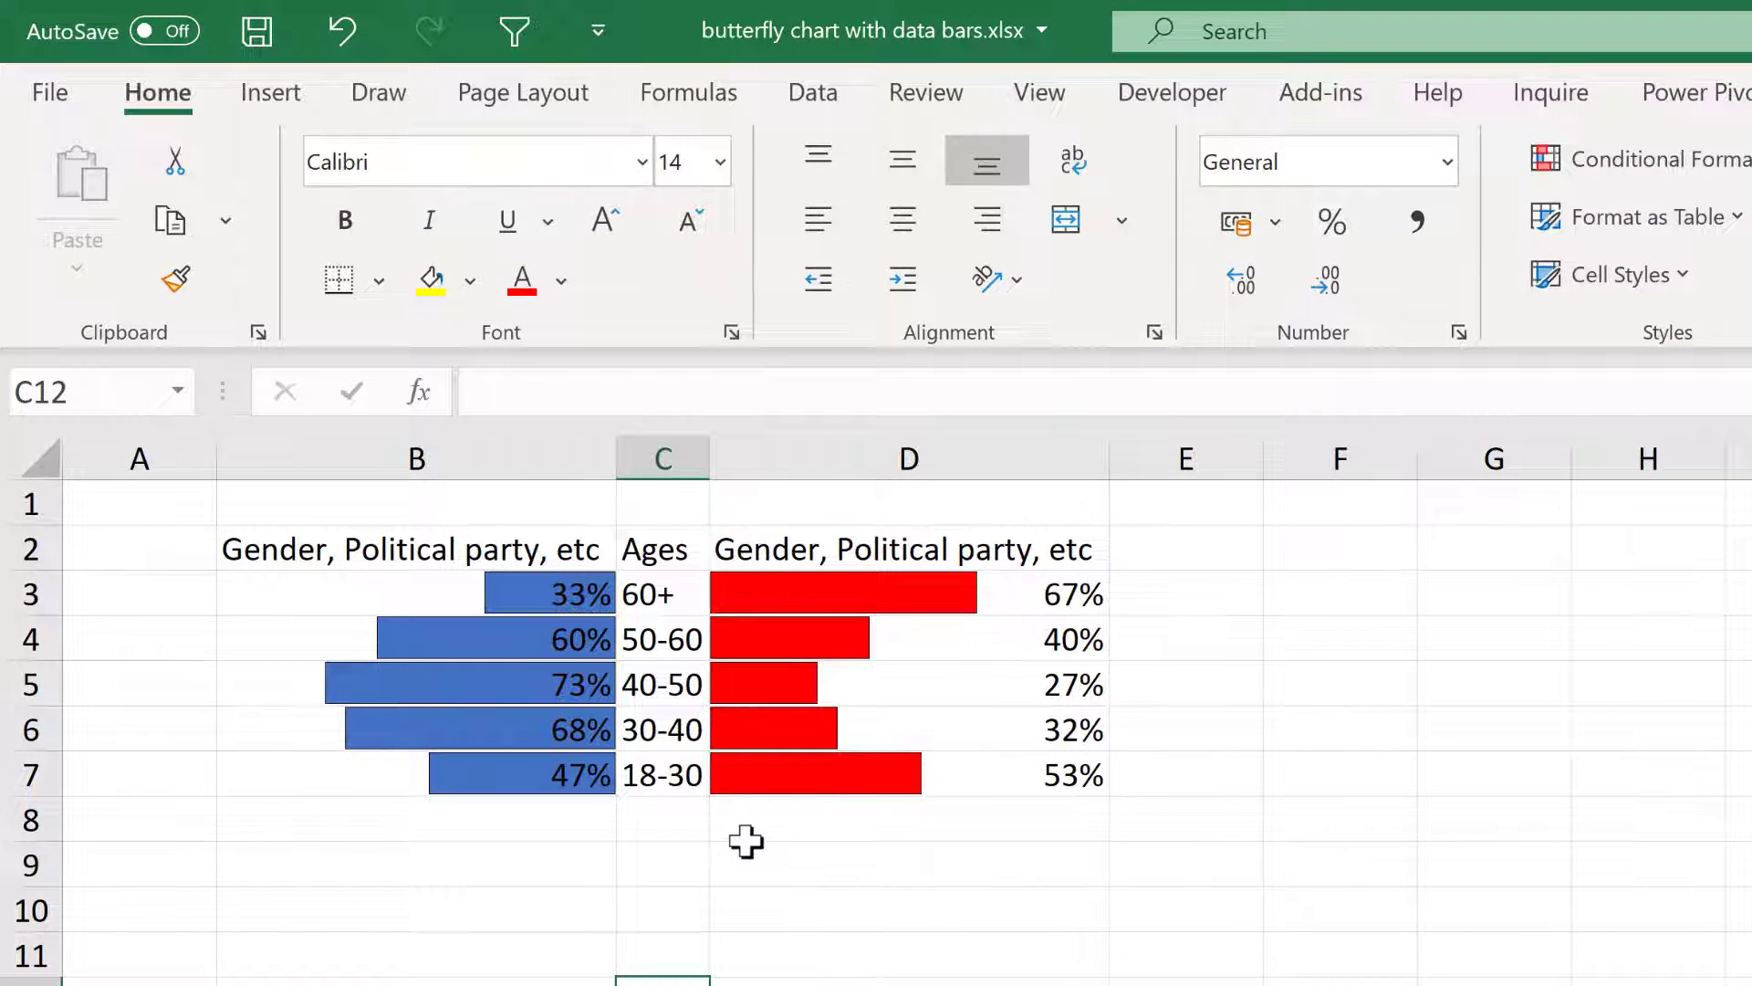
pyautogui.moveTo(1050, 591); pyautogui.dragTo(1050, 776)
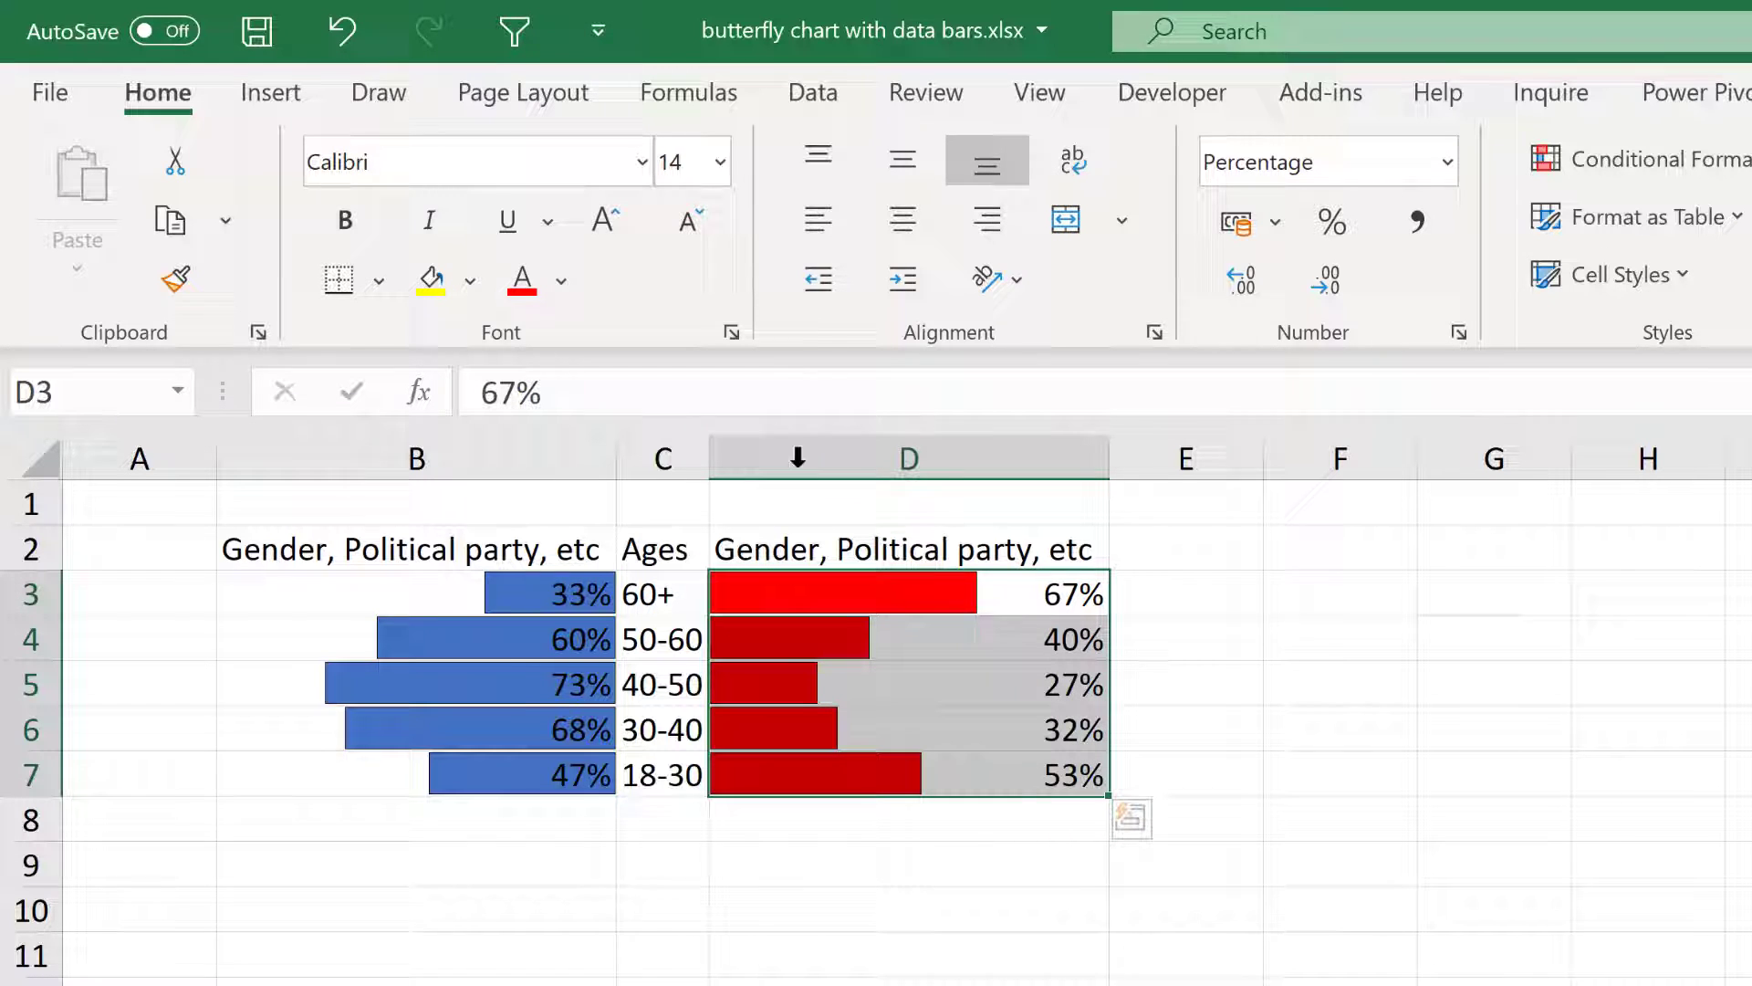
pyautogui.click(827, 212)
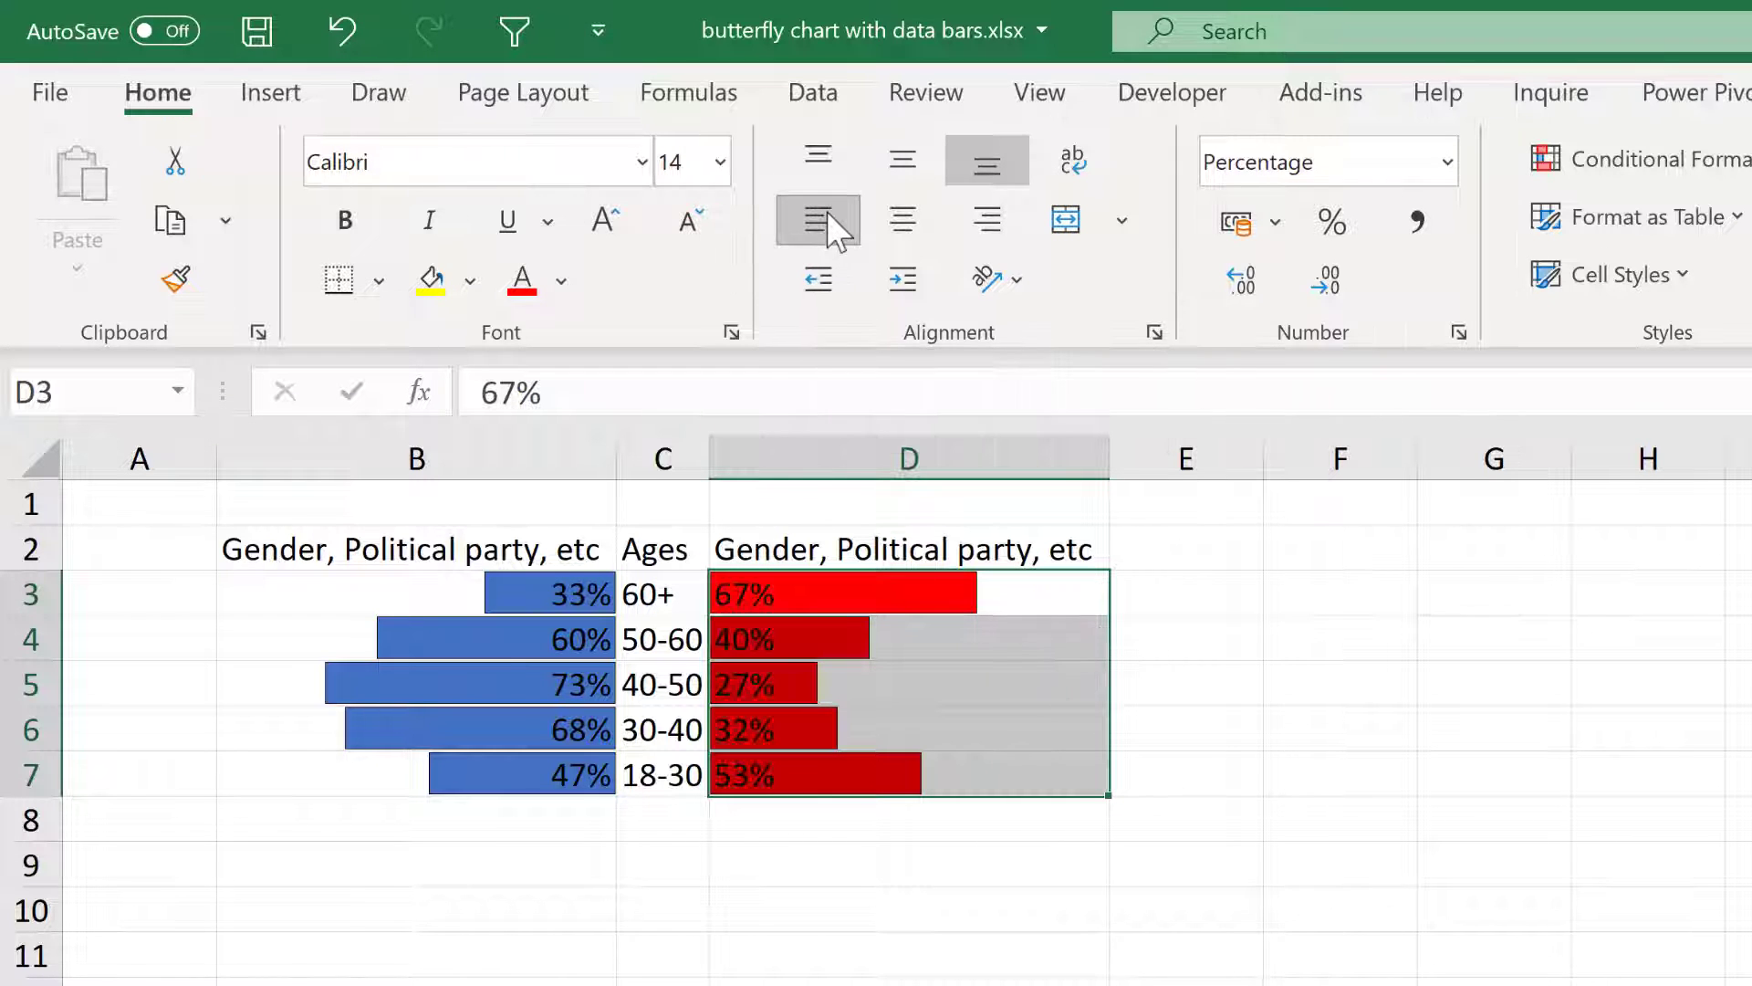
pyautogui.click(562, 283)
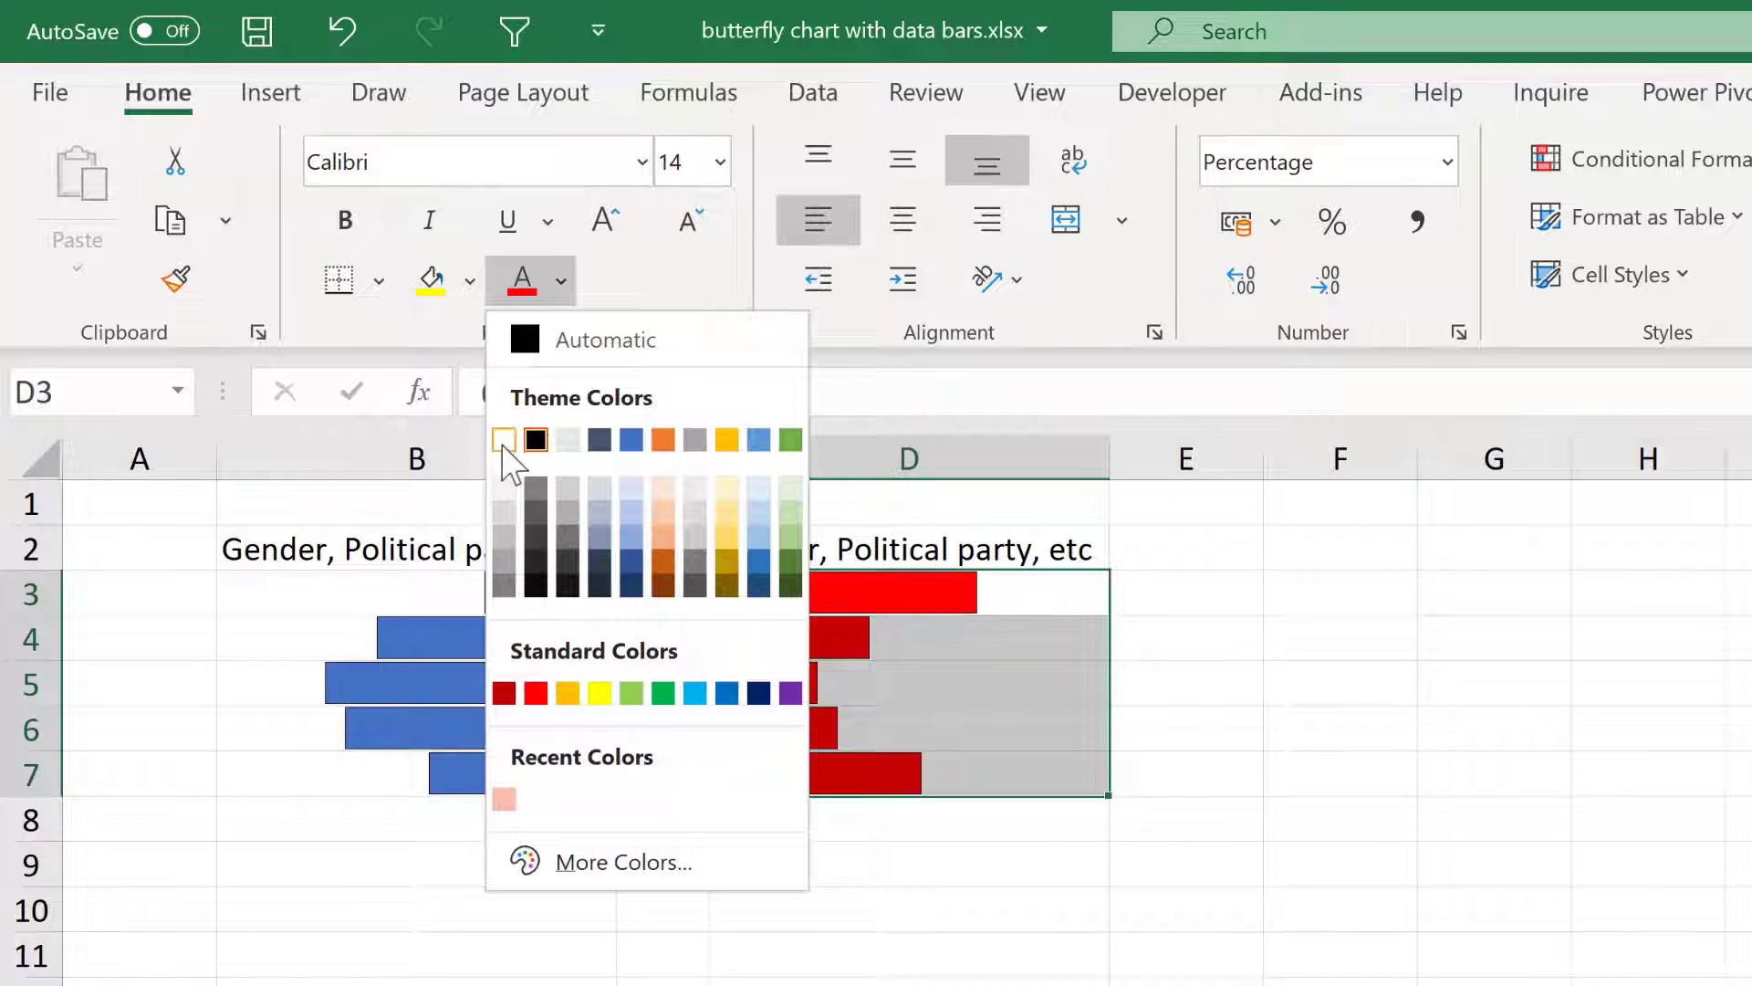
pyautogui.click(503, 442)
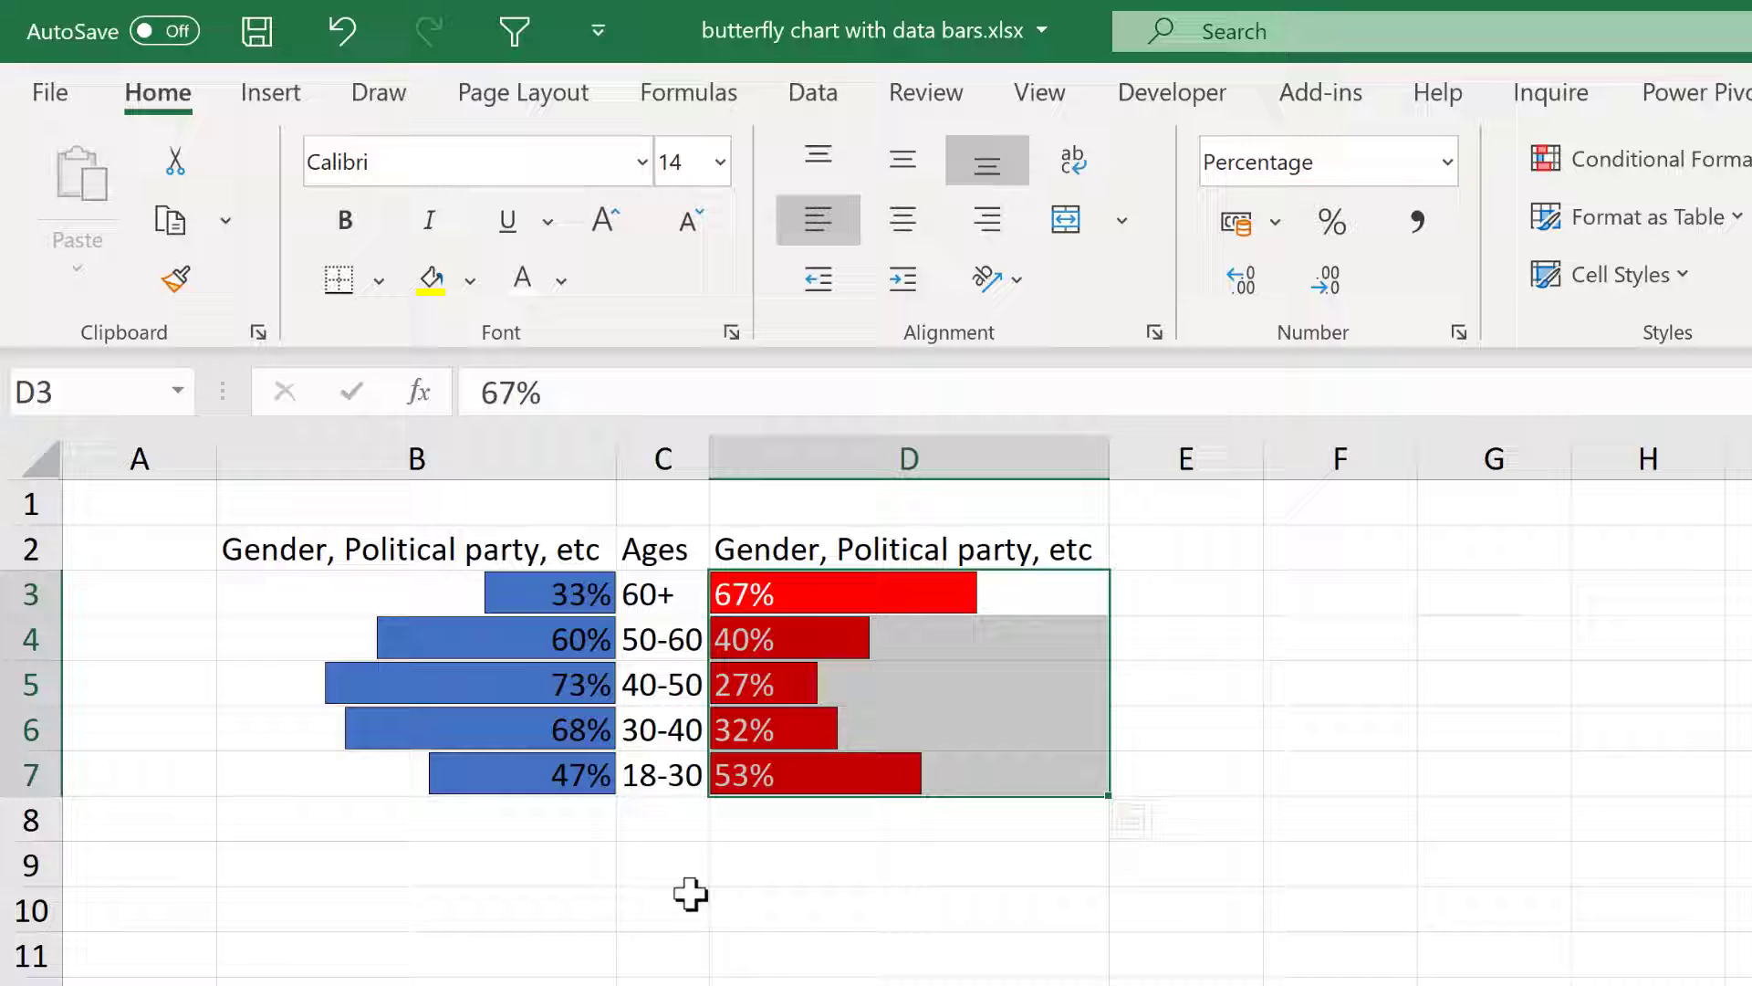
# Make the B3:B7 percentages white, bold the B2:D7 table, and centre the C2:C7 age labels
pyautogui.moveTo(560, 594); pyautogui.dragTo(552, 765)
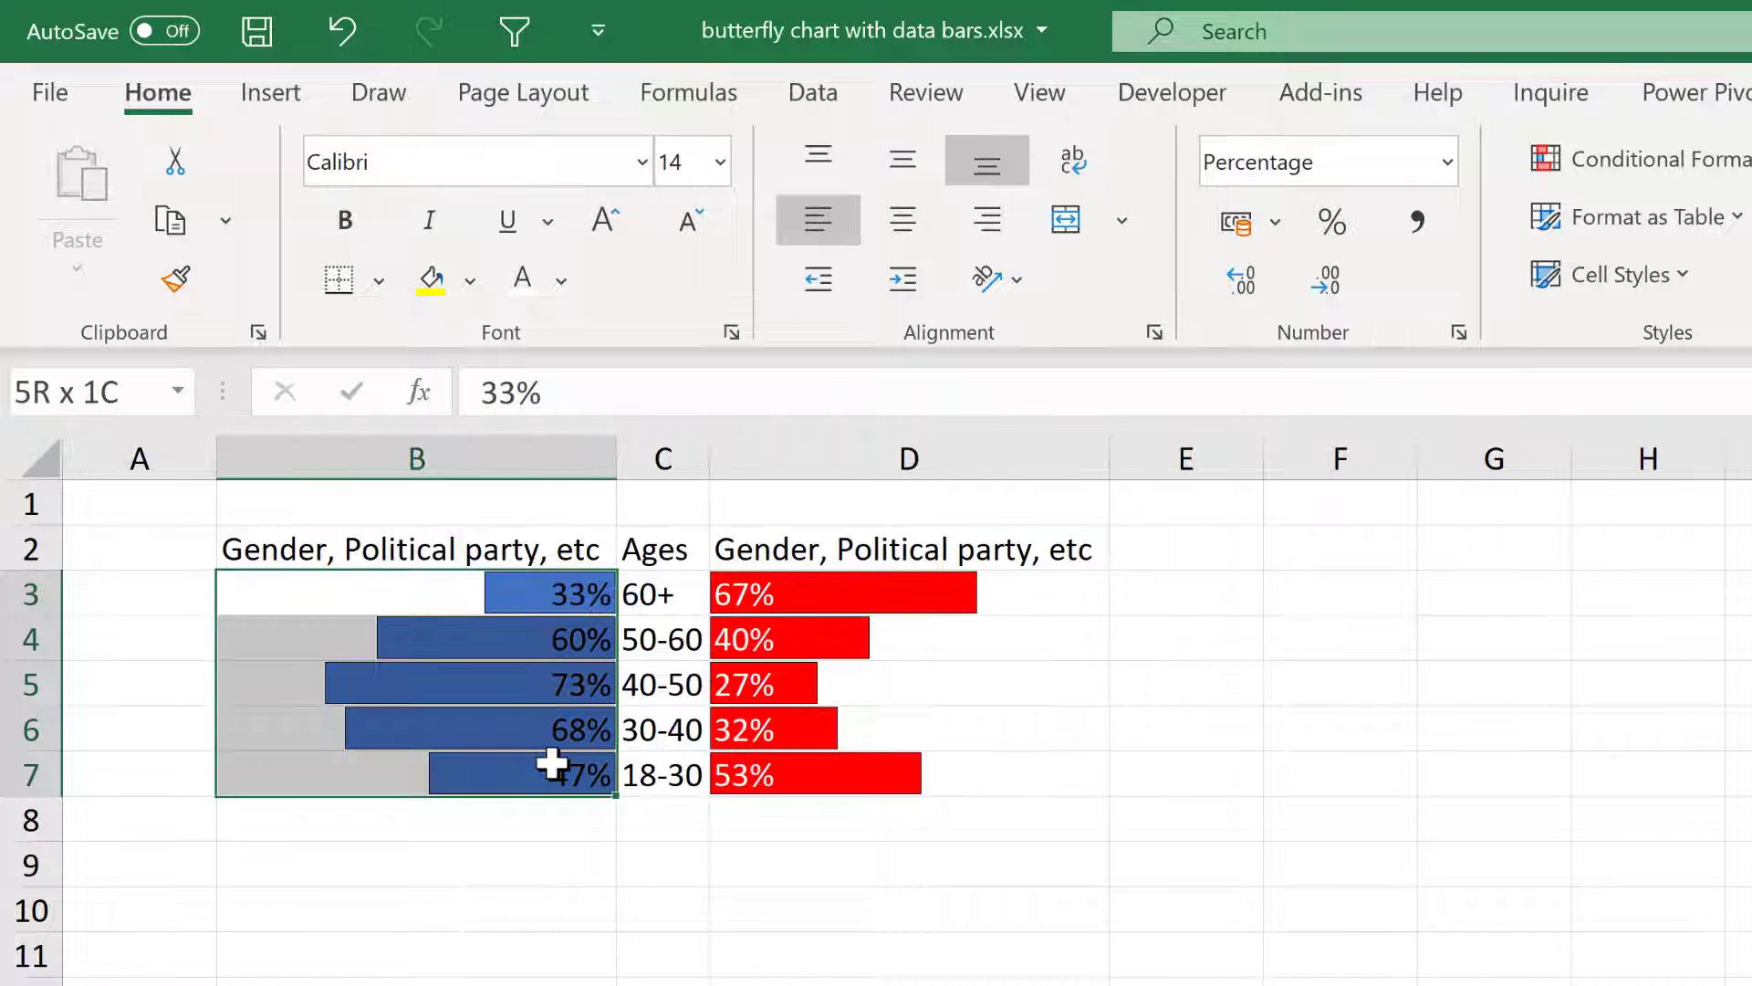
pyautogui.click(520, 281)
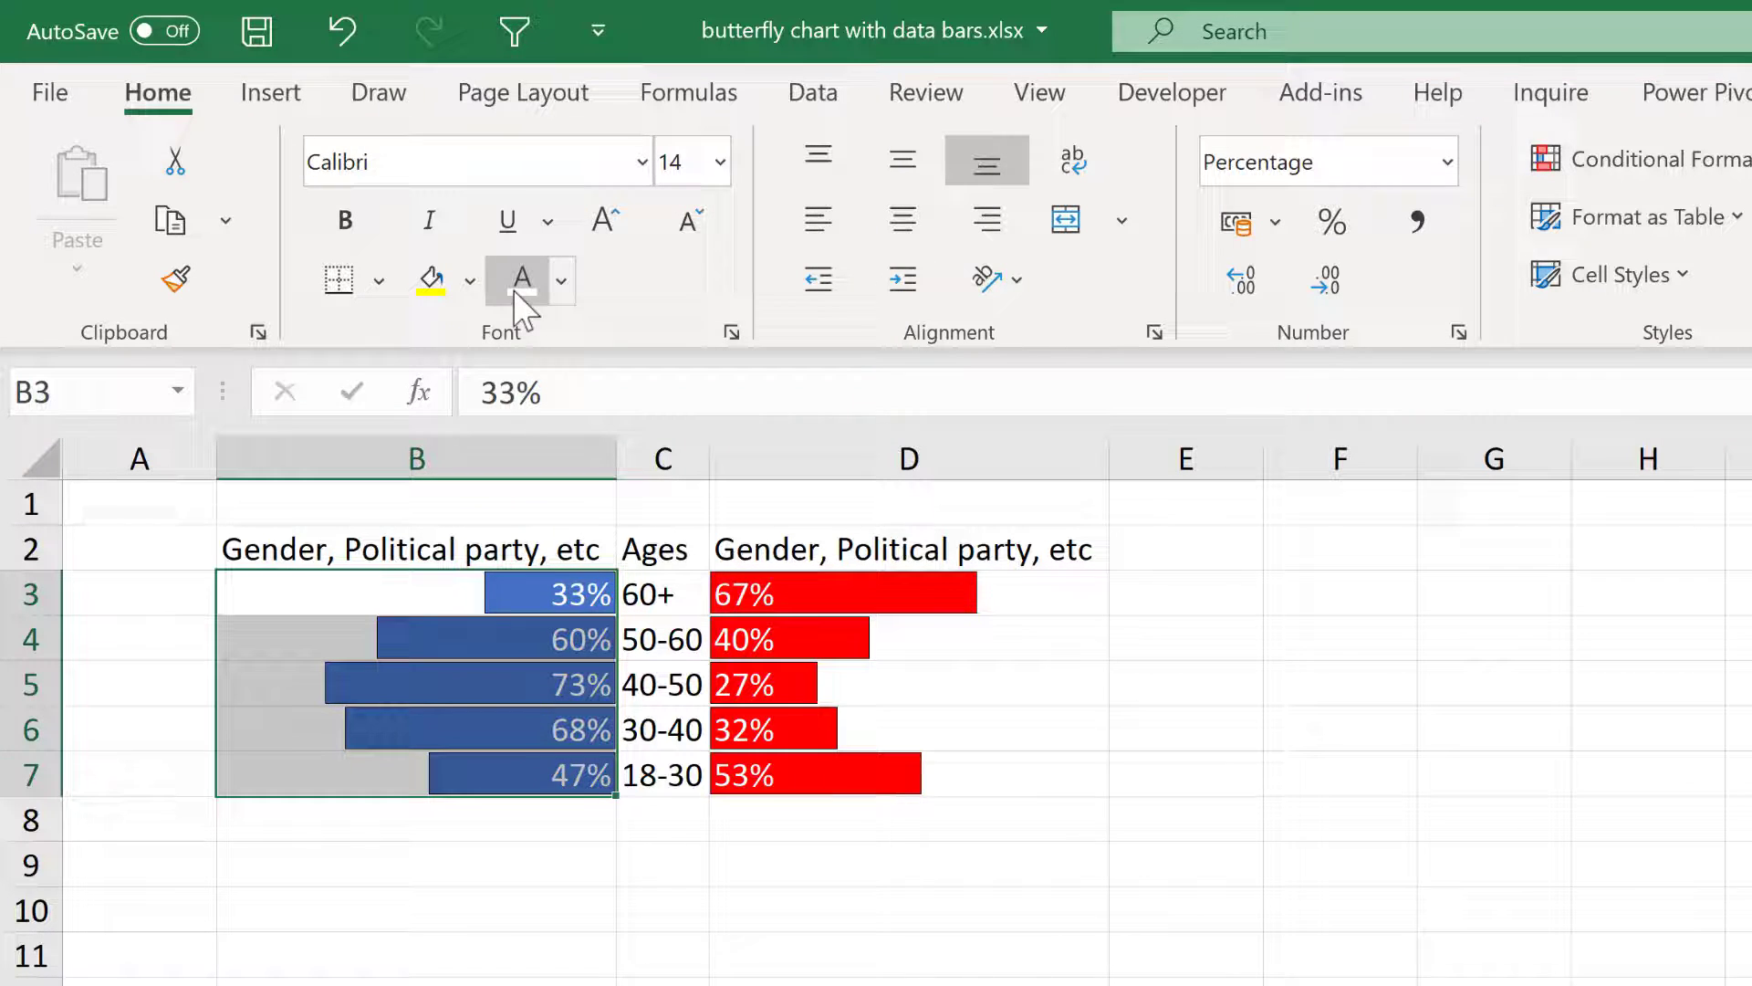
pyautogui.click(594, 899)
pyautogui.click(535, 555)
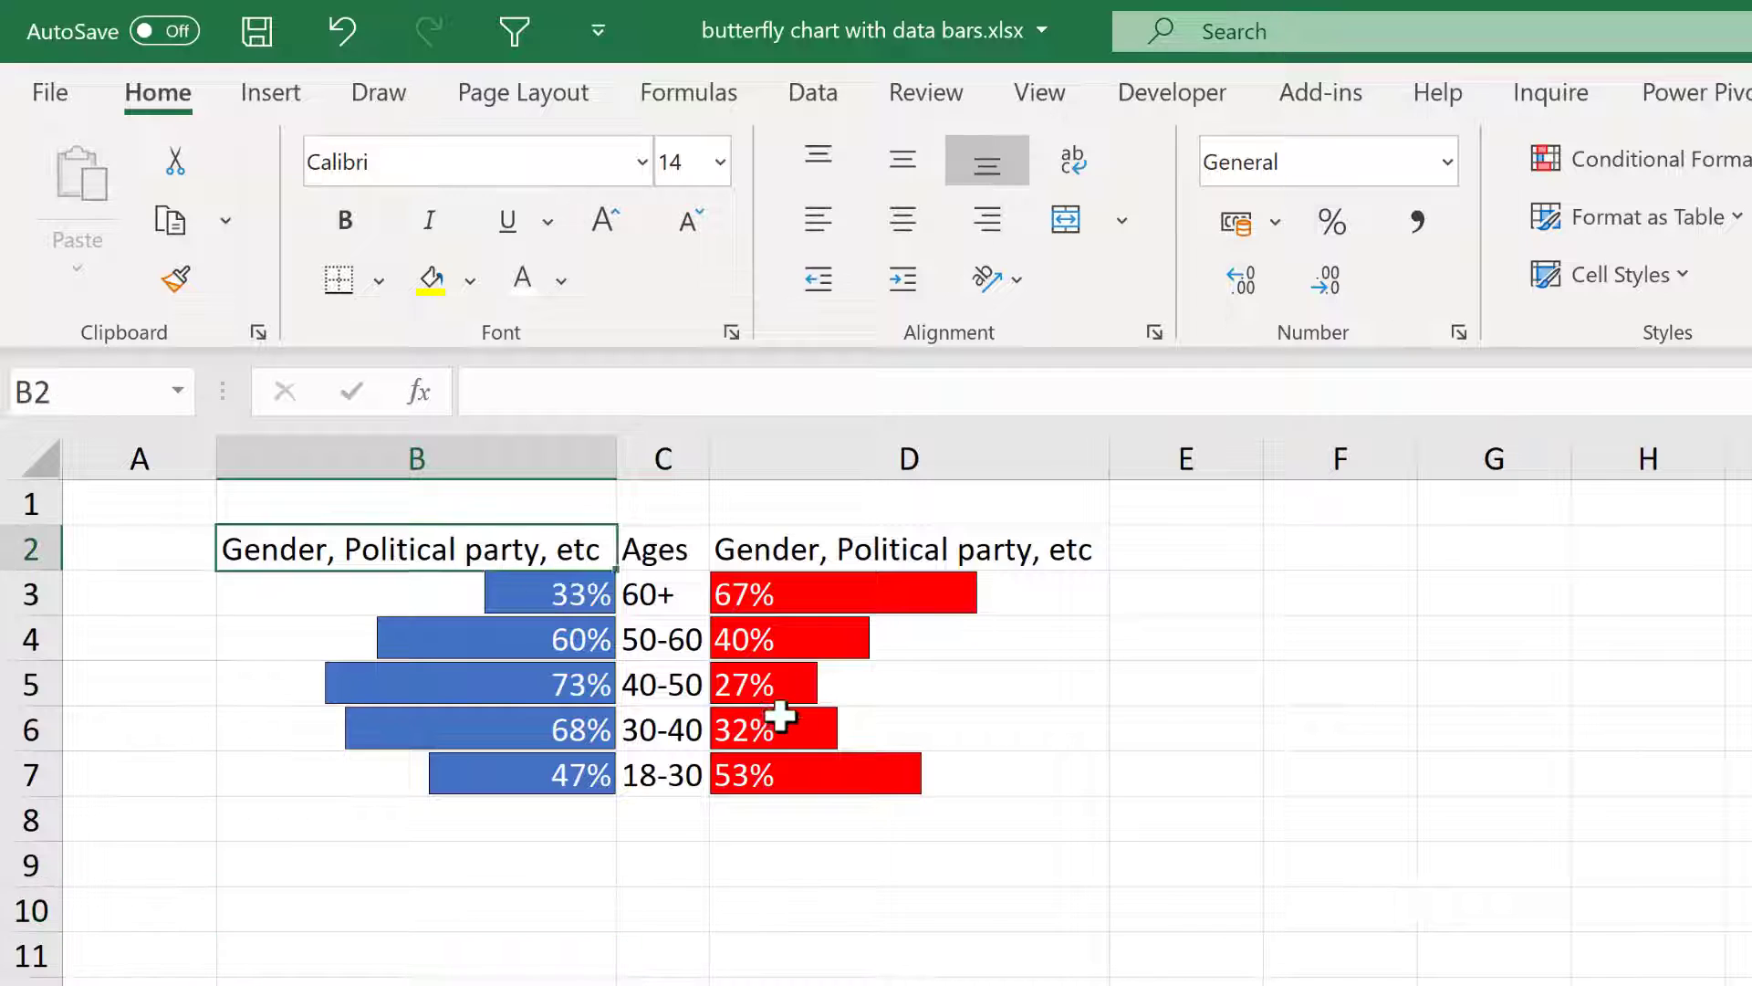
pyautogui.keyDown('shift'); pyautogui.click(782, 771); pyautogui.keyUp('shift')
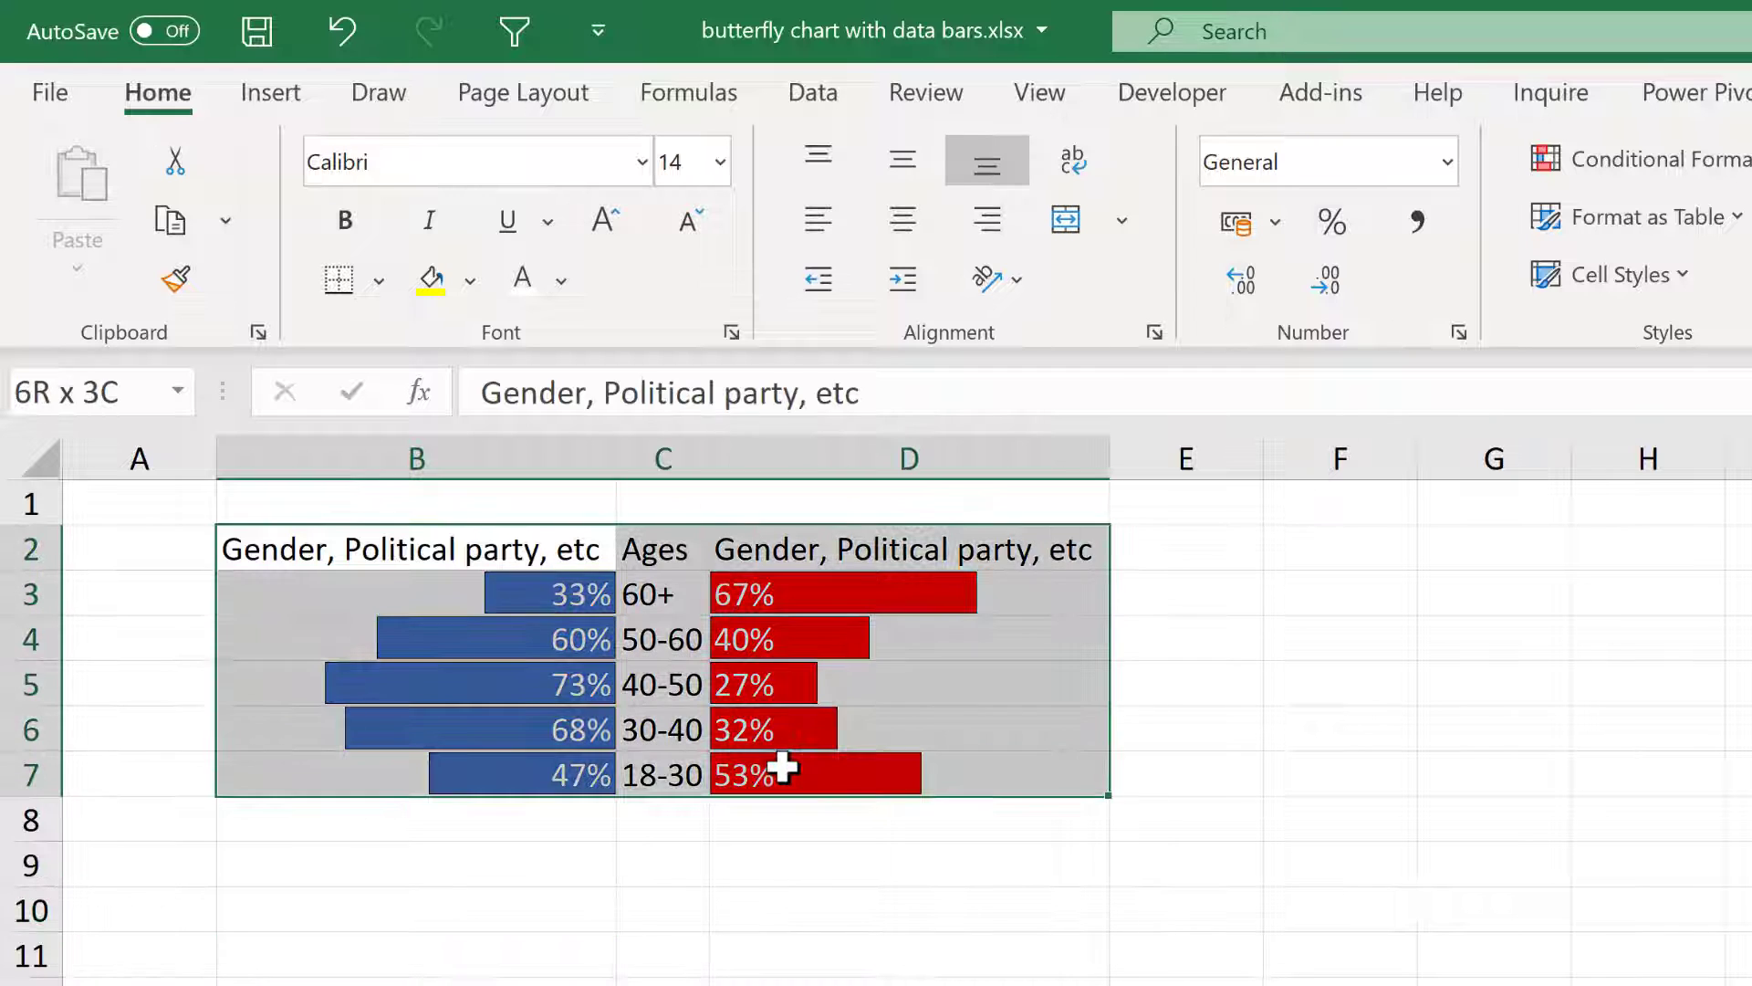
pyautogui.click(347, 222)
pyautogui.moveTo(659, 549); pyautogui.dragTo(646, 776)
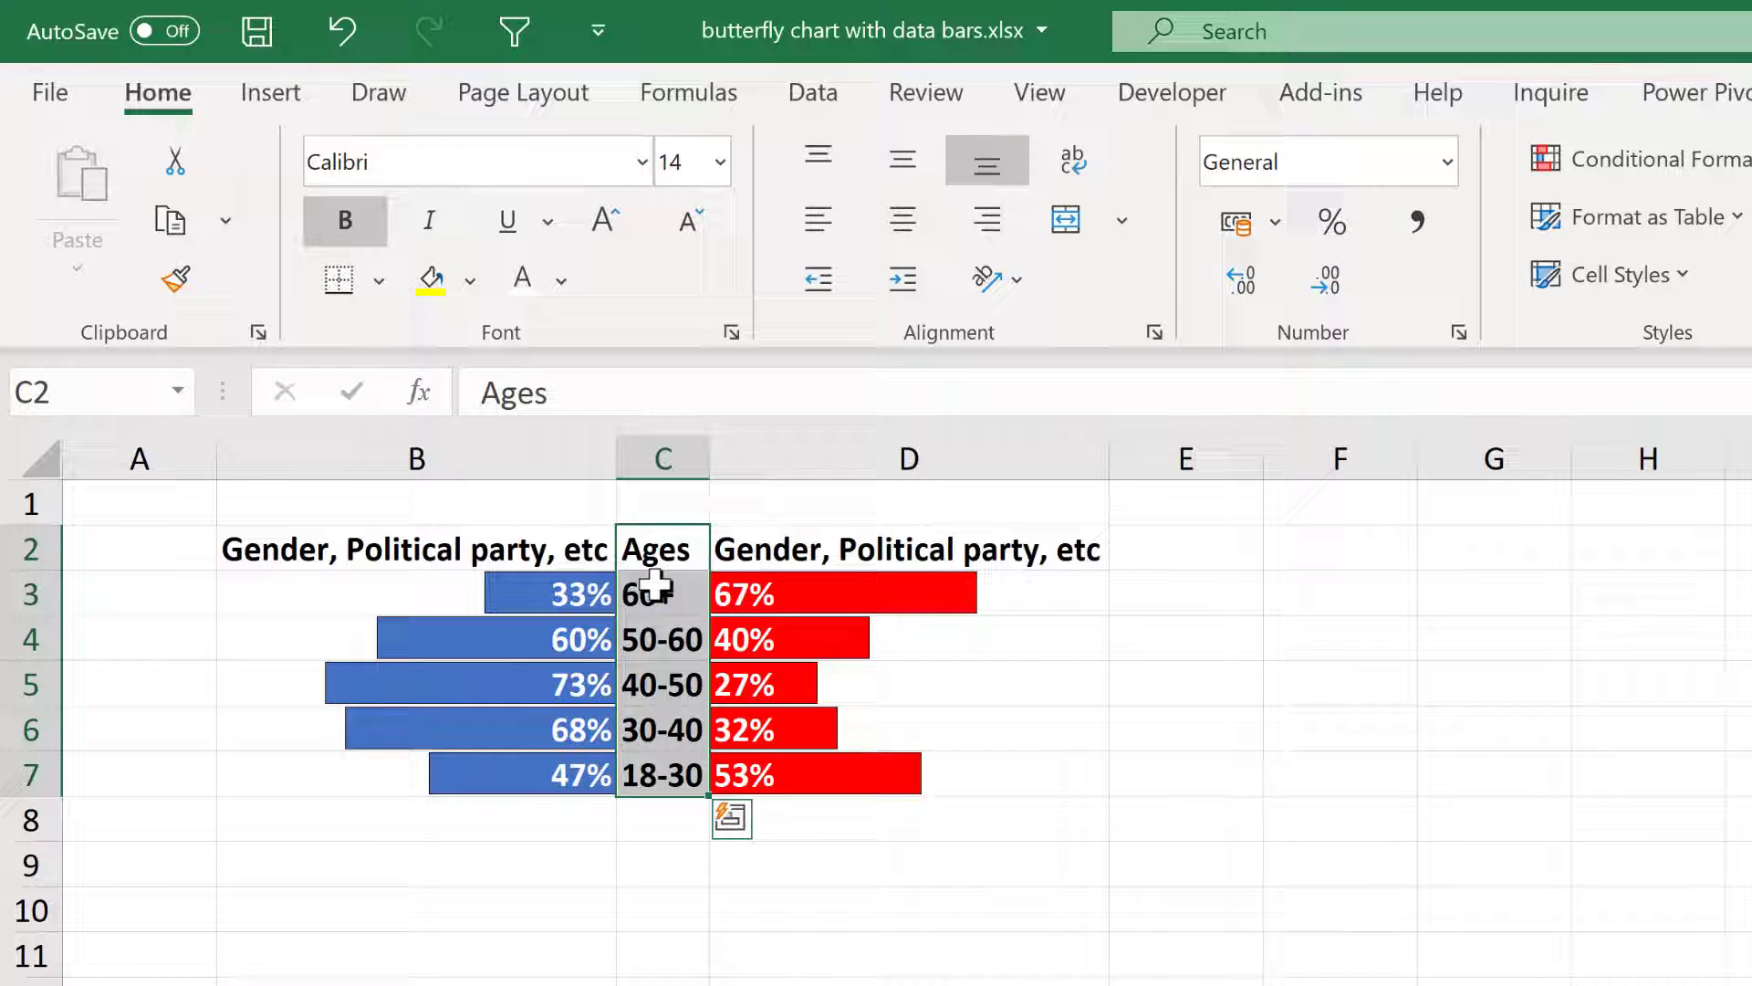
pyautogui.click(909, 223)
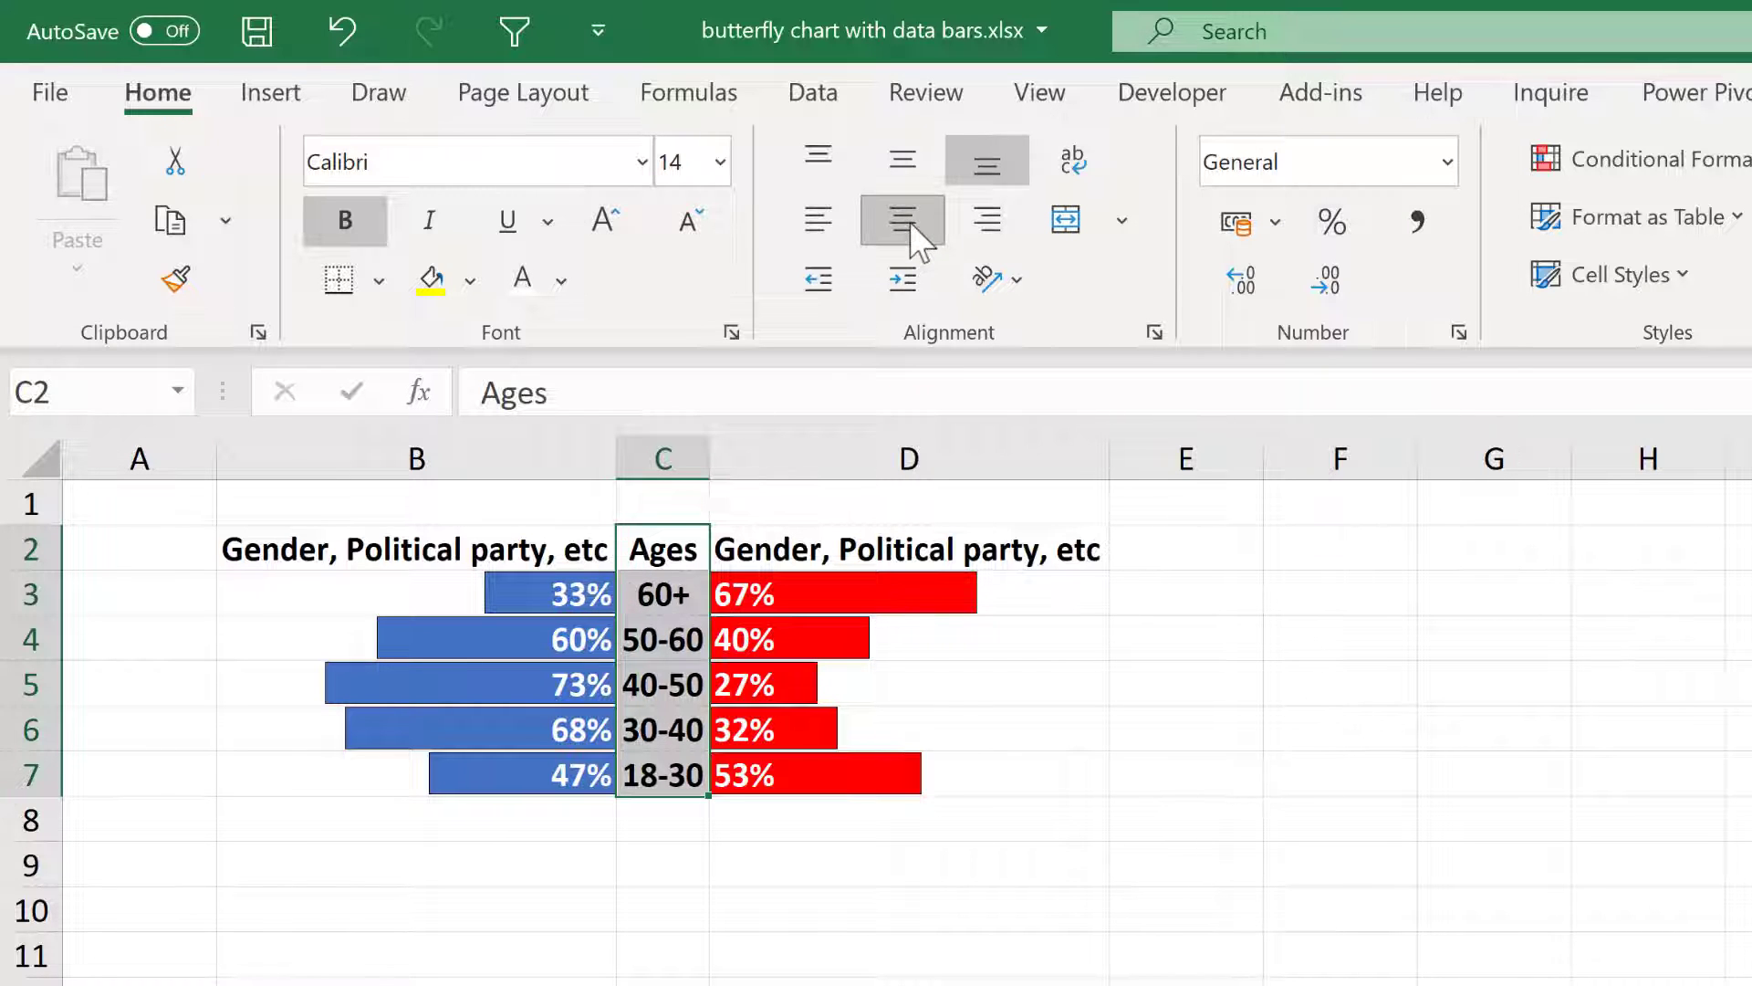
# Select columns B and D together, widen both to 22.29, and check their widths
pyautogui.click(661, 863)
pyautogui.click(491, 443)
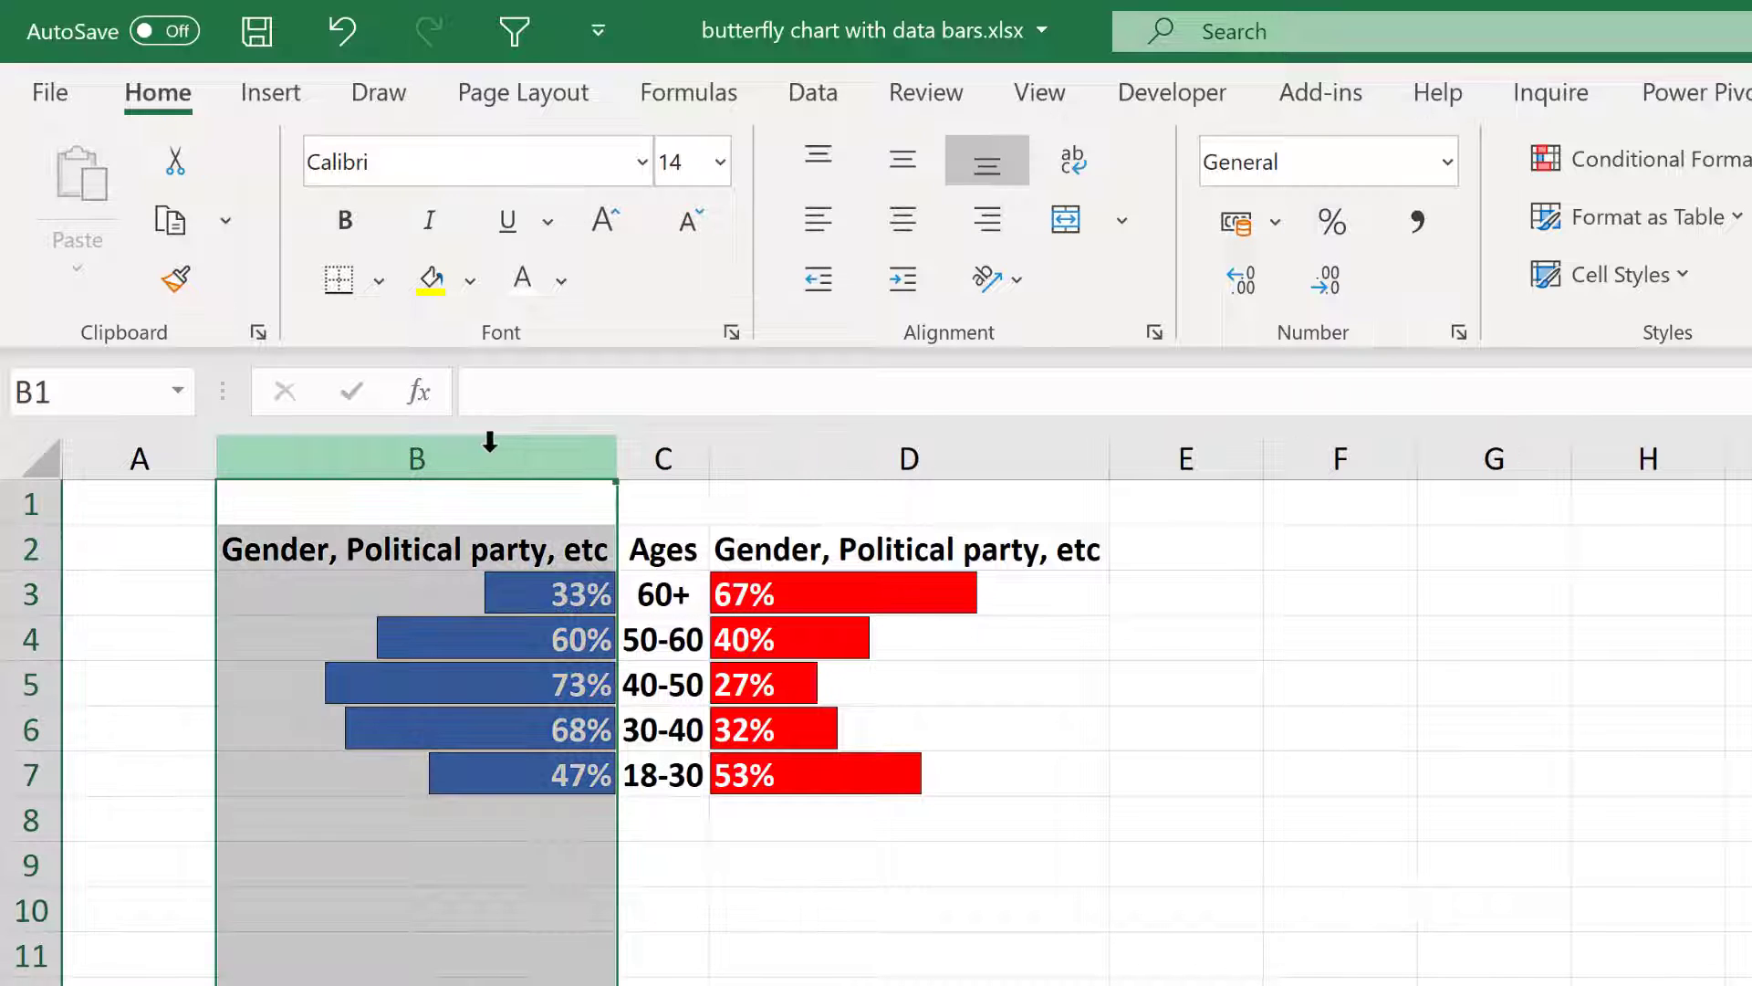
pyautogui.press('ctrl')
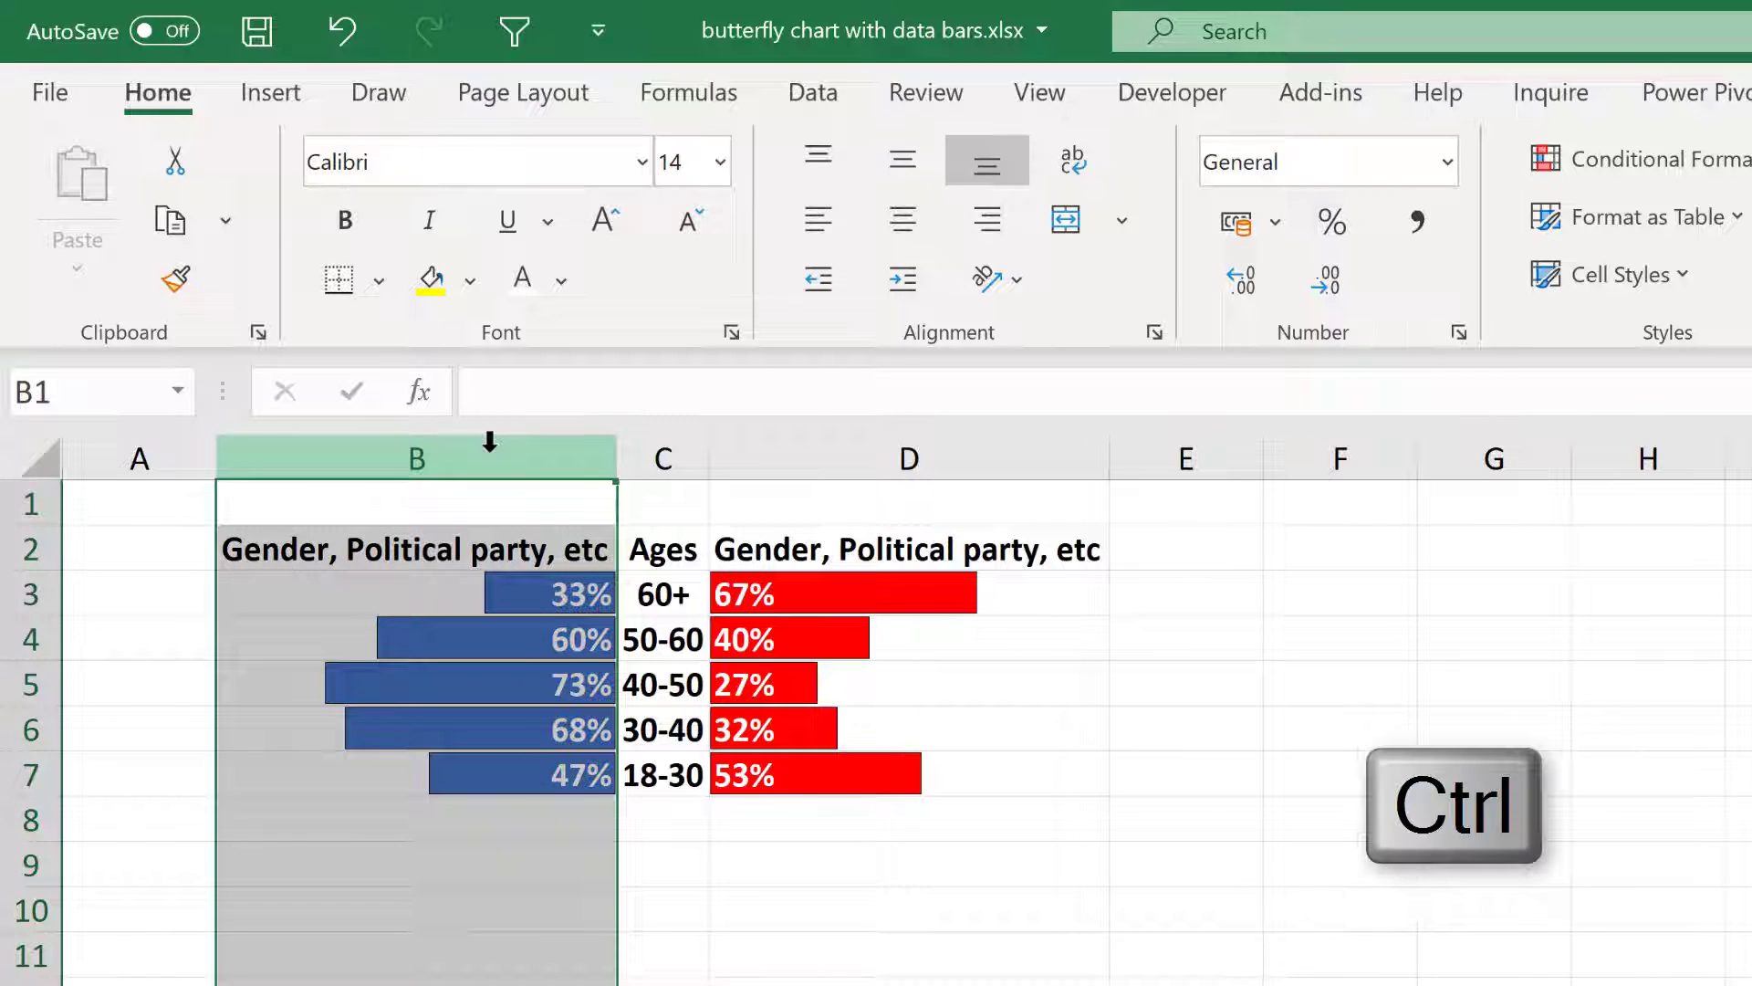
pyautogui.keyDown('ctrl'); pyautogui.click(955, 452); pyautogui.keyUp('ctrl')
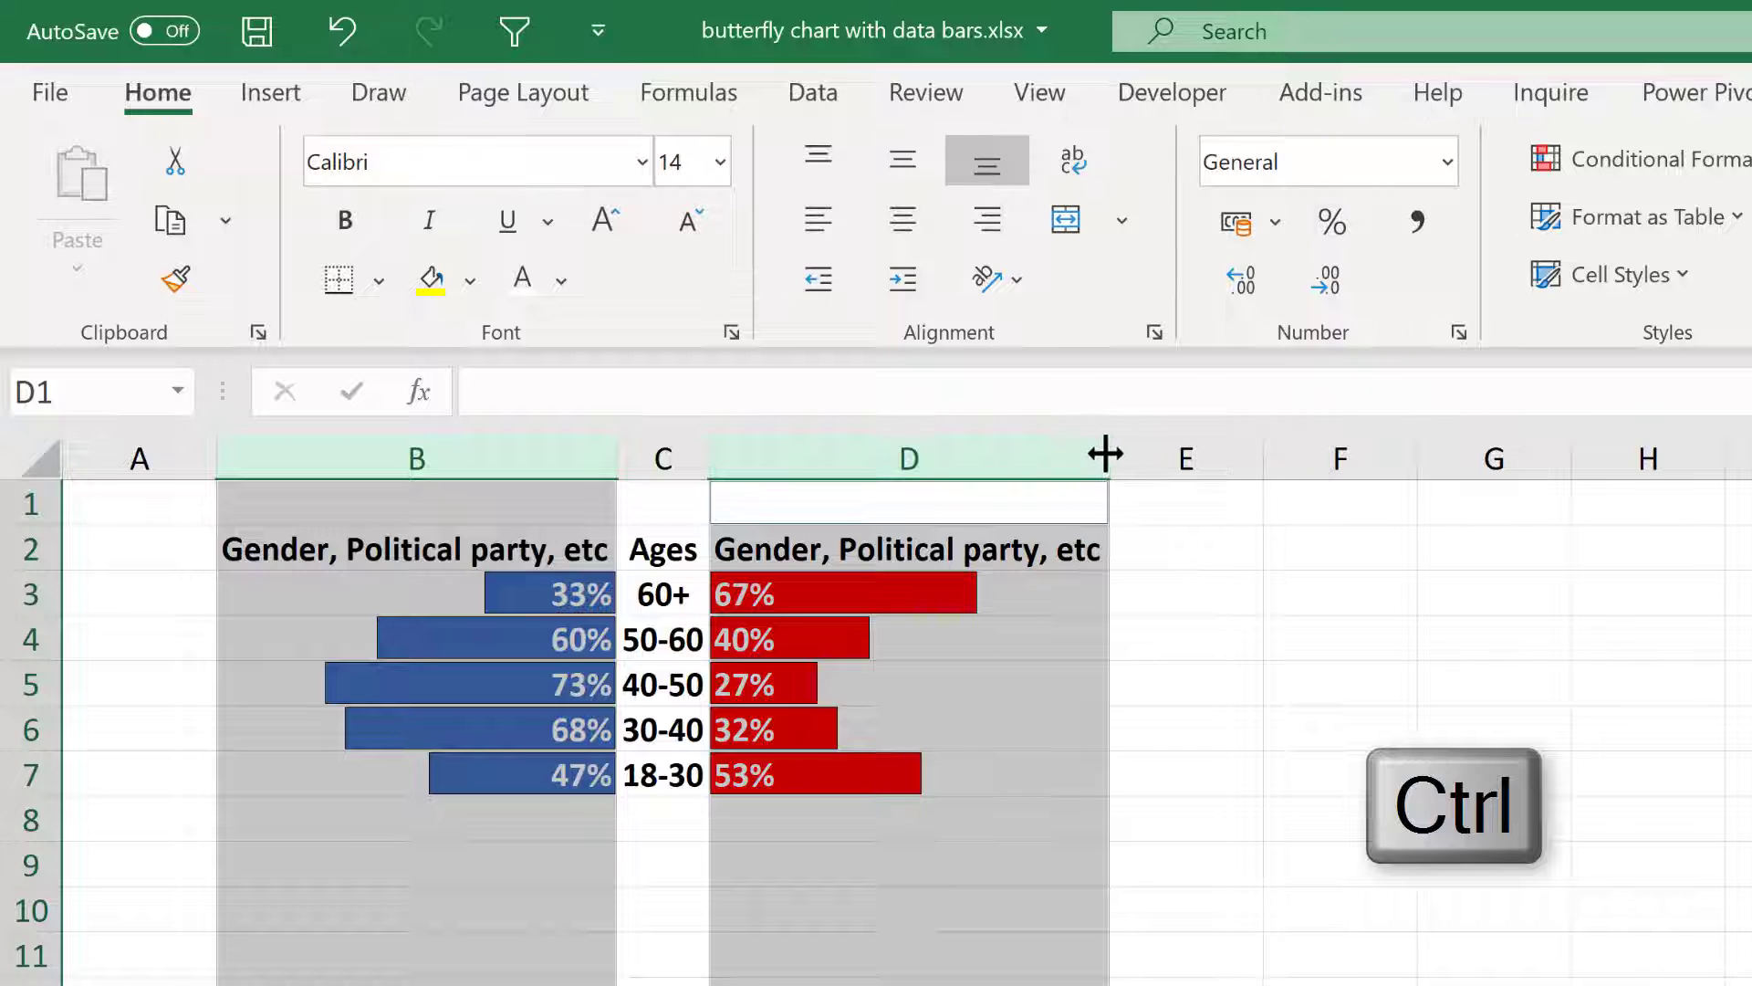
pyautogui.moveTo(1110, 451); pyautogui.dragTo(1117, 444)
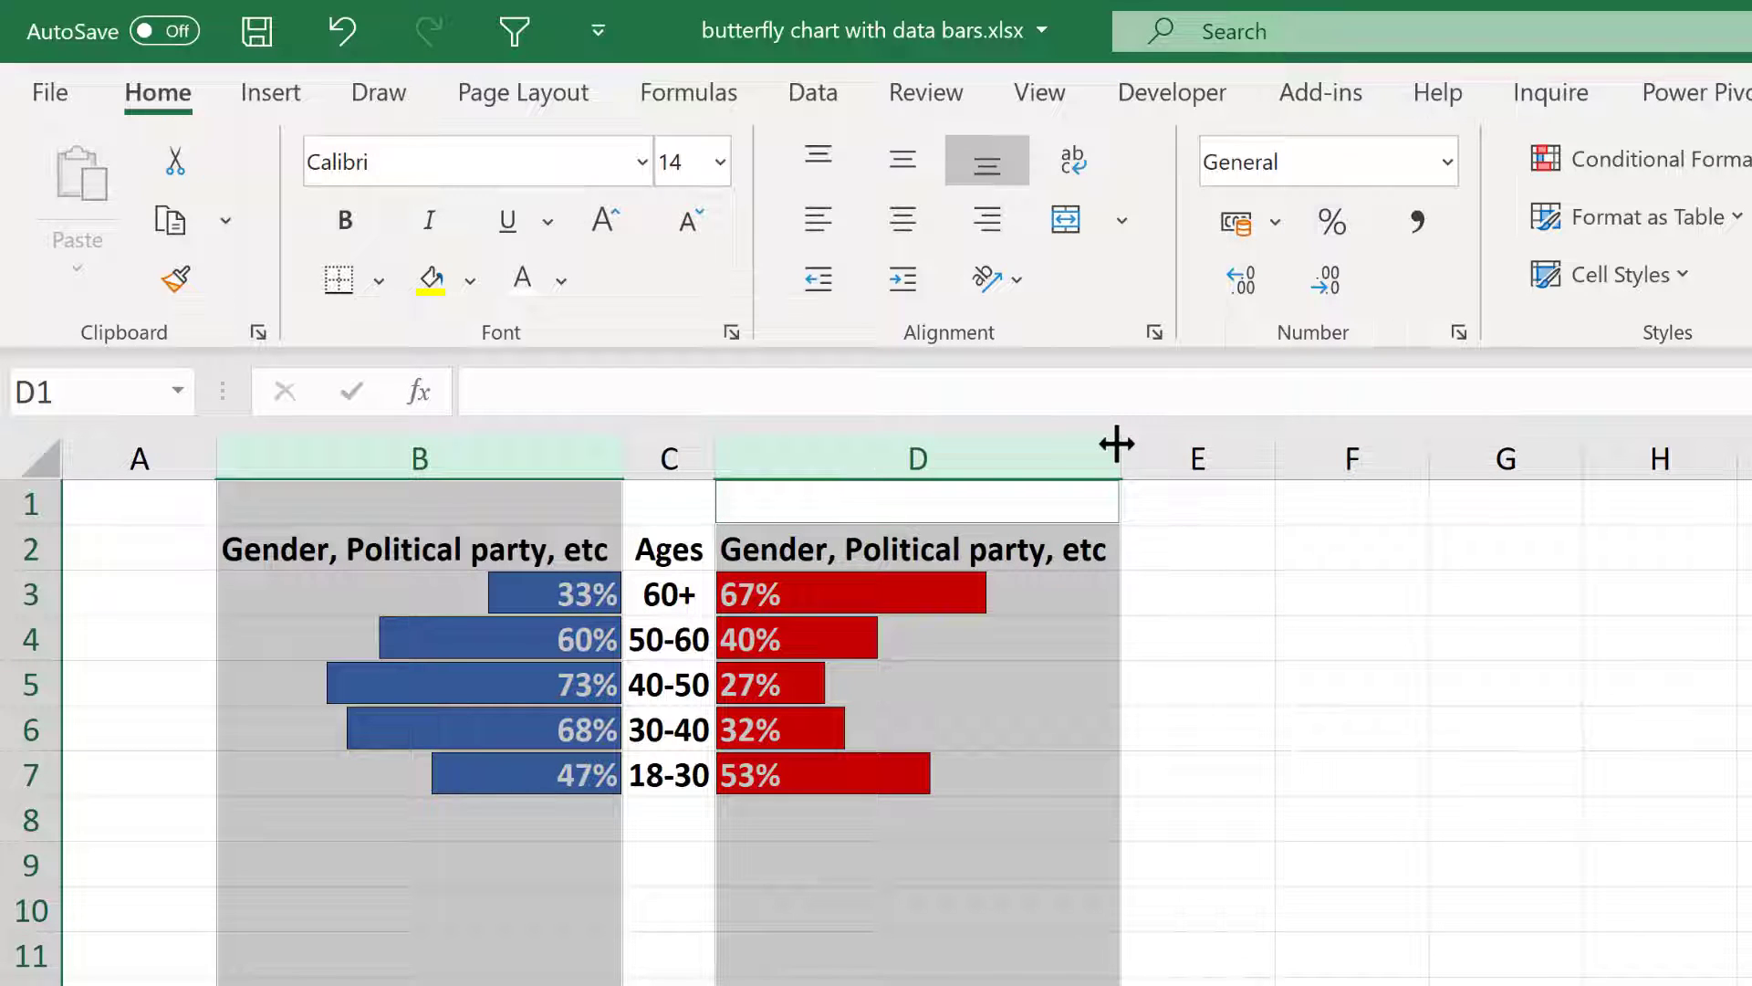
pyautogui.click(666, 829)
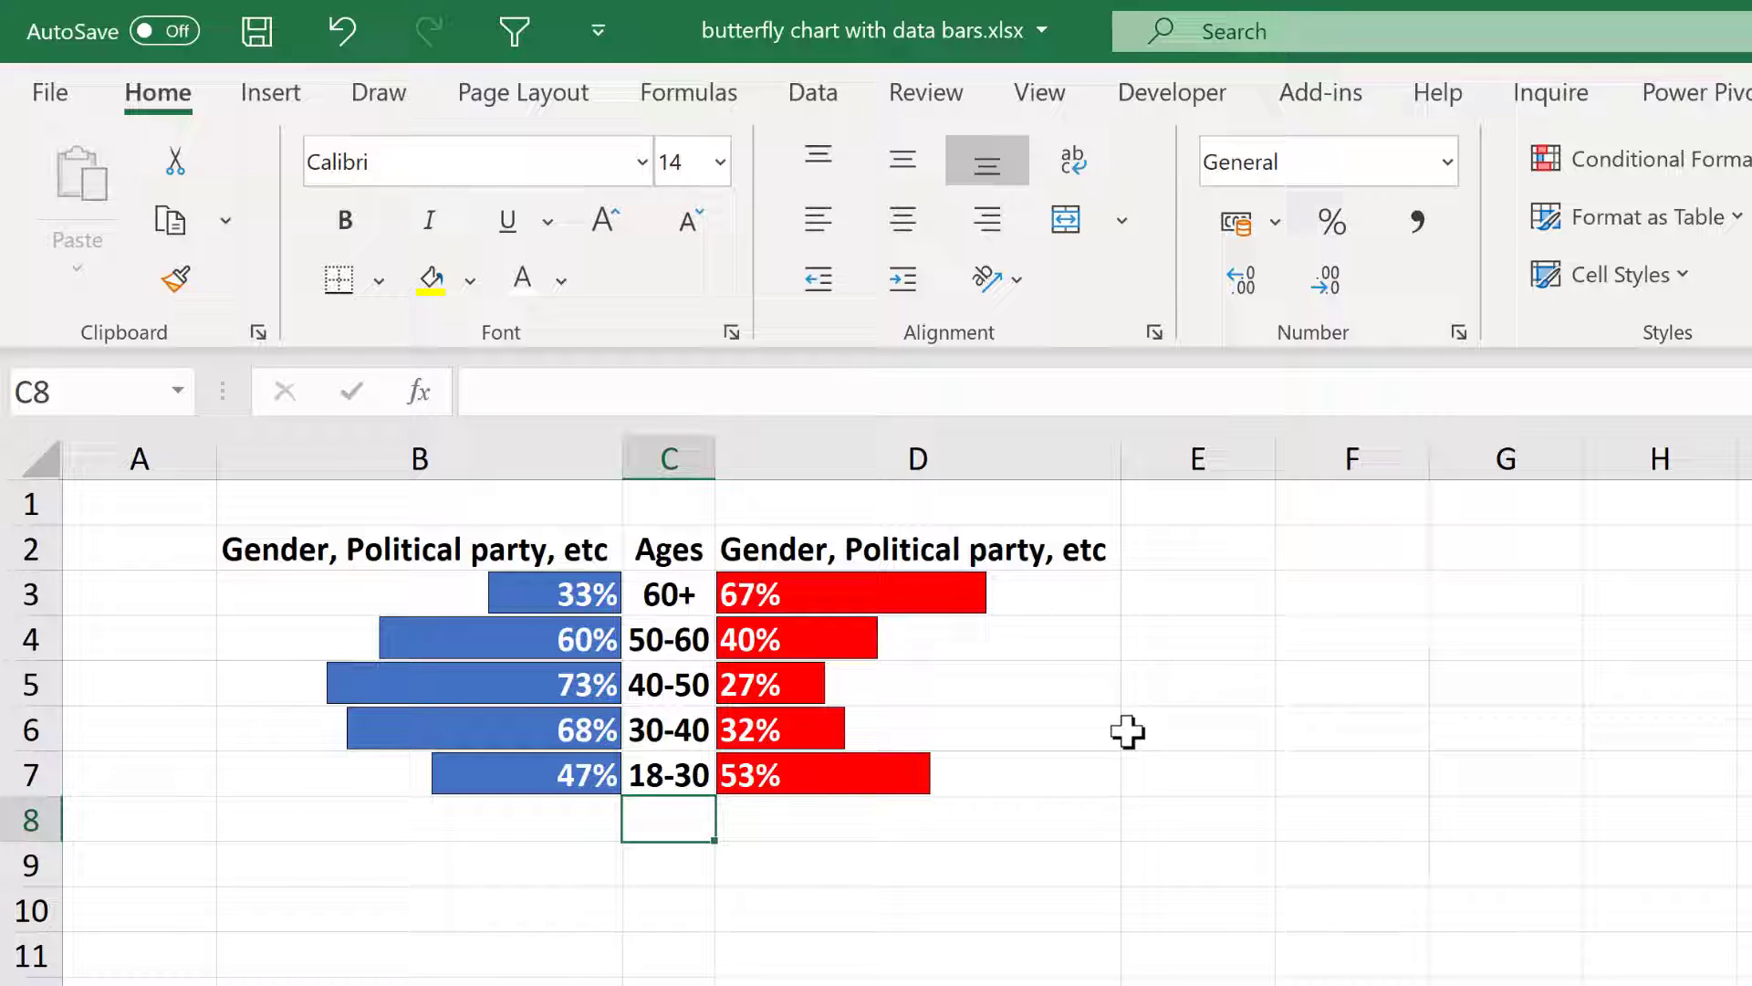
pyautogui.click(489, 443)
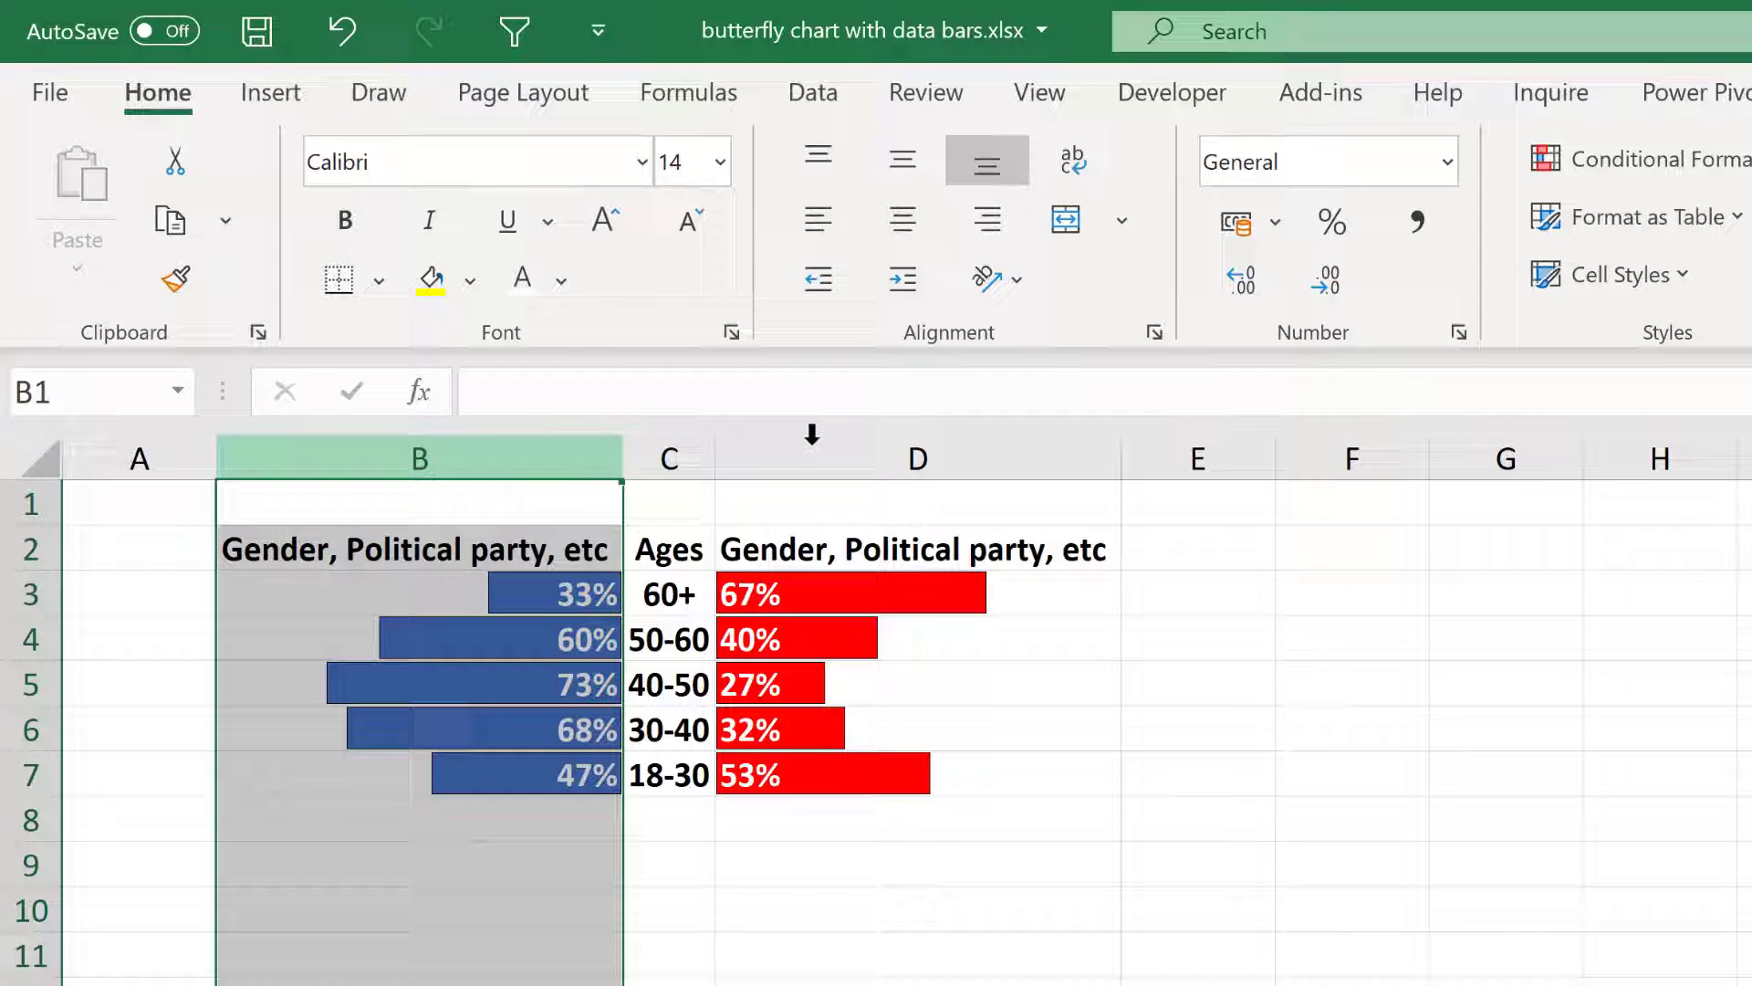
pyautogui.click(812, 433)
pyautogui.click(659, 849)
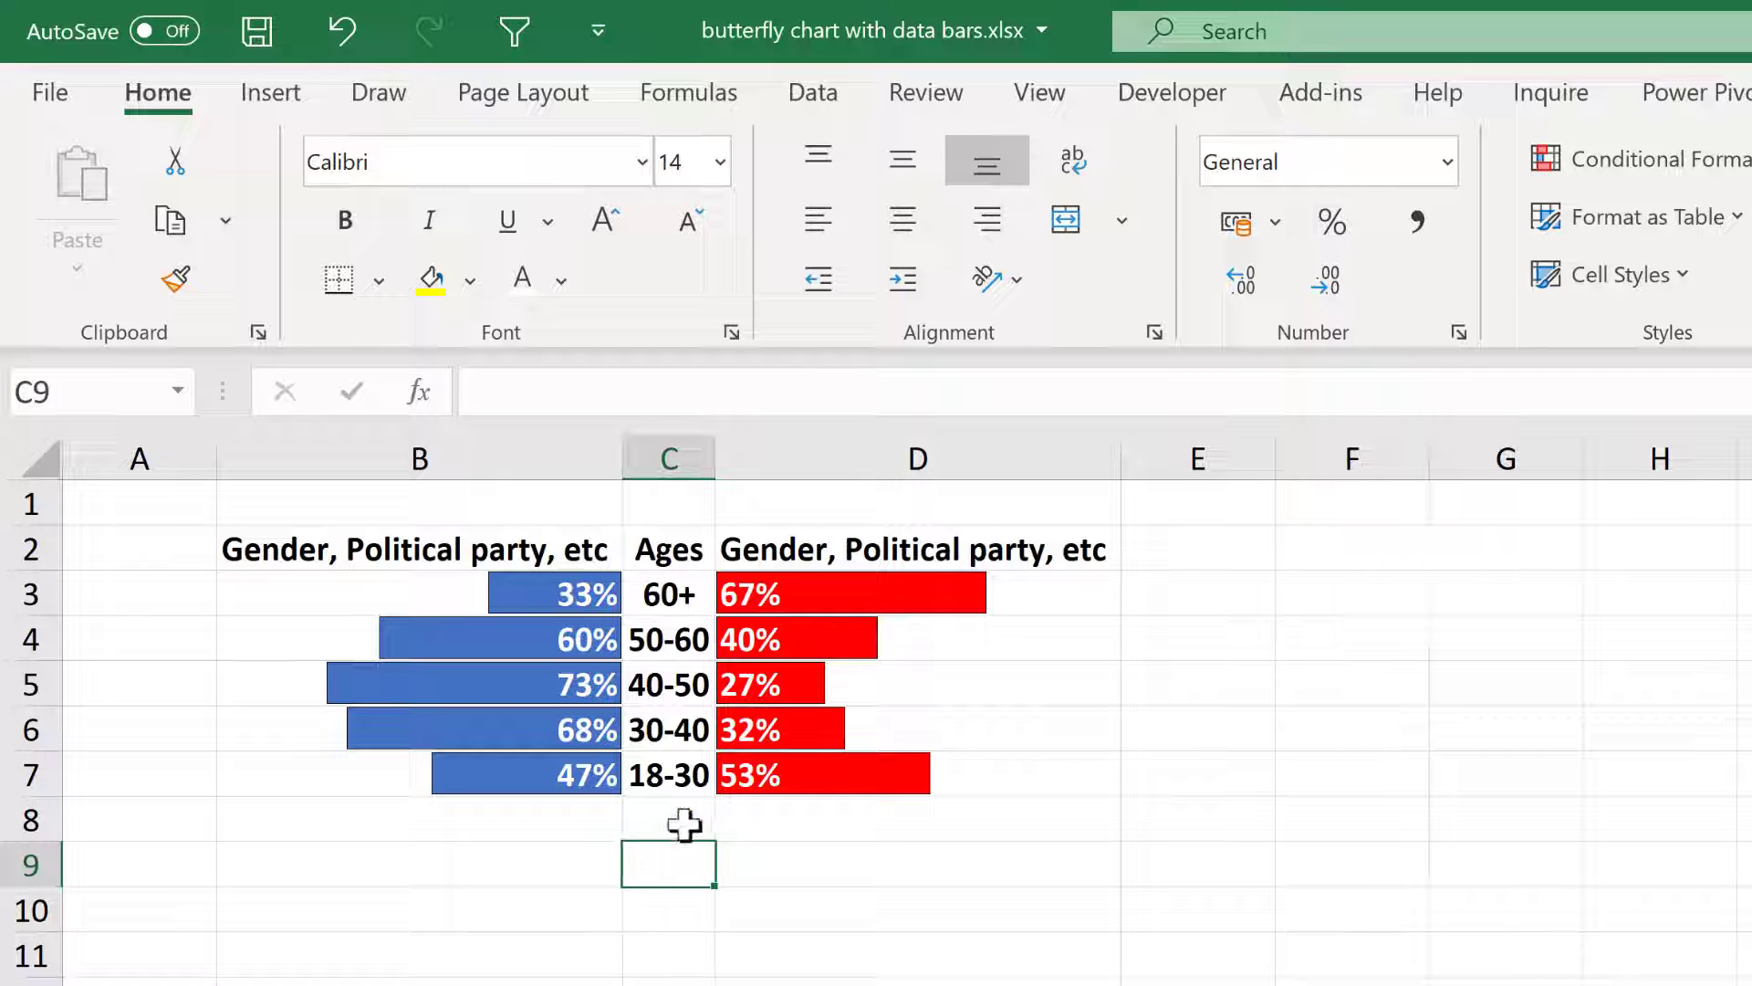
# Fill the B2:D7 table with a white background
pyautogui.moveTo(539, 552); pyautogui.dragTo(892, 768)
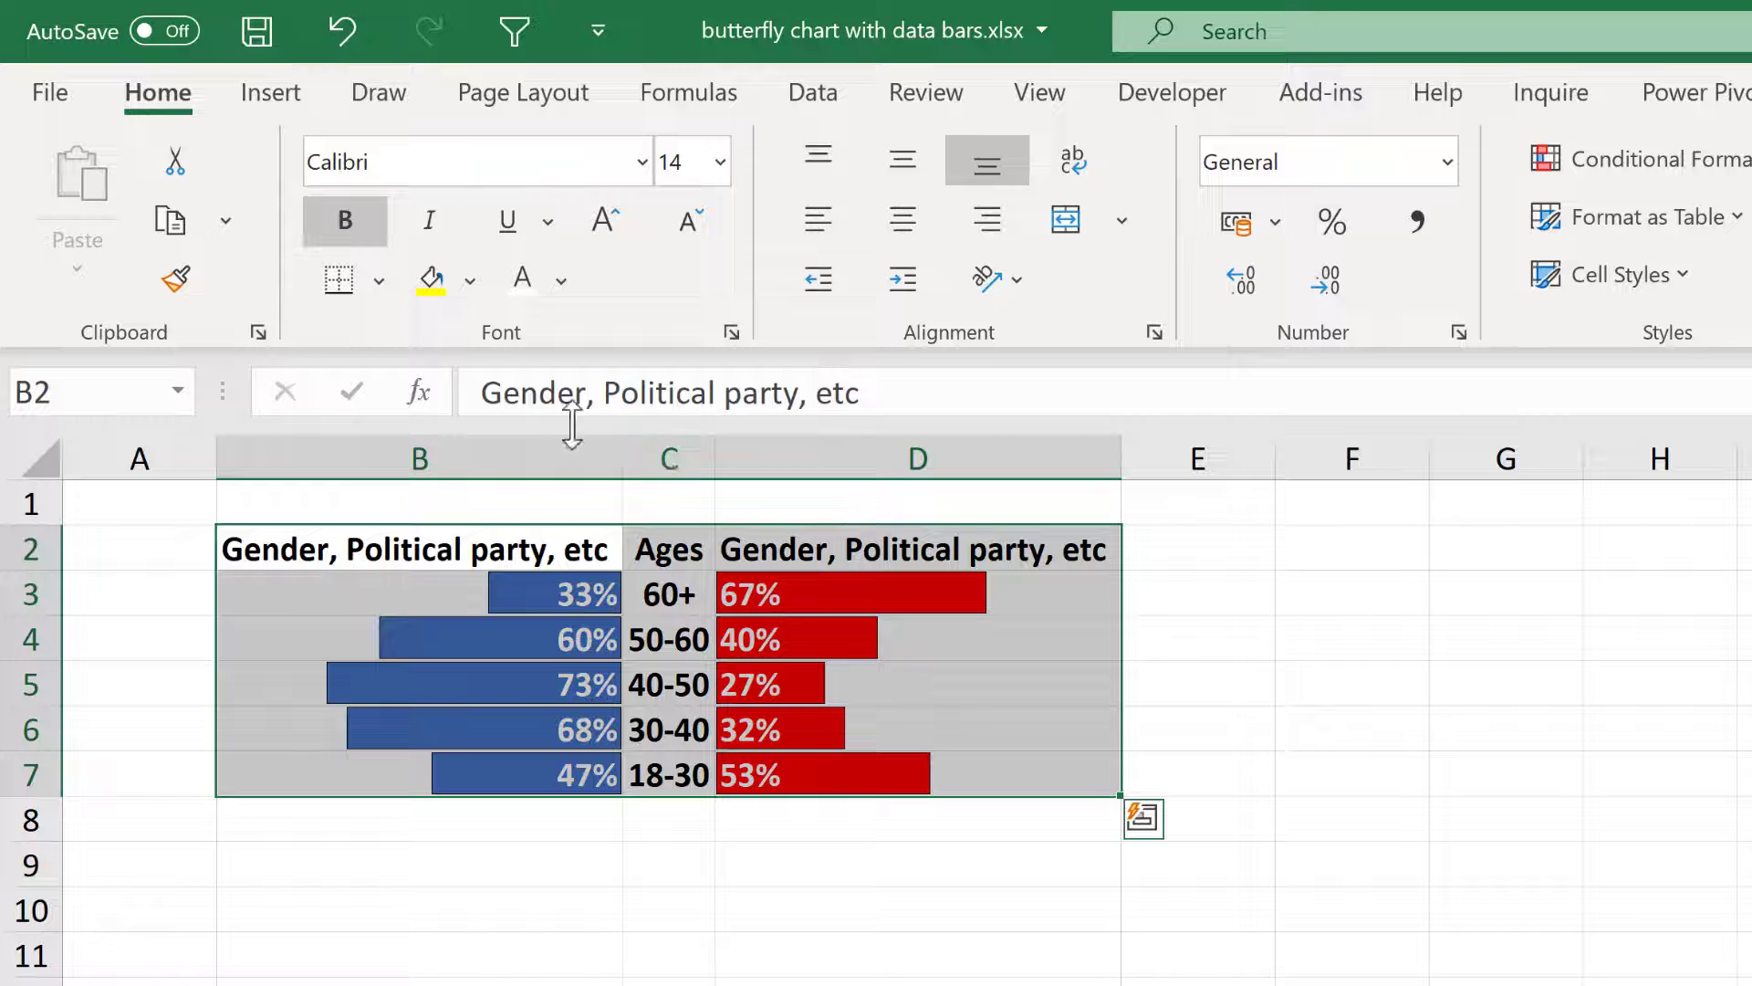
pyautogui.click(473, 285)
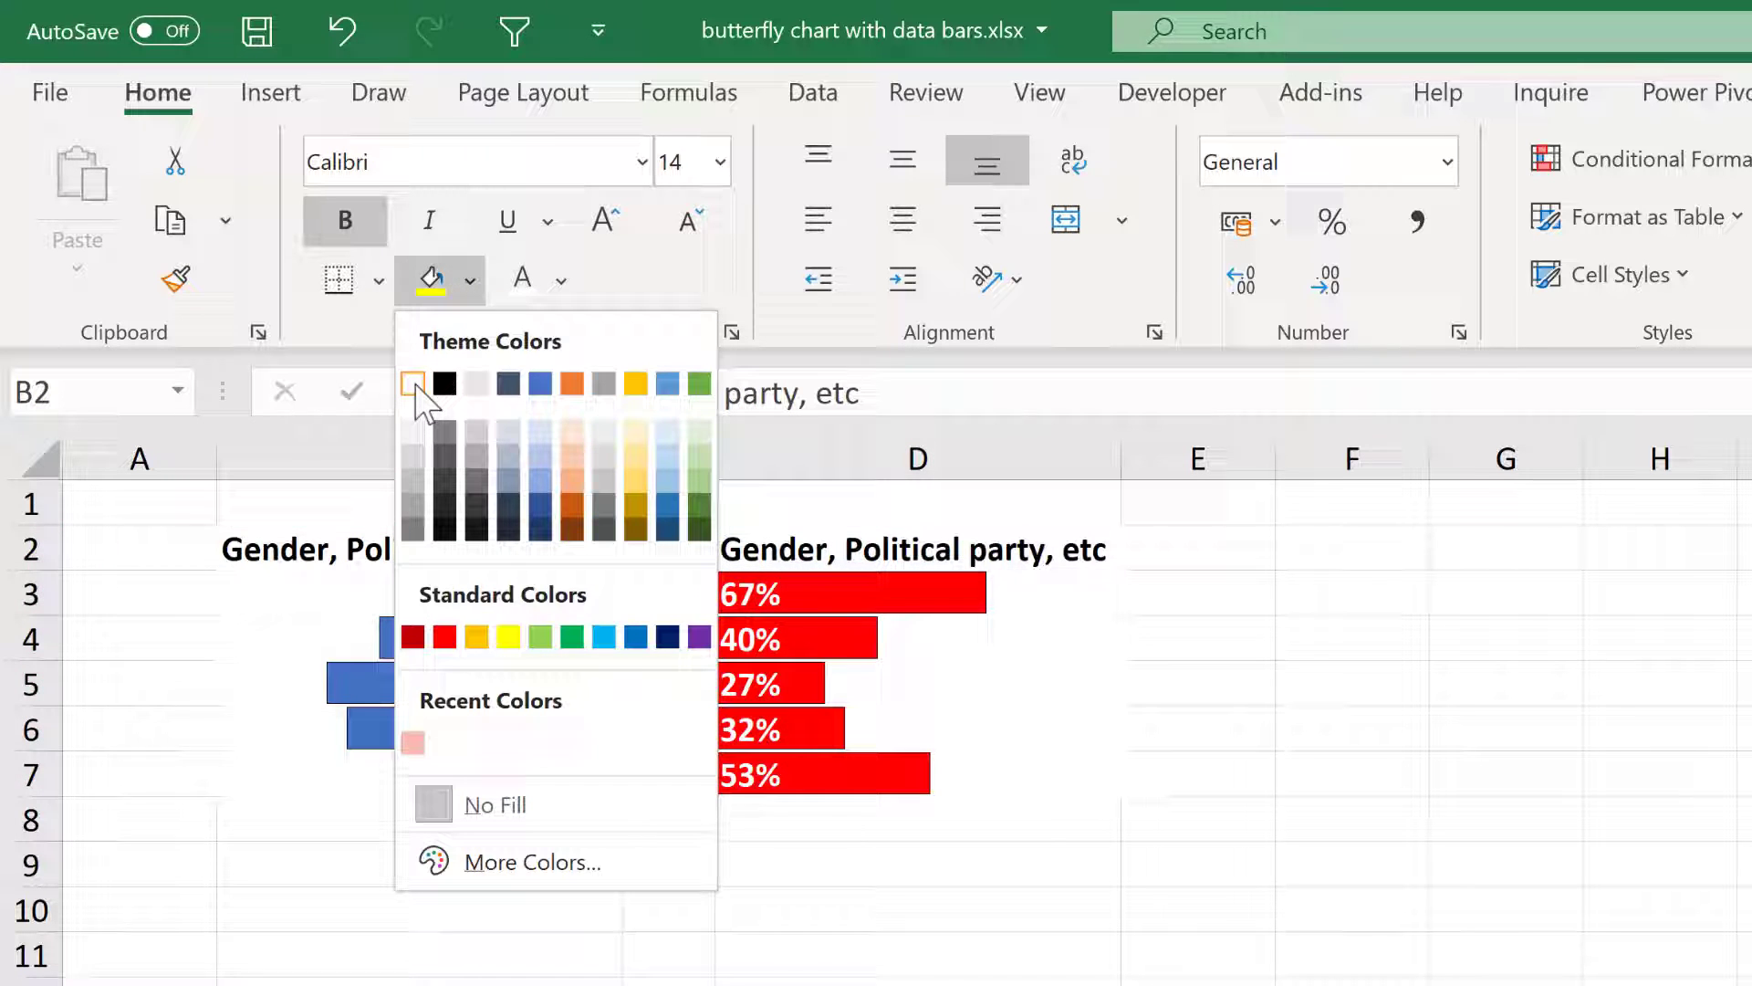
pyautogui.click(414, 383)
pyautogui.click(682, 915)
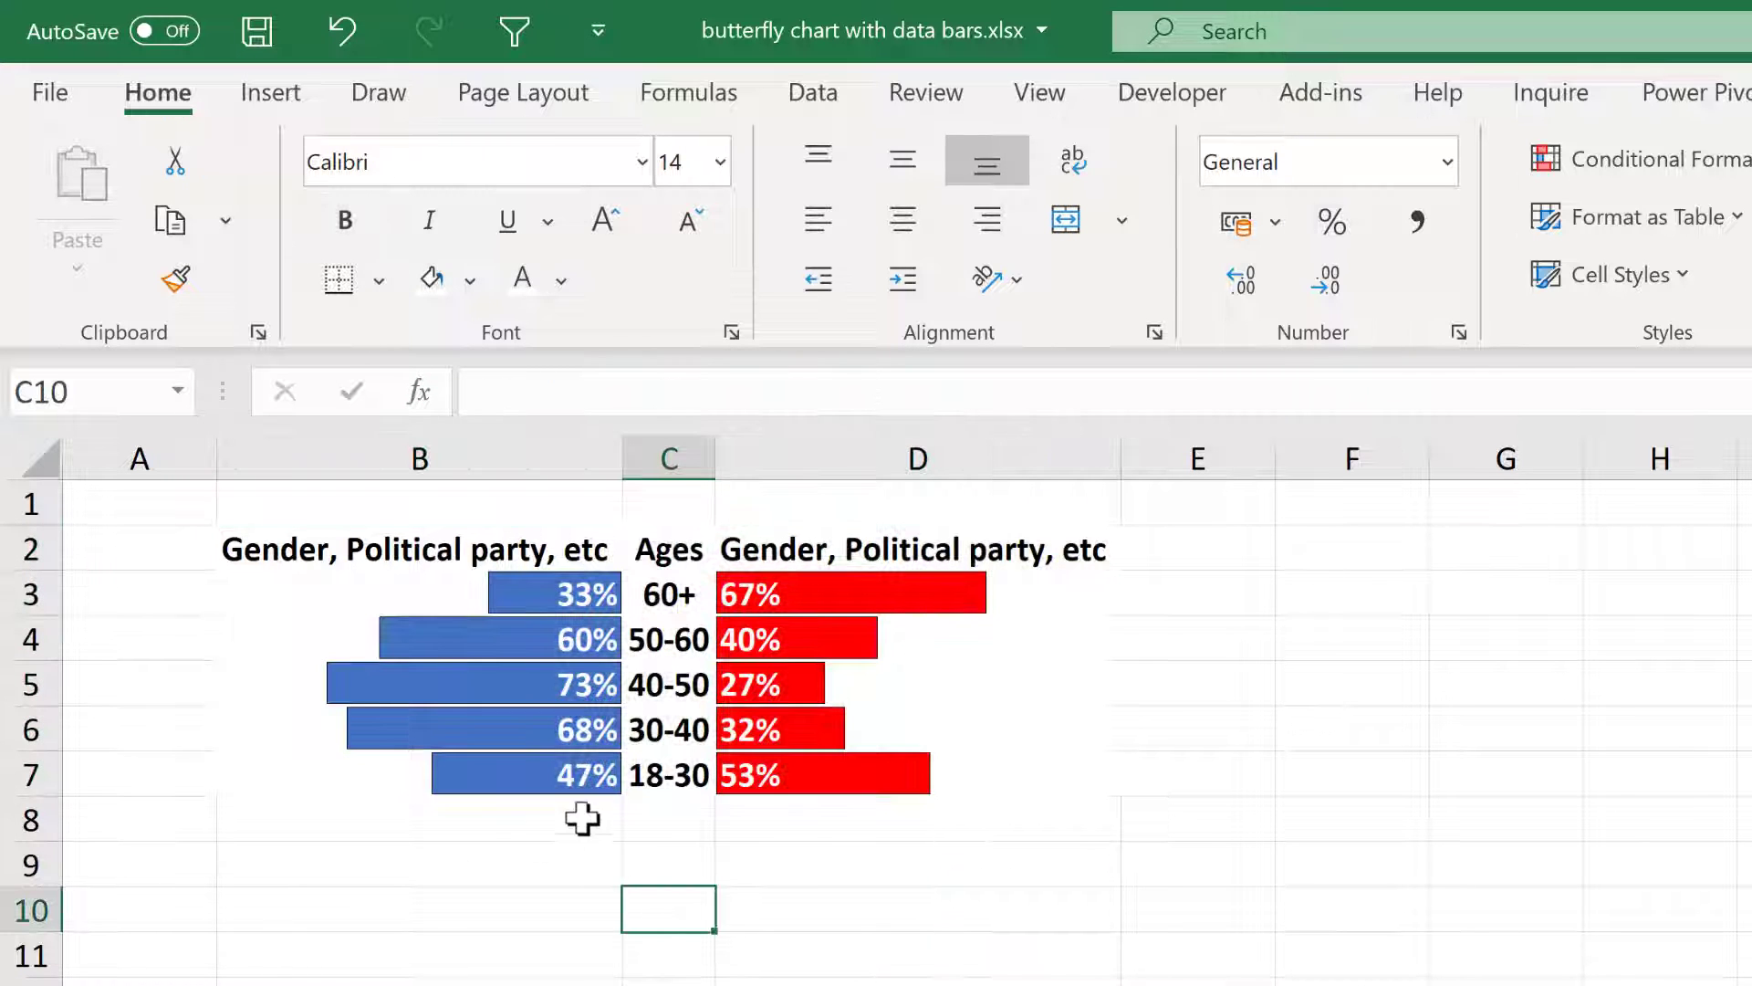
# Add outside borders around B2:D7, the age cells C3:C7, and the header row B2:D2
pyautogui.moveTo(387, 547); pyautogui.dragTo(865, 767)
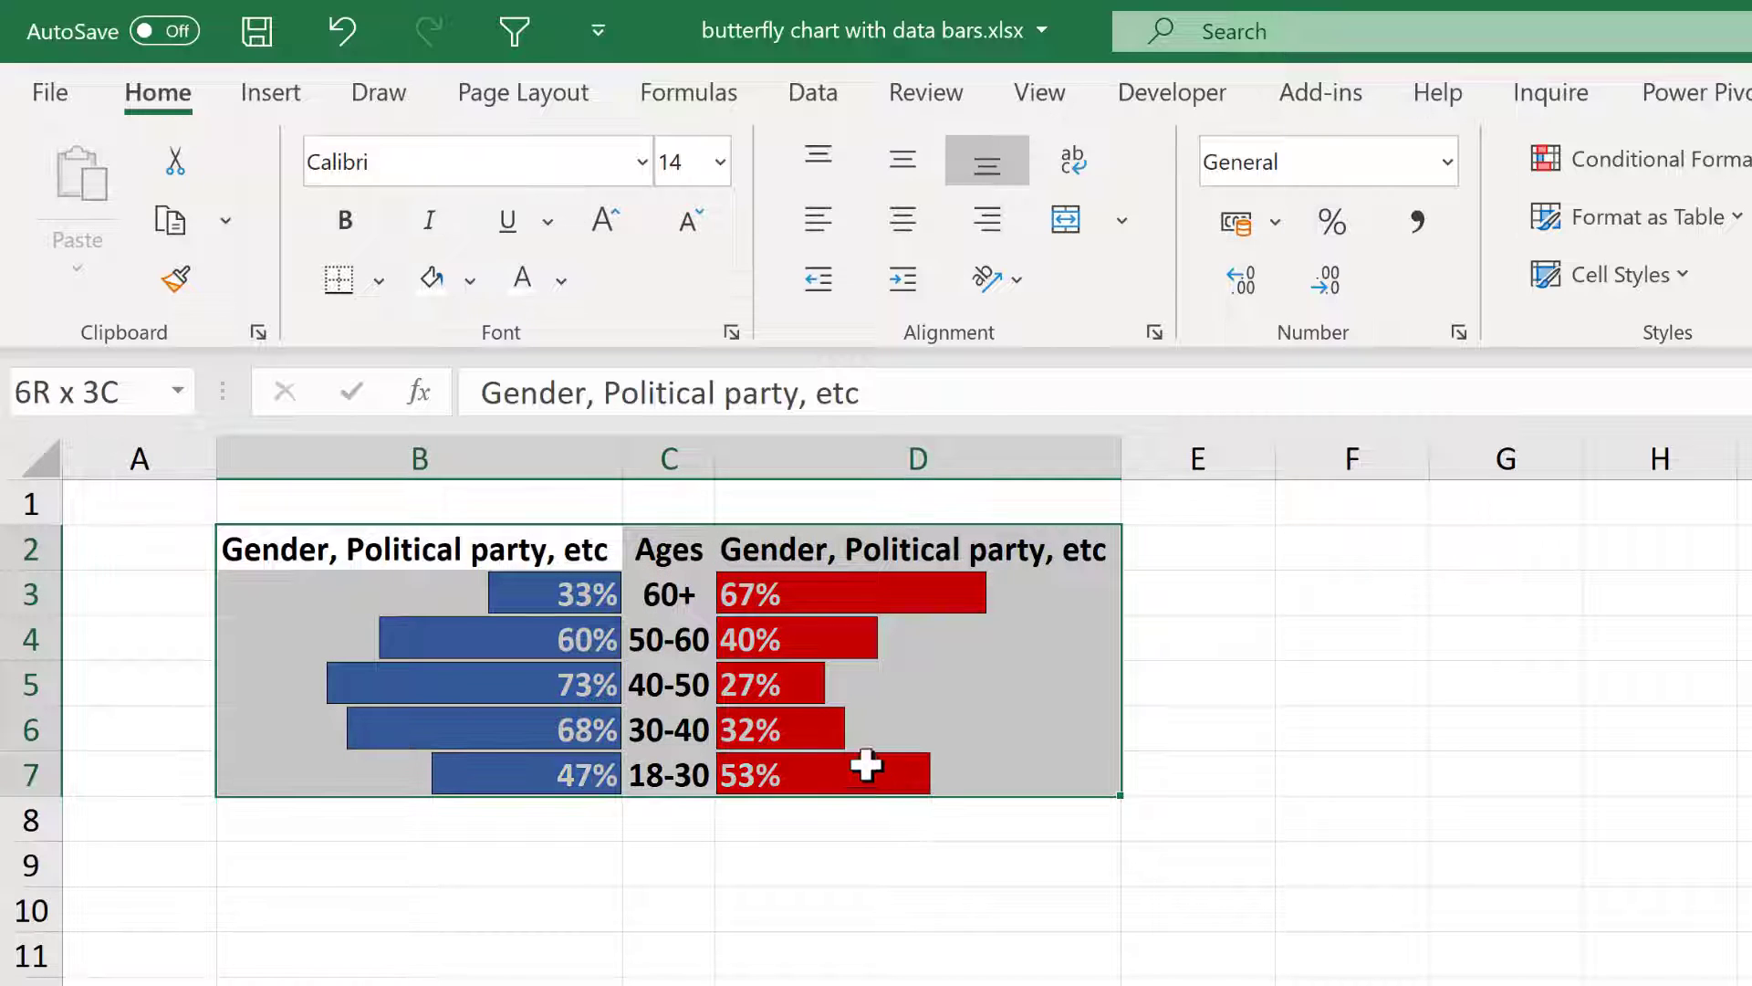
pyautogui.click(379, 294)
pyautogui.click(479, 723)
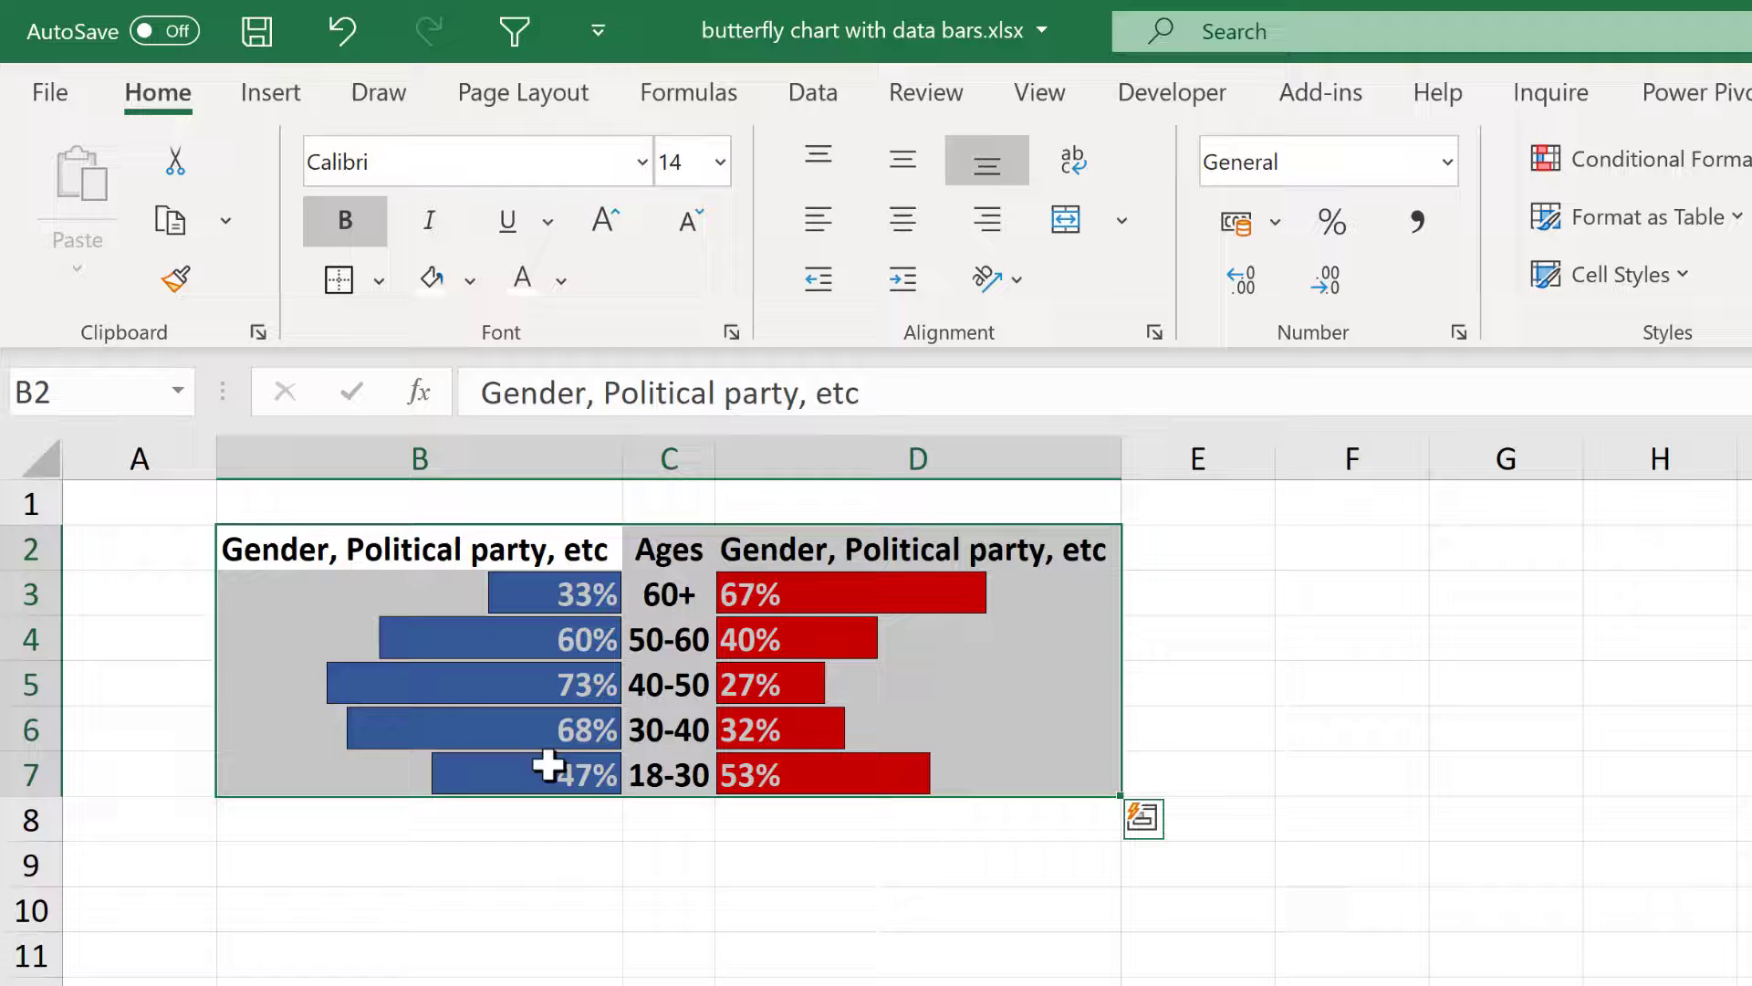
pyautogui.click(655, 920)
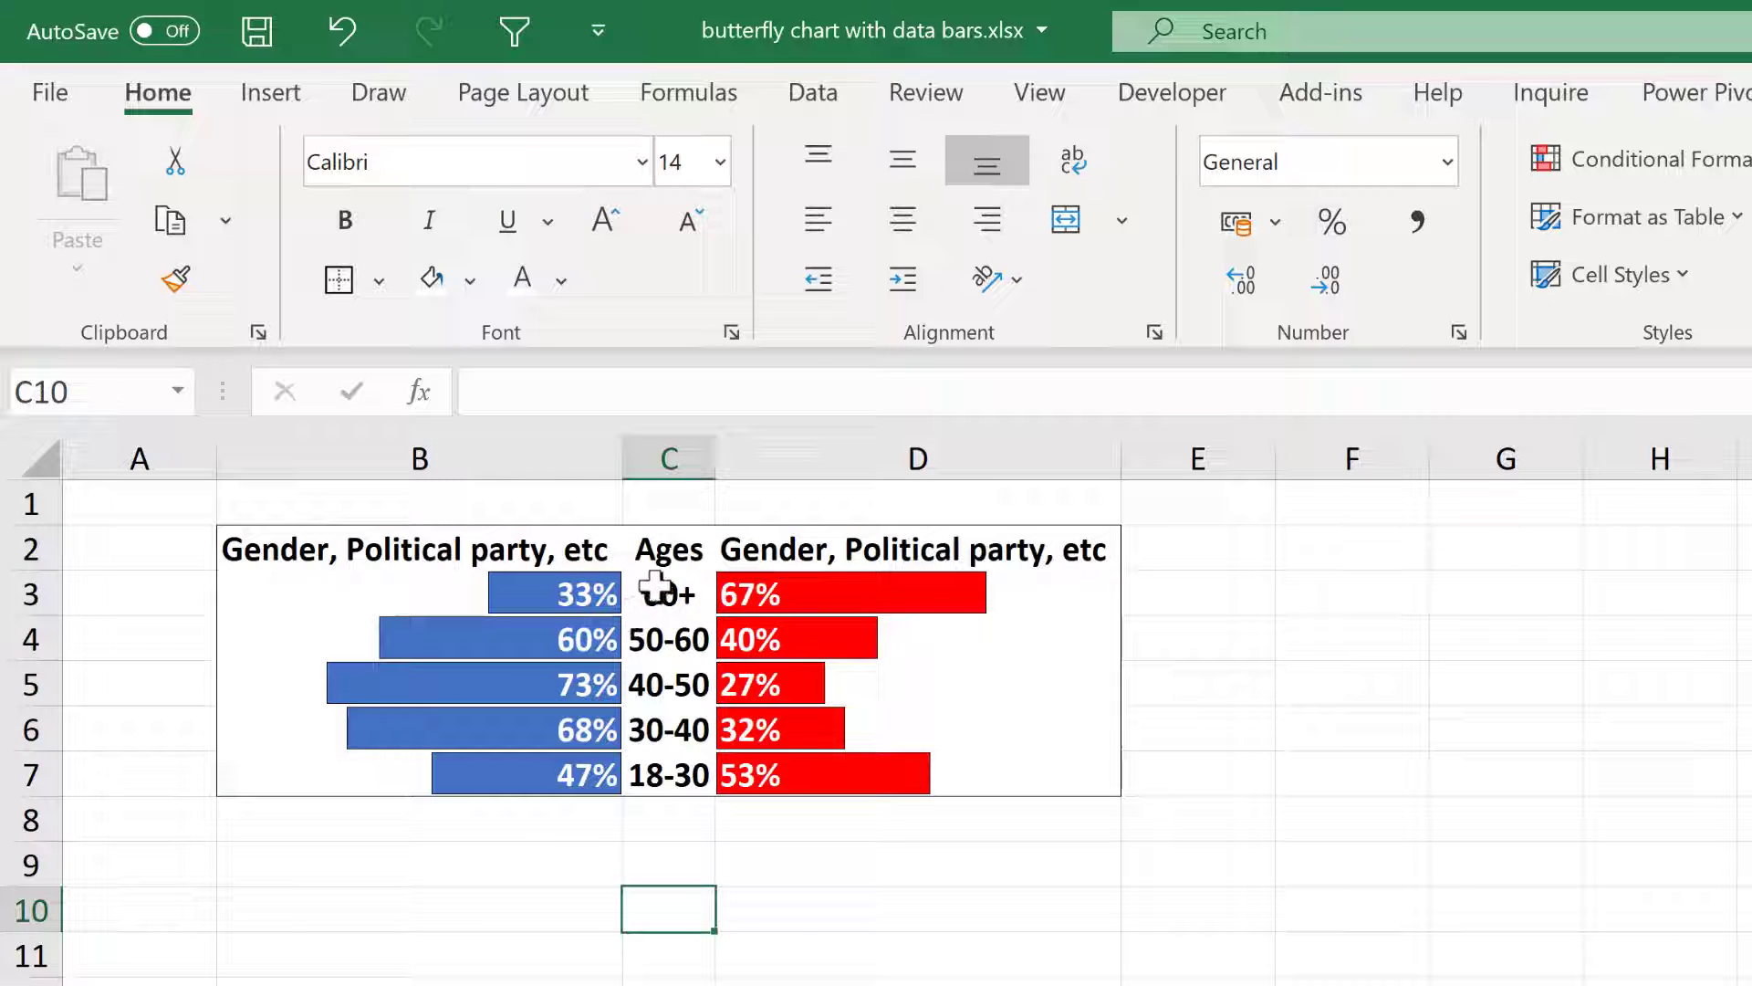
pyautogui.moveTo(653, 587); pyautogui.dragTo(665, 775)
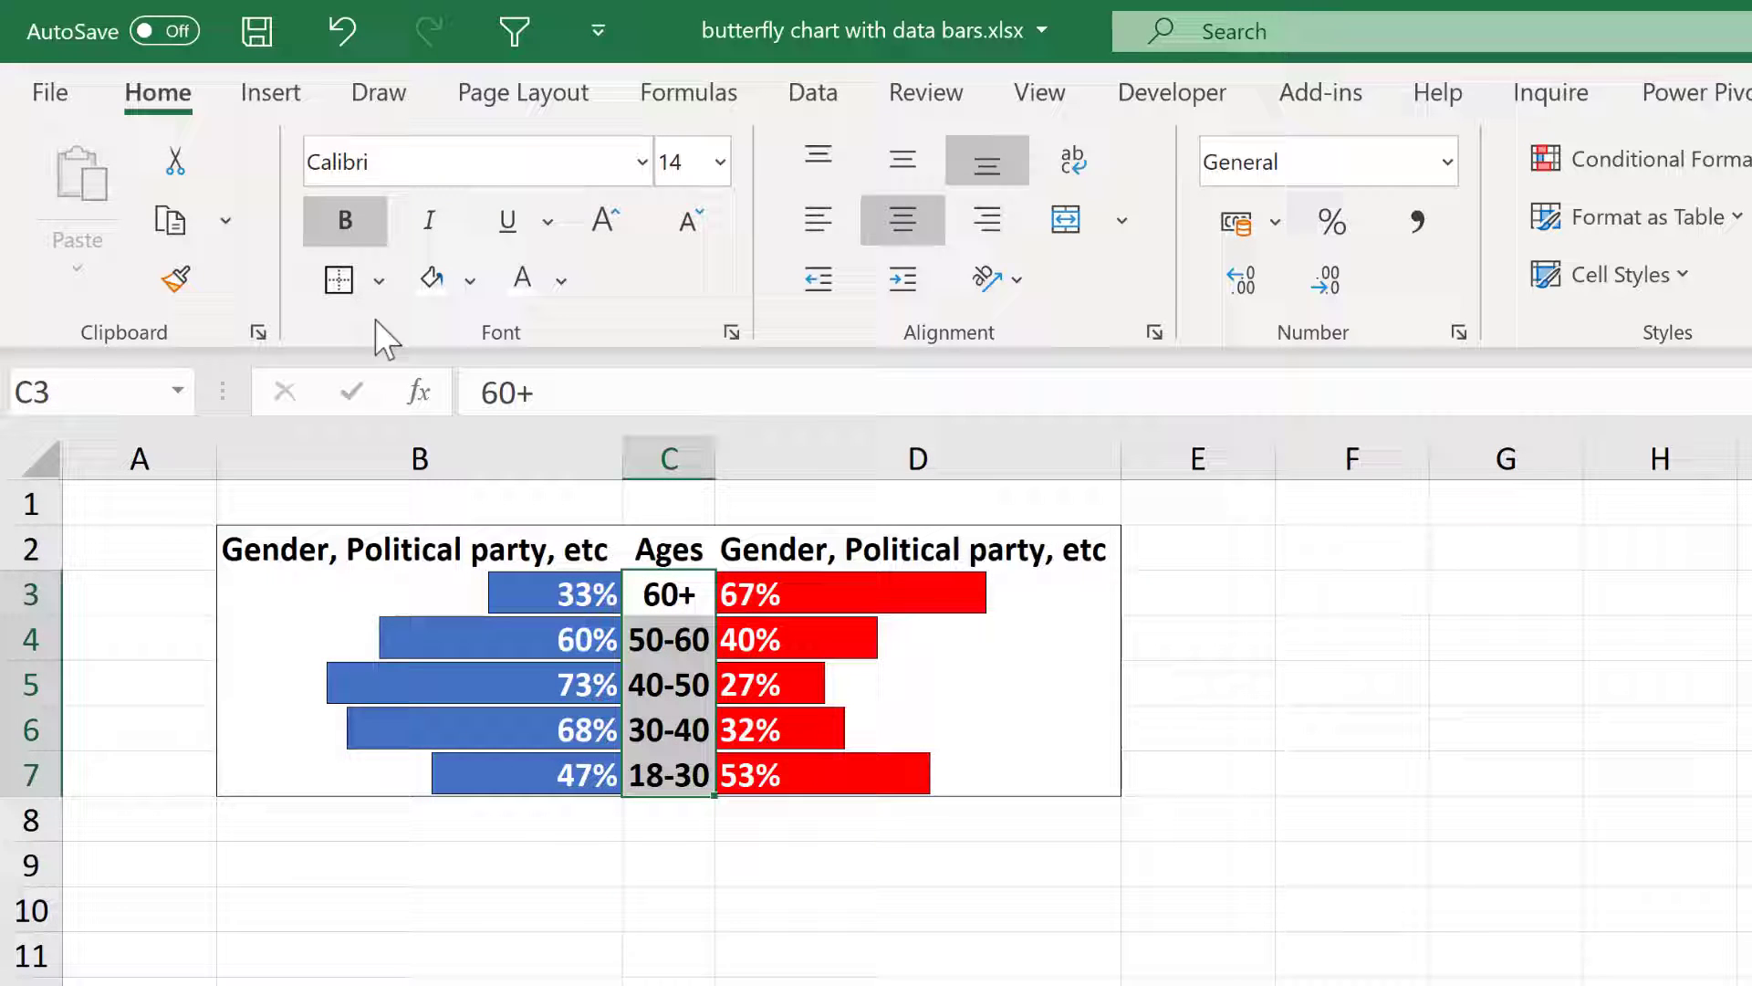
pyautogui.click(339, 280)
pyautogui.moveTo(417, 543); pyautogui.dragTo(876, 542)
pyautogui.click(339, 280)
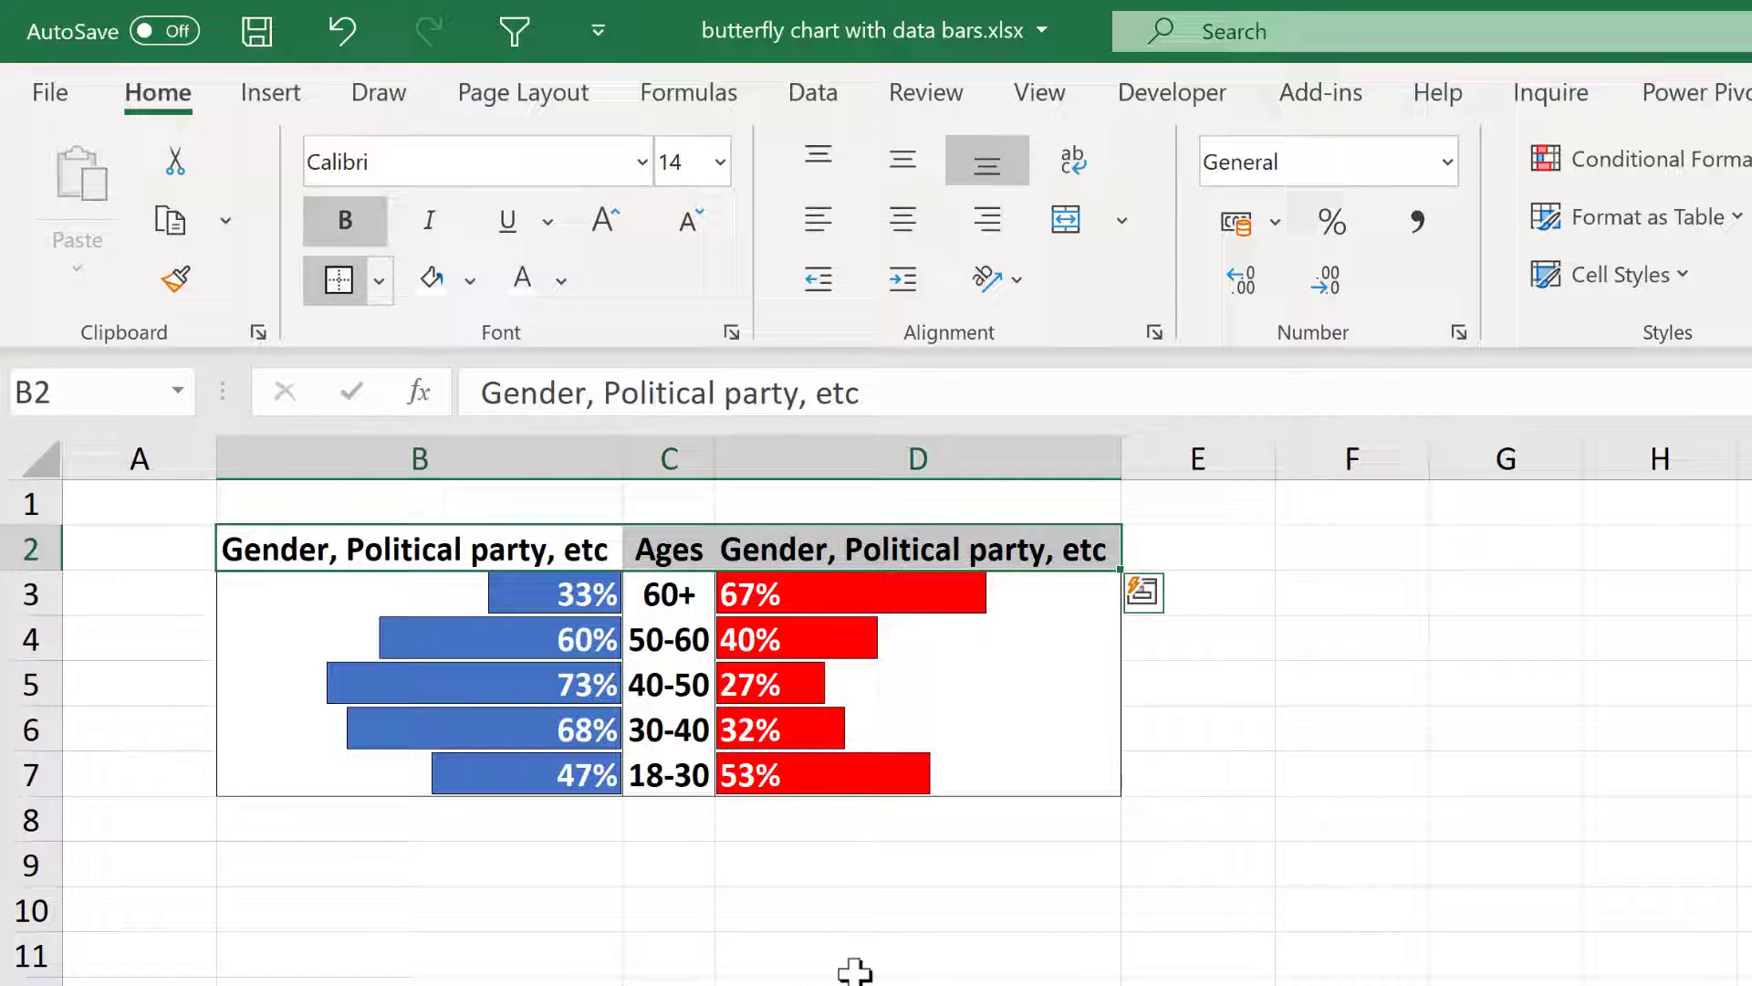
pyautogui.click(813, 898)
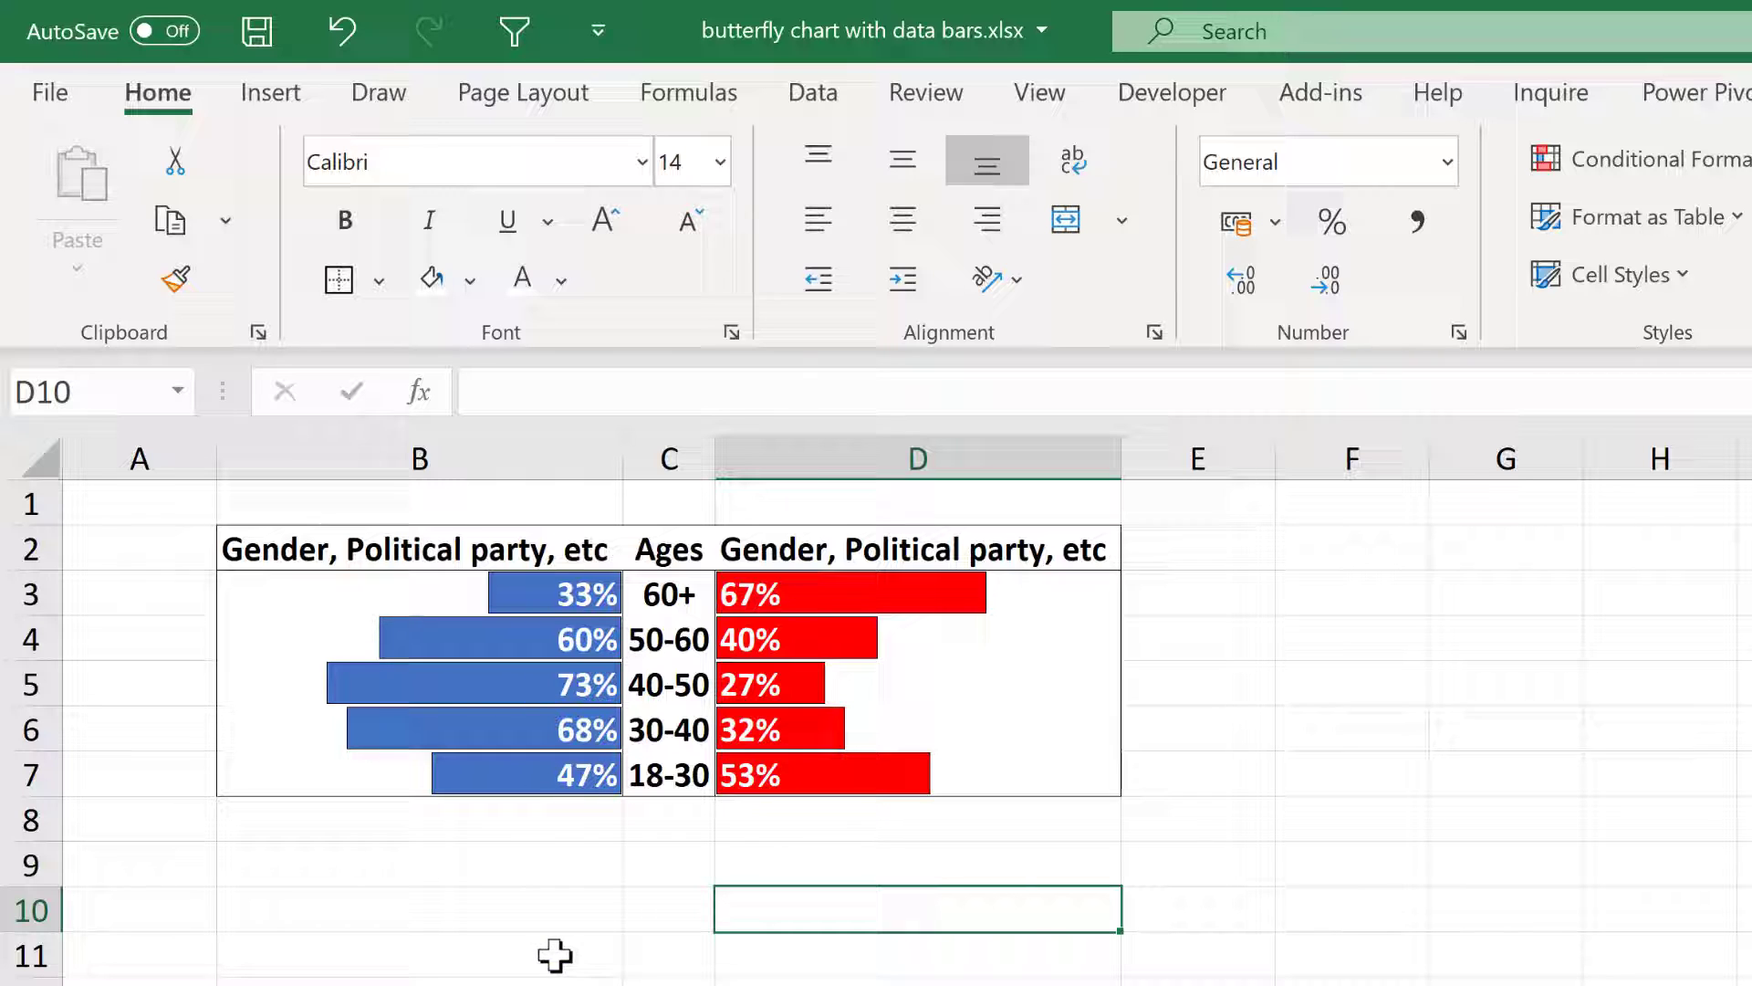
# Edit the B3:B7 data bar rule in Manage Rules to tick Show Bar Only
pyautogui.moveTo(587, 594); pyautogui.dragTo(473, 743)
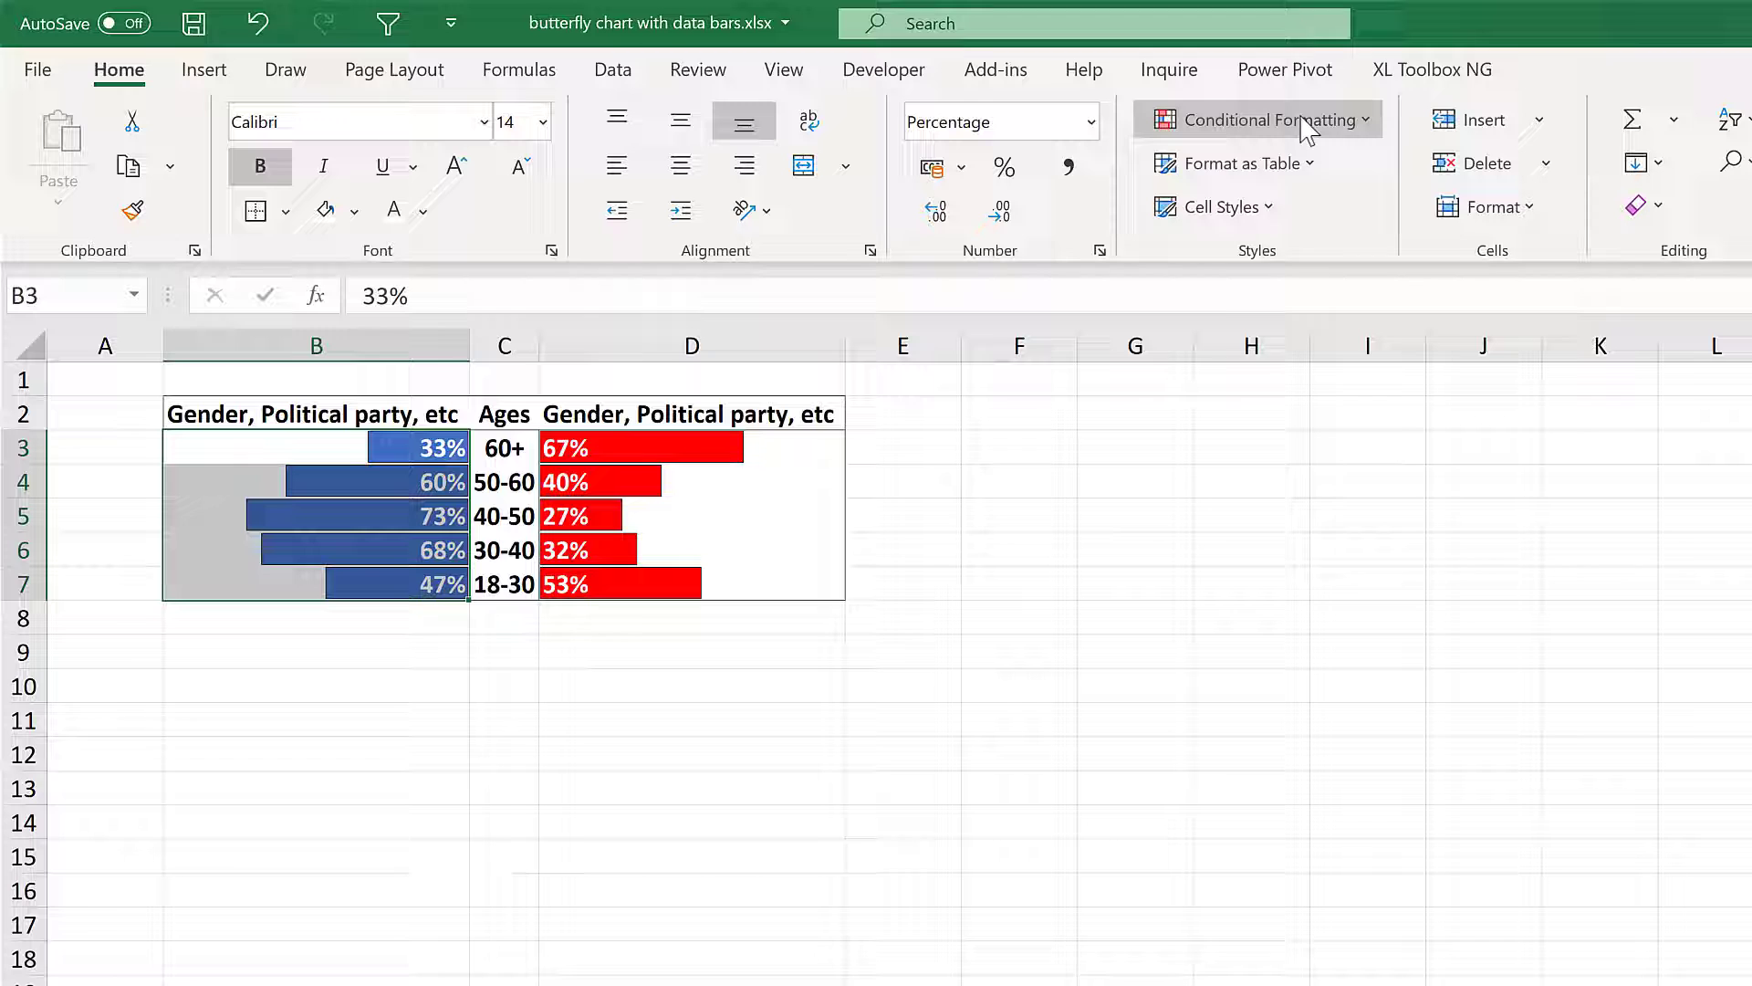
pyautogui.click(1620, 148)
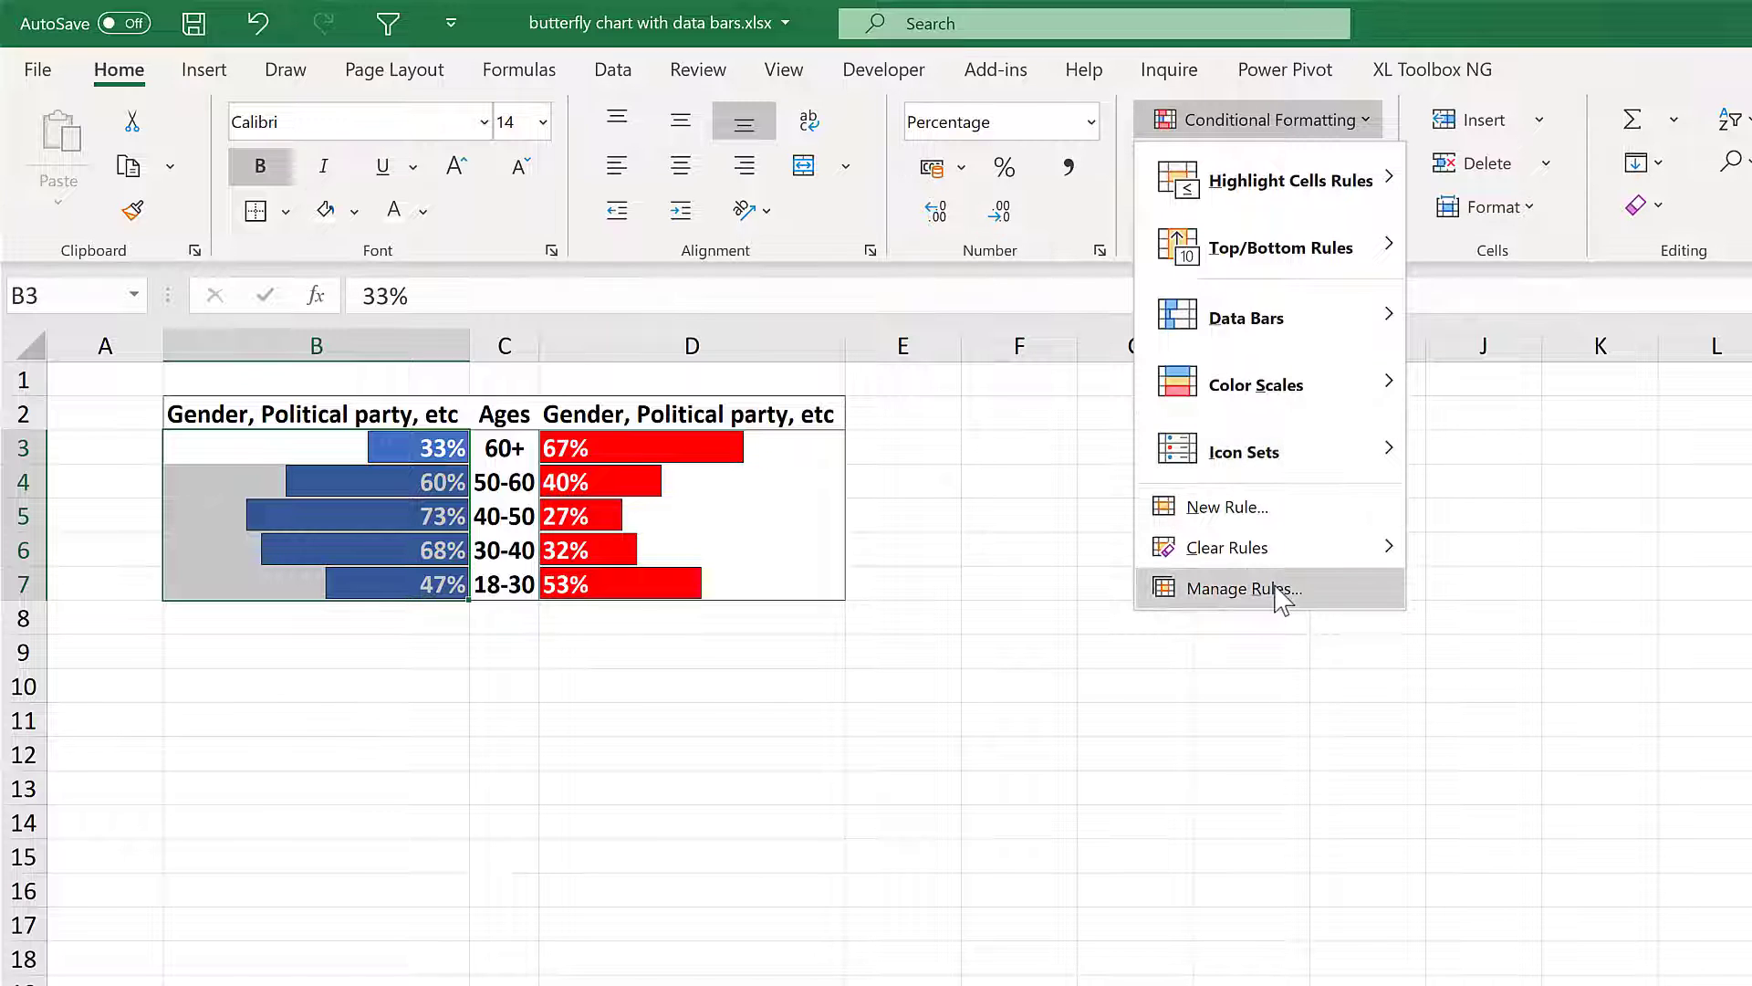
pyautogui.click(1282, 591)
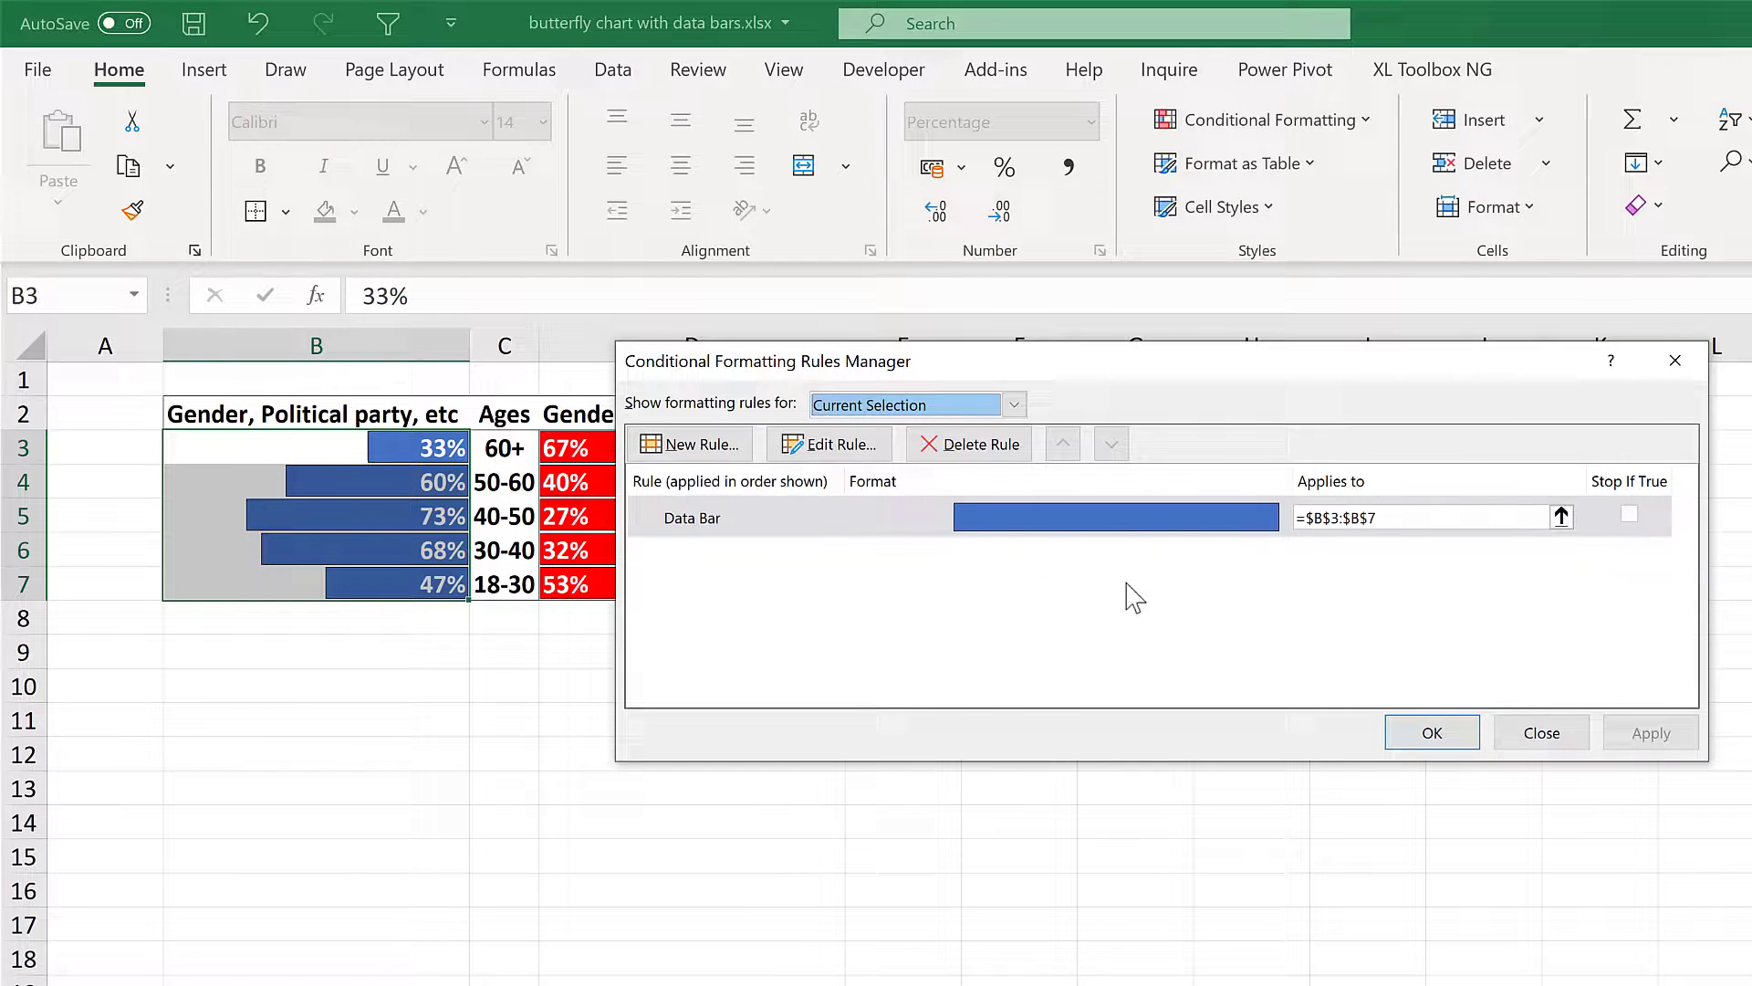
pyautogui.click(807, 530)
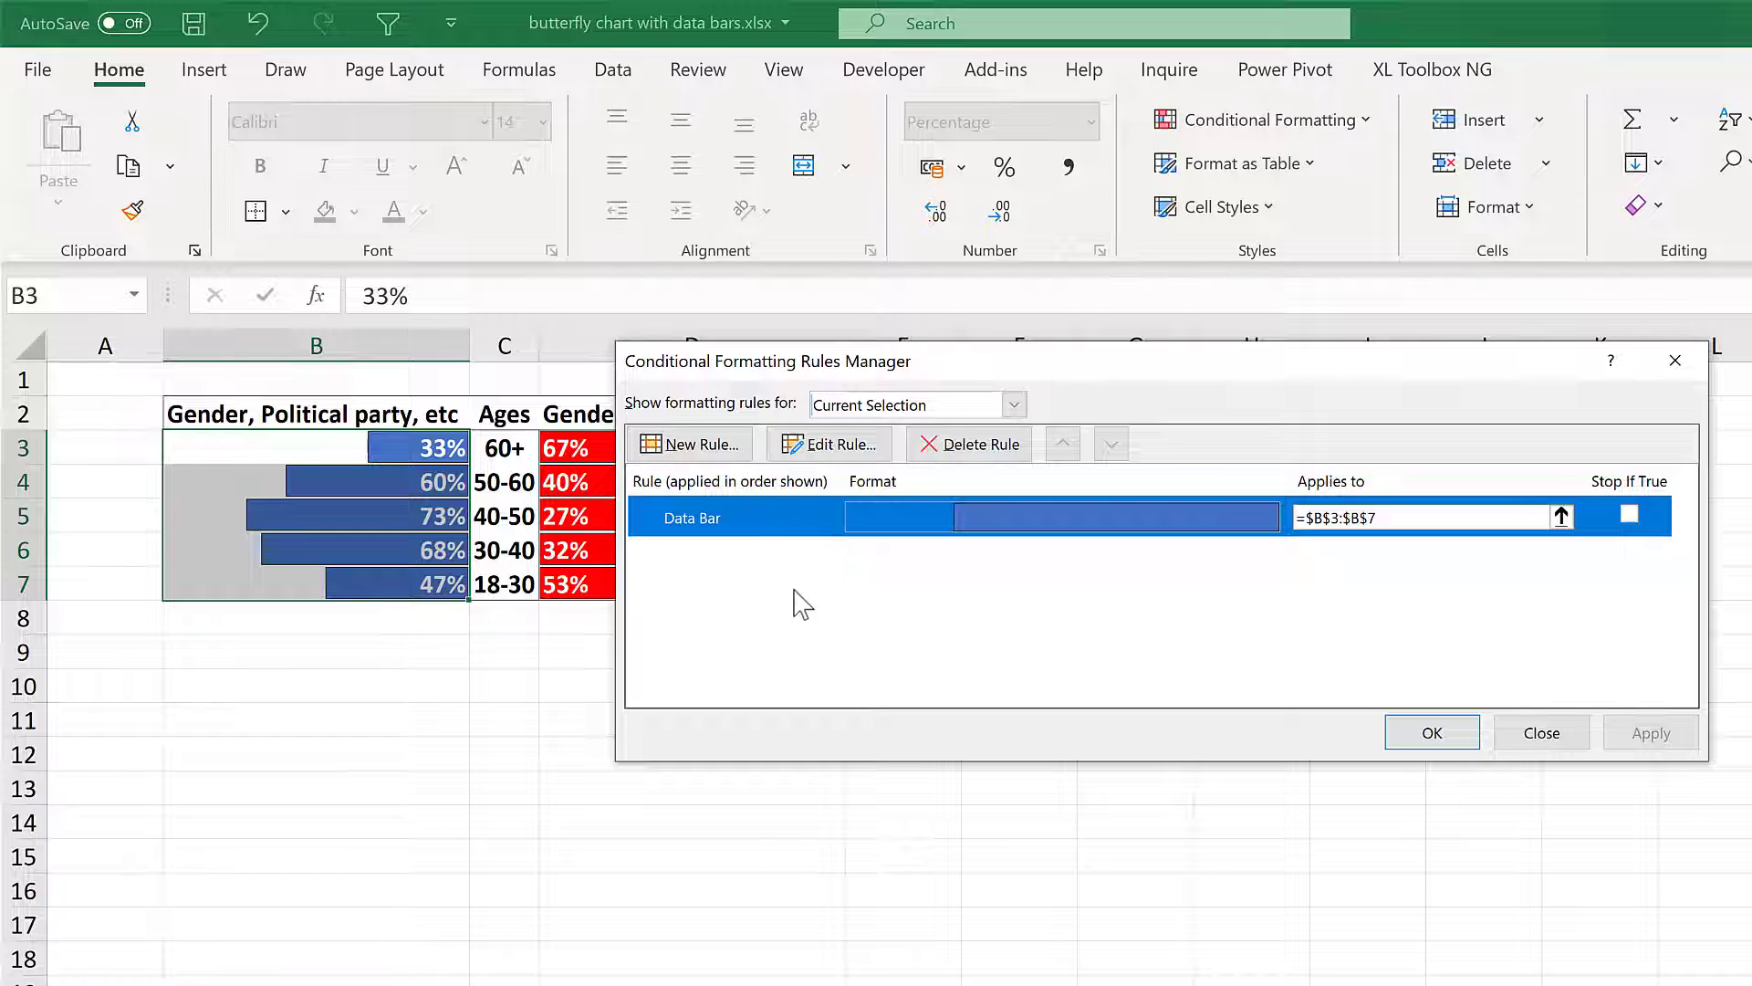
pyautogui.click(861, 458)
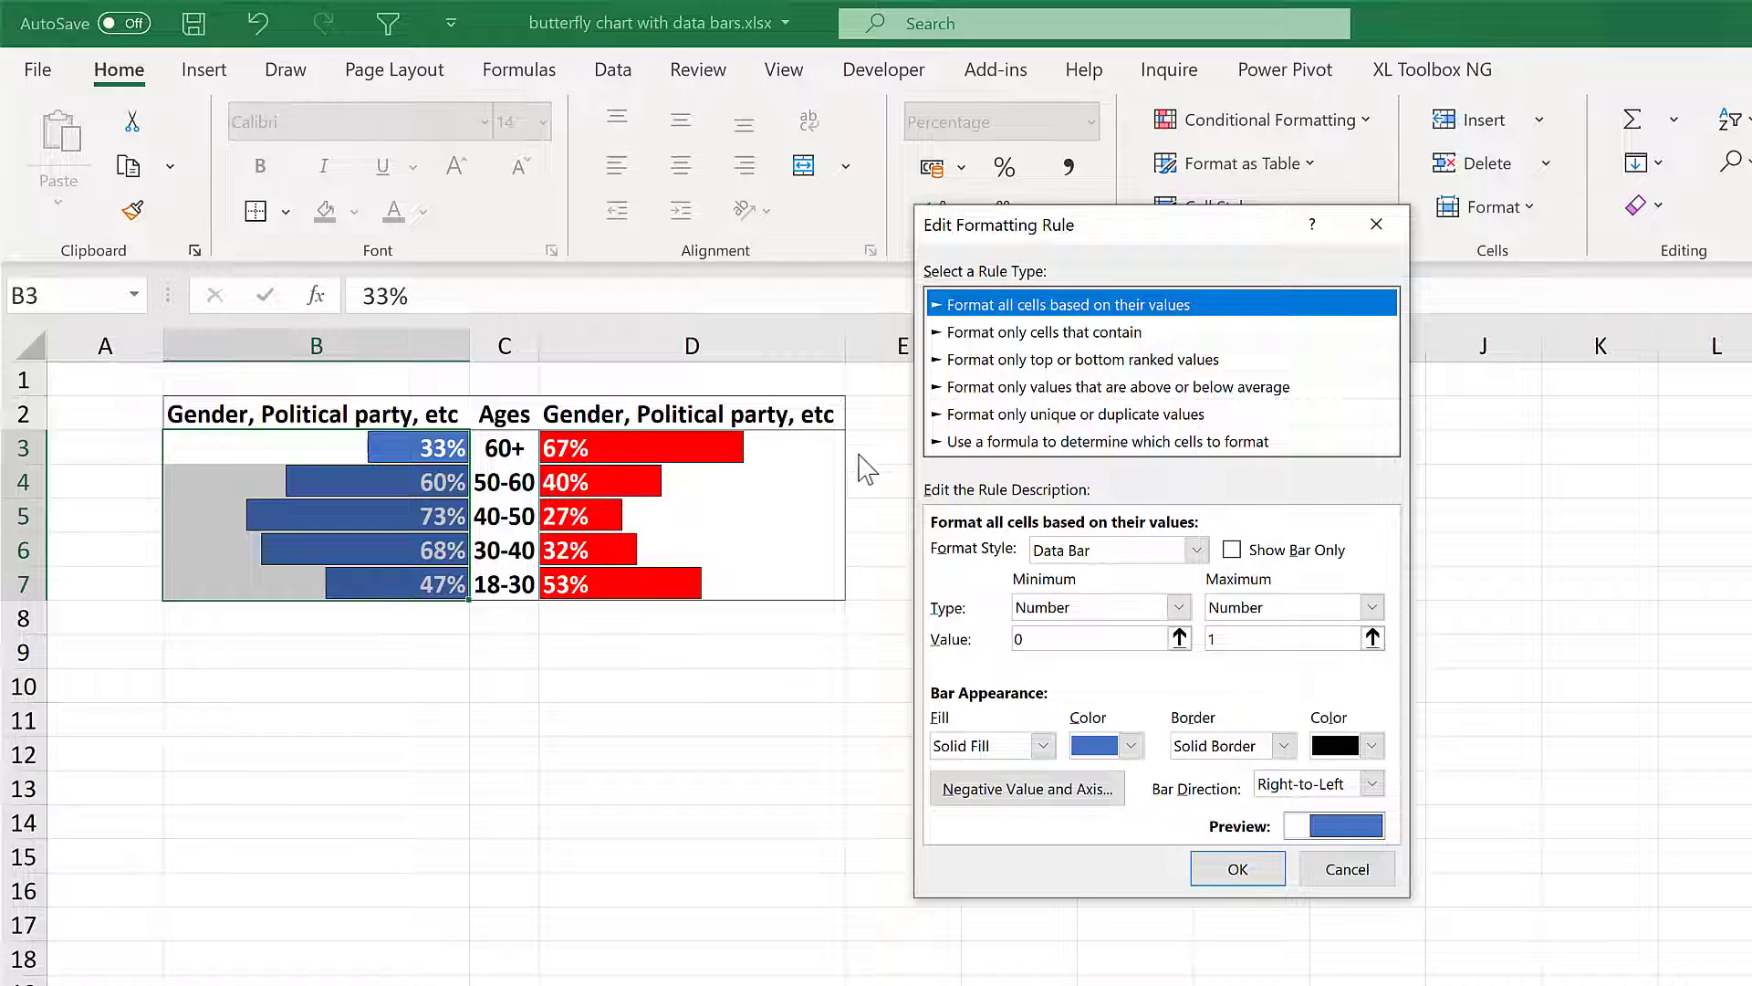
pyautogui.click(1232, 553)
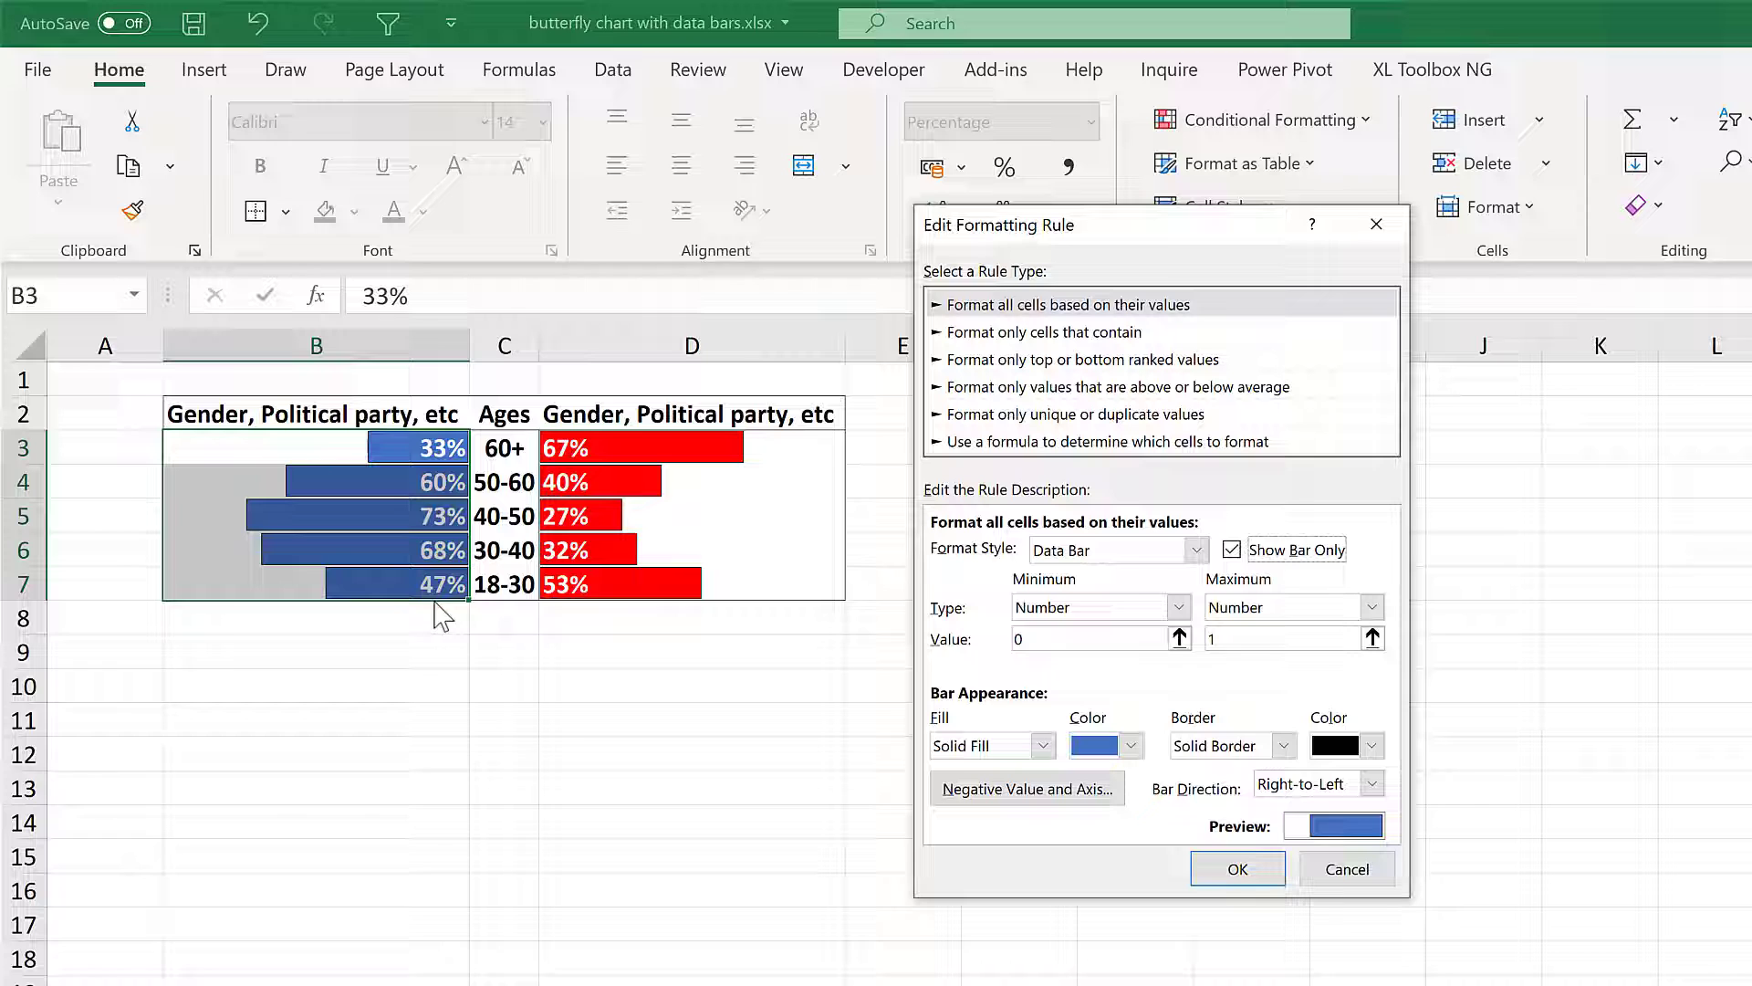
pyautogui.click(1228, 870)
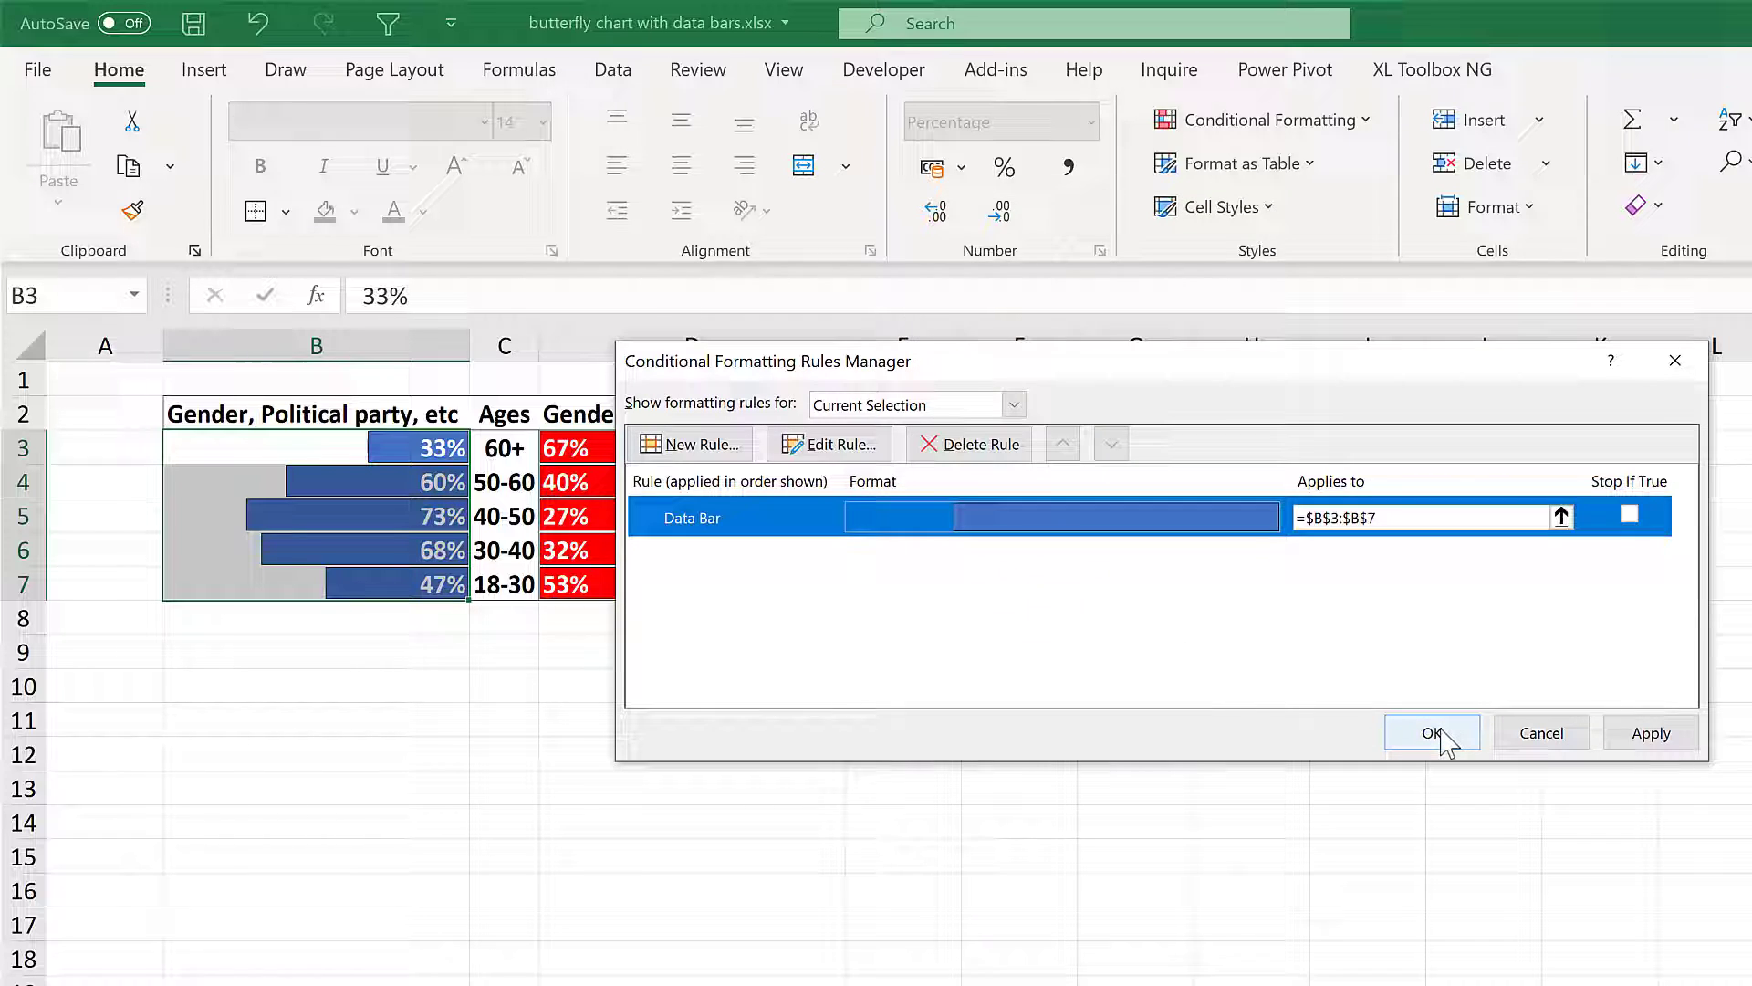
pyautogui.click(1438, 738)
pyautogui.click(552, 677)
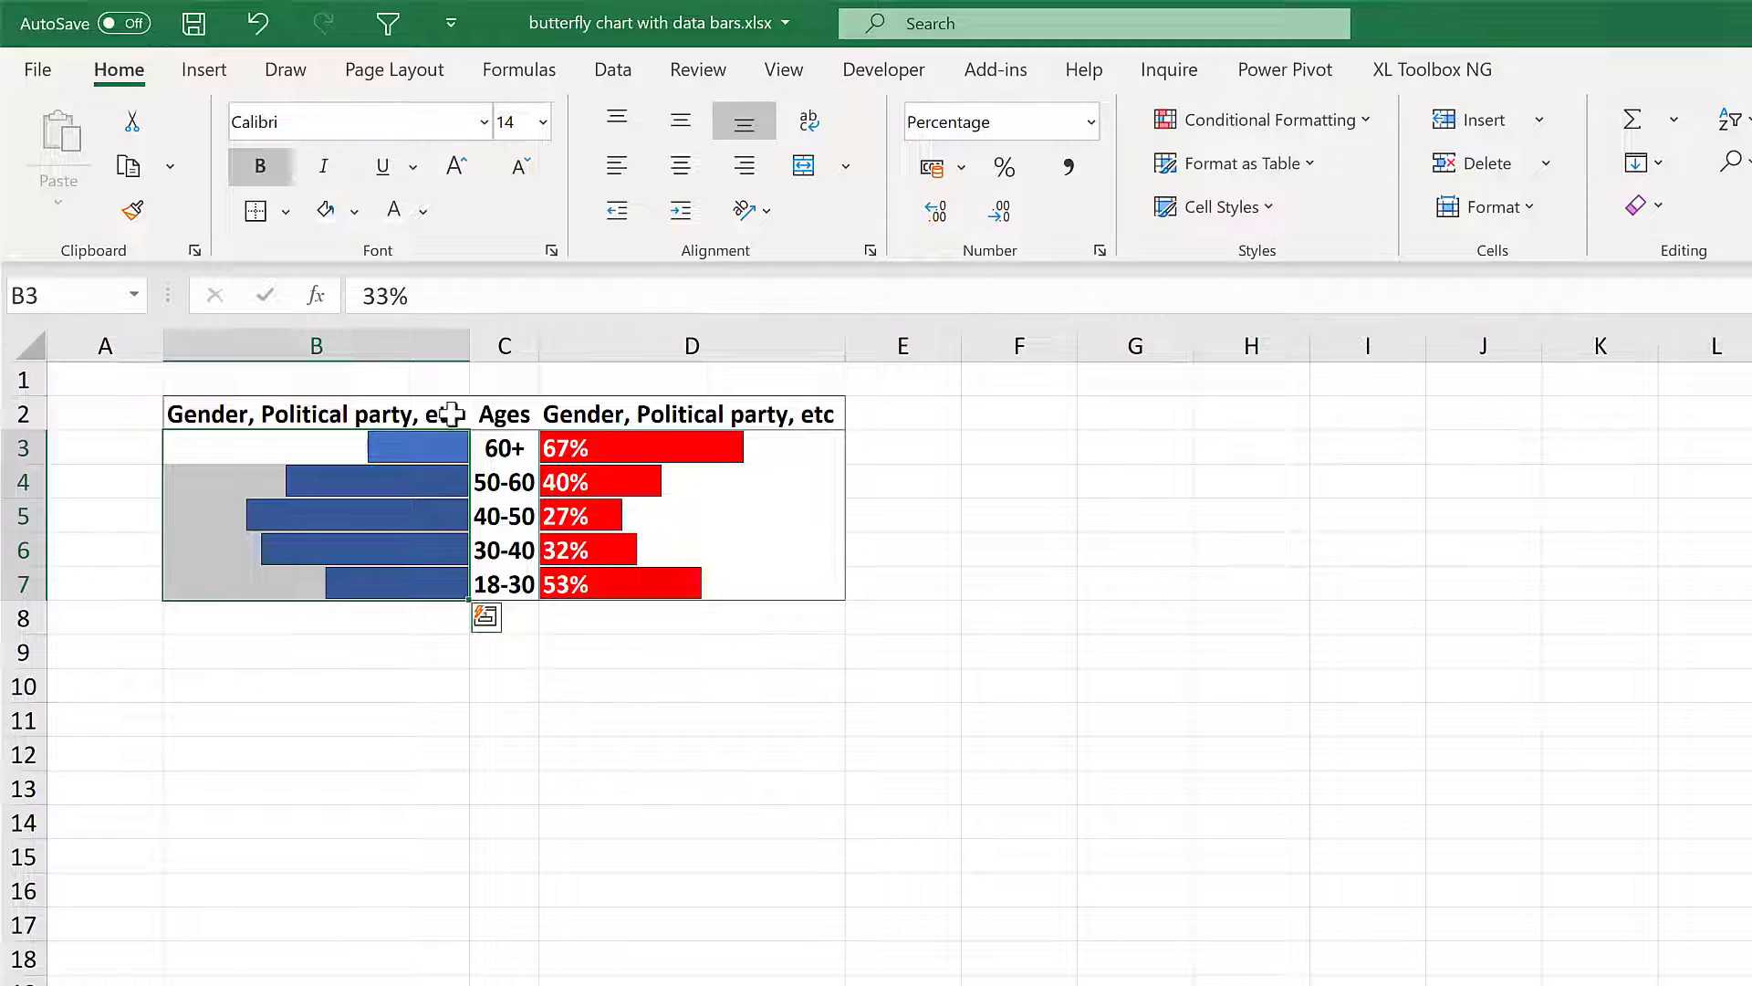
pyautogui.click(510, 651)
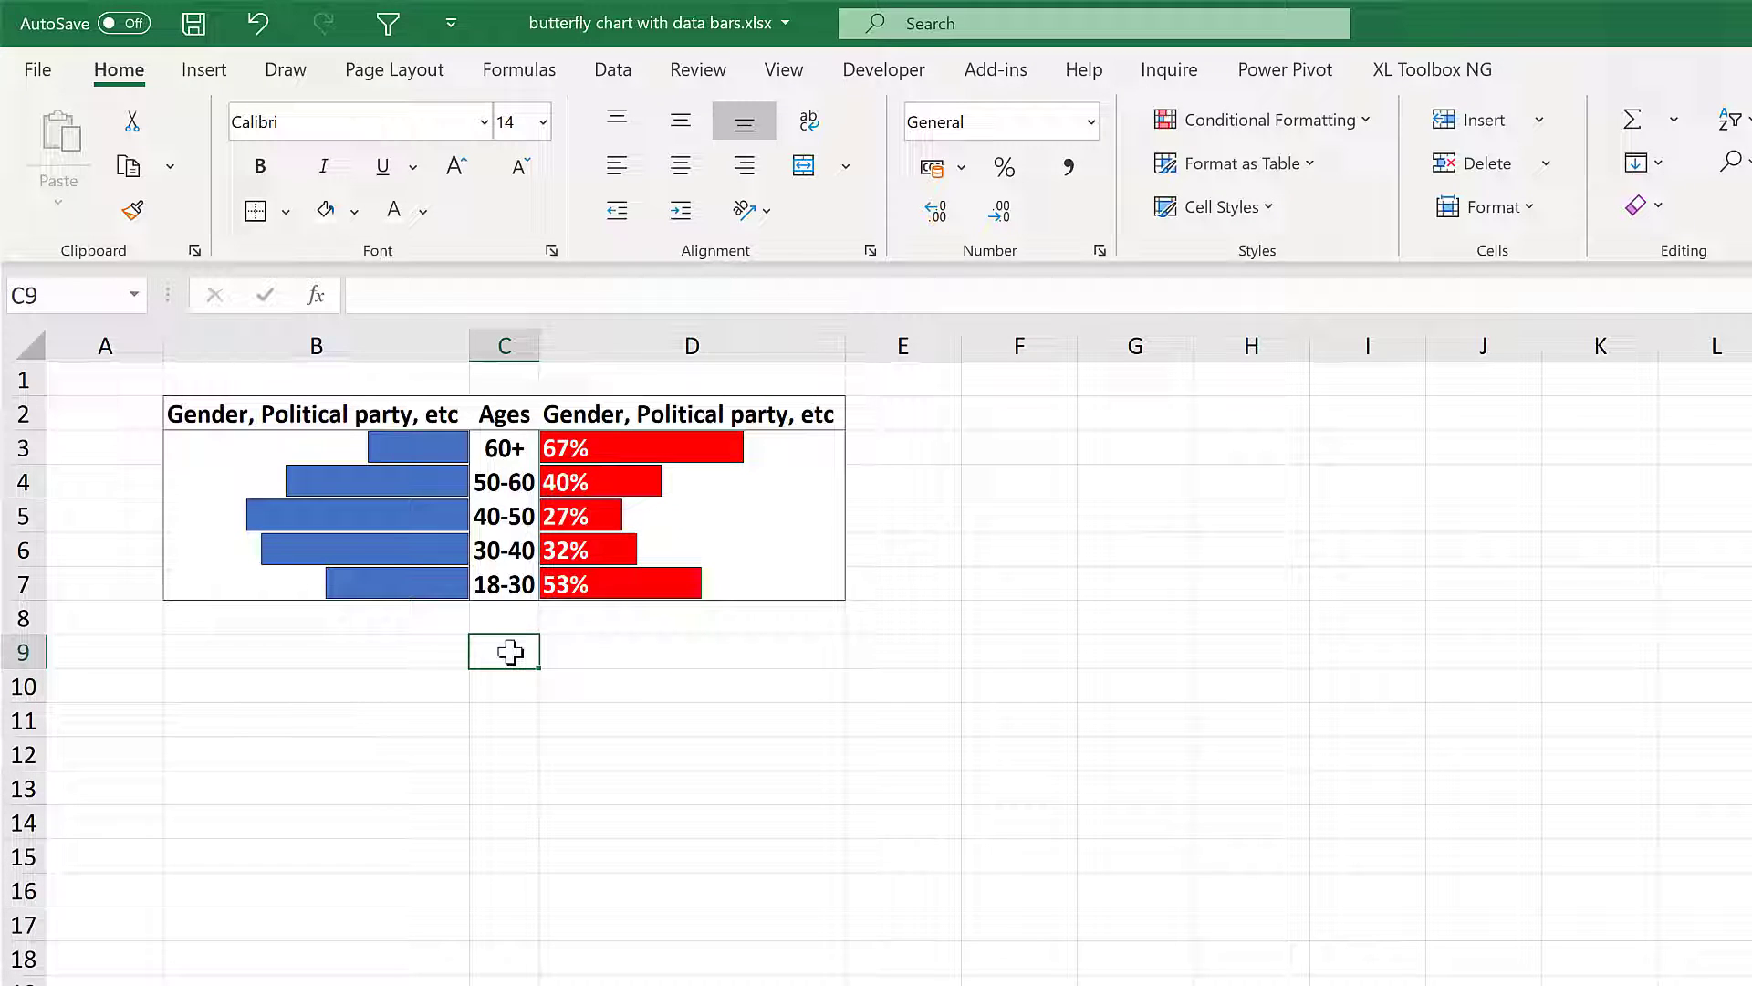